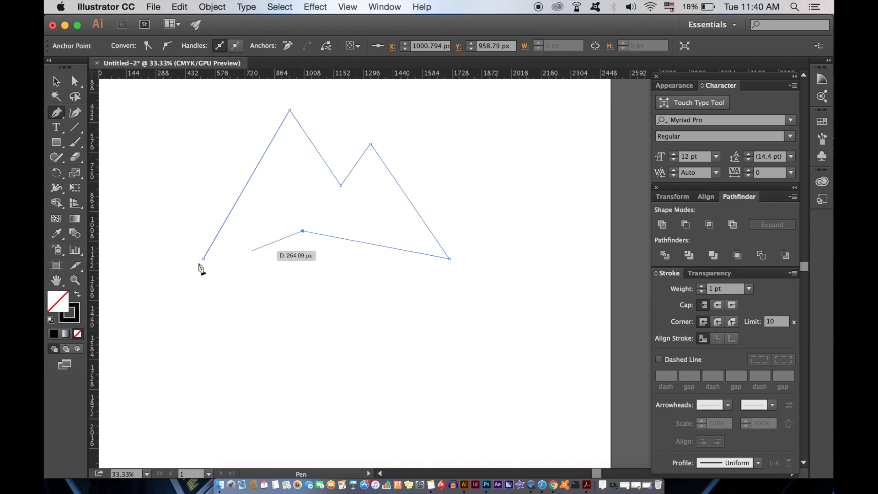
Close the mountain path at its starting point and deselect the artwork.
{"action": "left_click", "coordinate": [203, 258]}
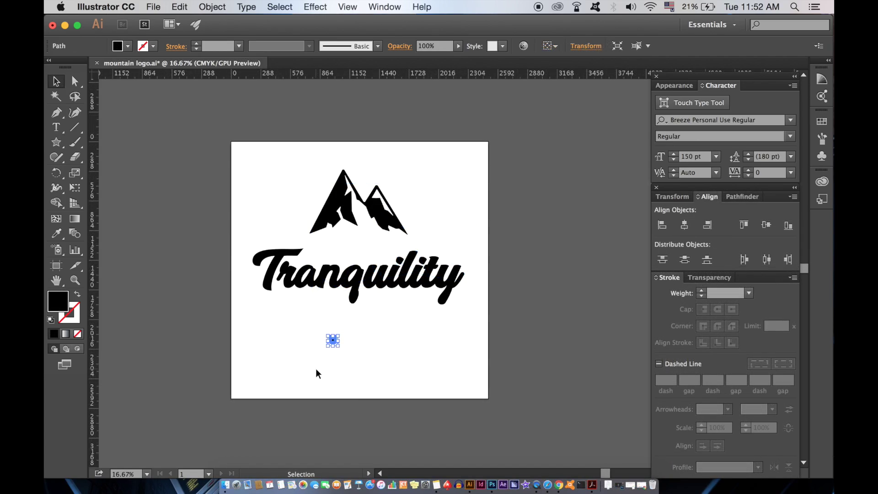
{"action": "left_click", "coordinate": [315, 374]}
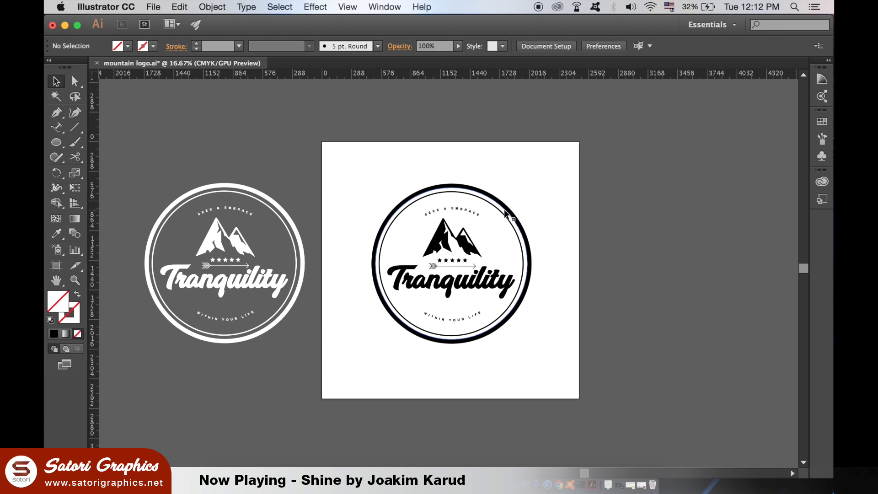
Show the Pathfinder panel from the Window menu and the Character panel from Window > Type.
{"action": "left_click", "coordinate": [390, 5]}
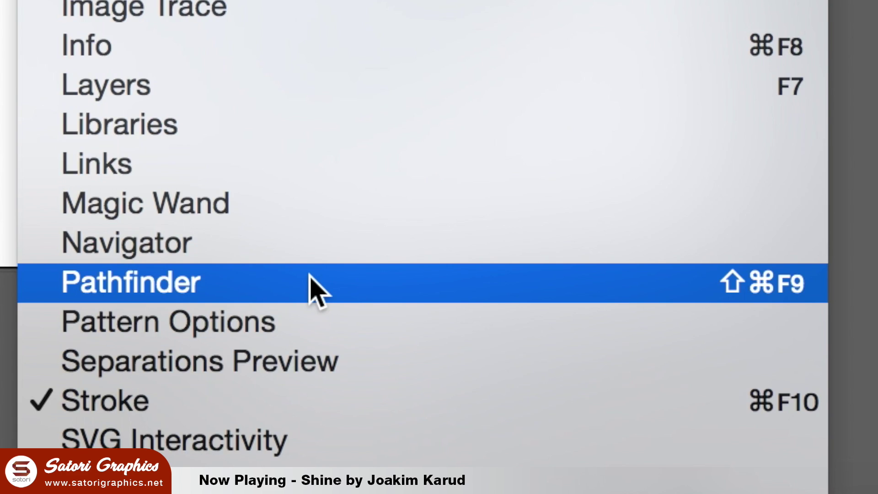
{"action": "left_click", "coordinate": [312, 284]}
{"action": "left_click", "coordinate": [700, 144]}
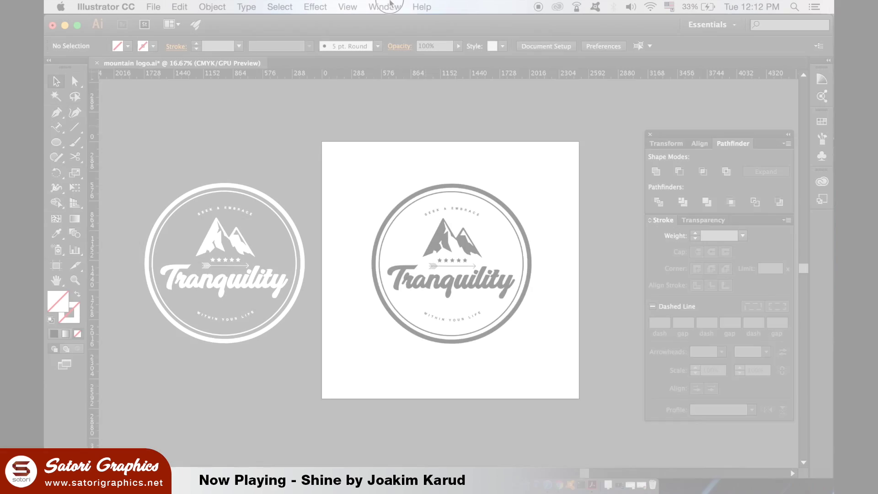
{"action": "left_click", "coordinate": [385, 7]}
{"action": "mouse_move", "coordinate": [313, 255]}
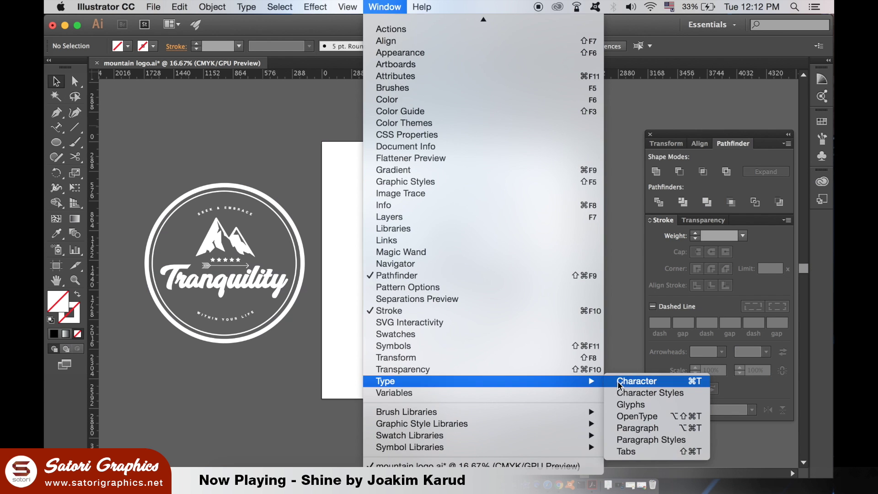
{"action": "left_click", "coordinate": [635, 261]}
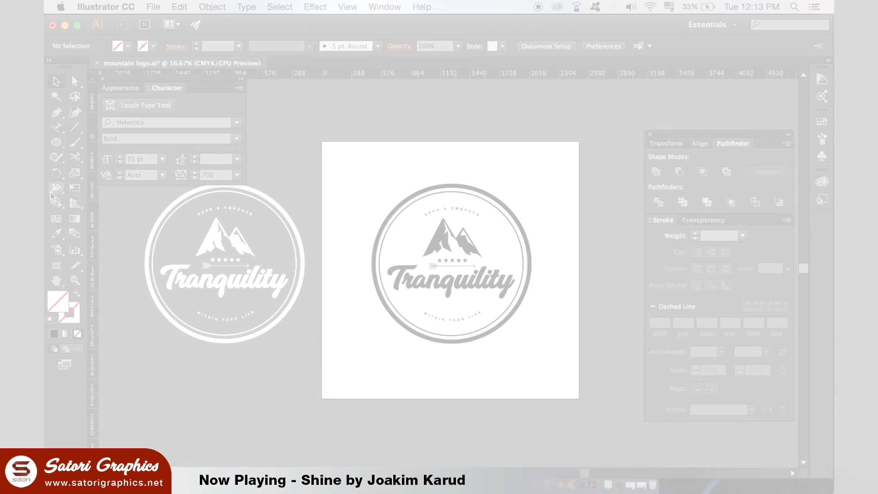
Browse the selection, type, shape and eraser/scissors tool flyouts, ending on the Pen tool.
{"action": "left_click", "coordinate": [77, 83]}
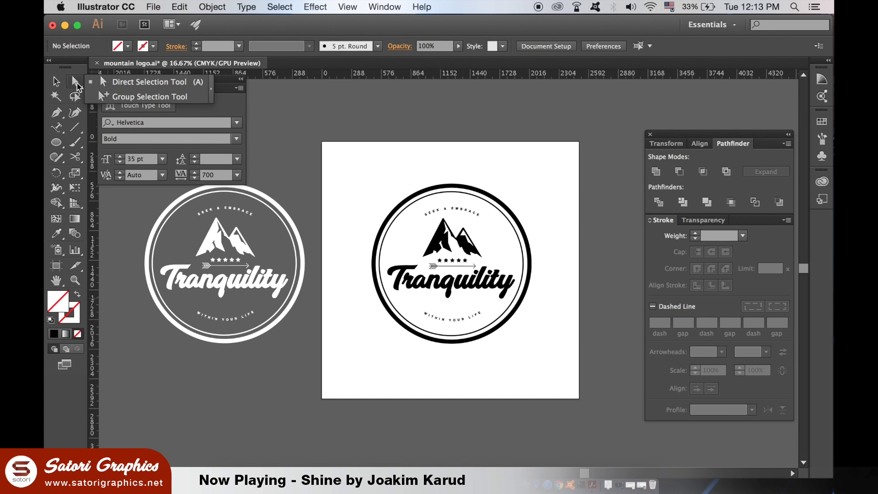
{"action": "left_click", "coordinate": [57, 127]}
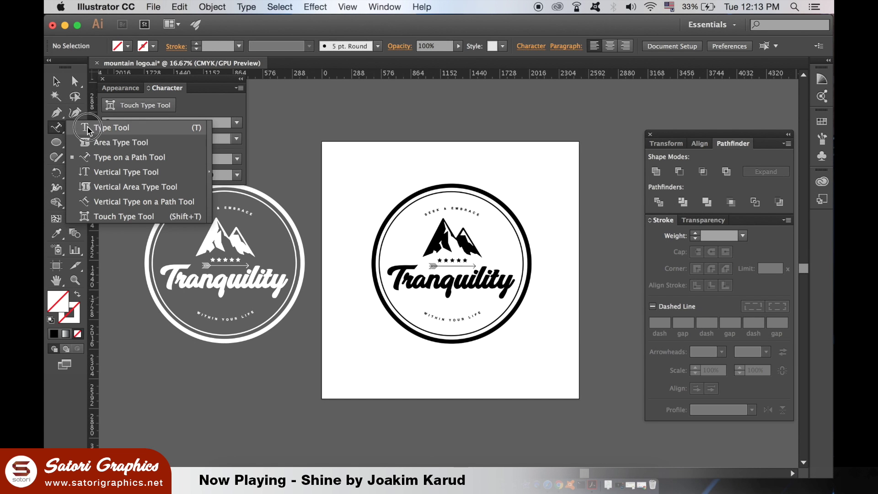
{"action": "left_click", "coordinate": [56, 143]}
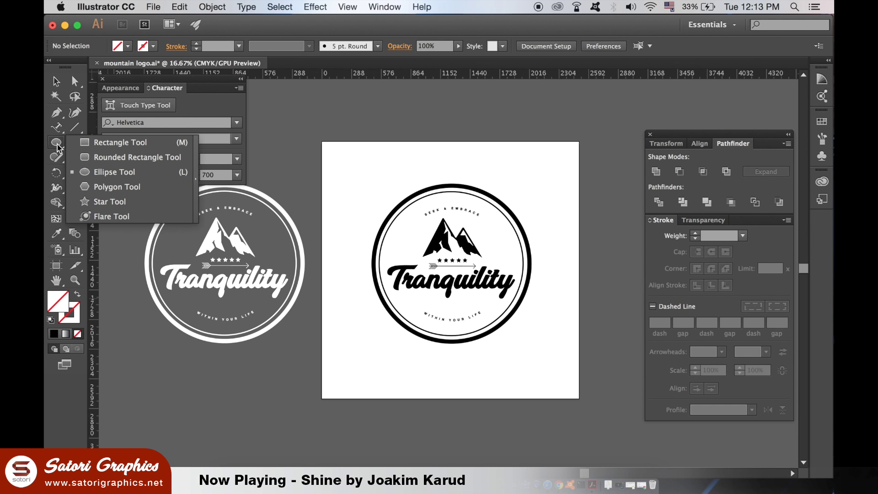
{"action": "left_click", "coordinate": [77, 155]}
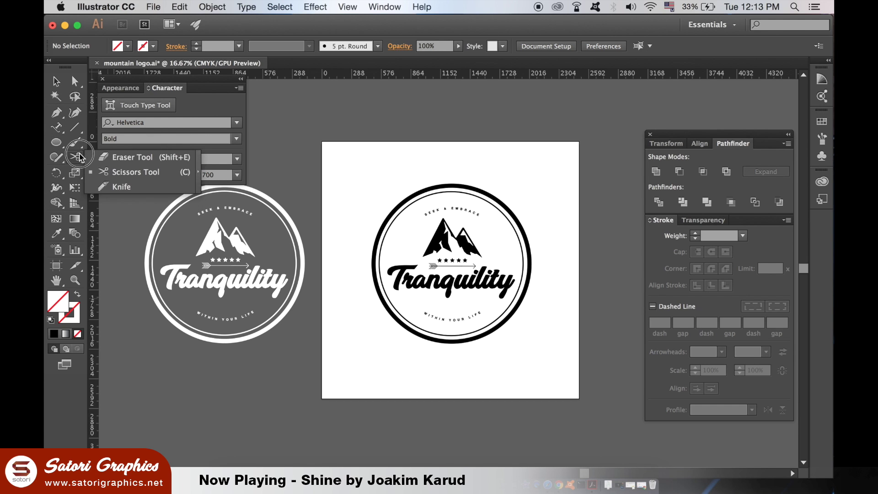
{"action": "left_click", "coordinate": [76, 157]}
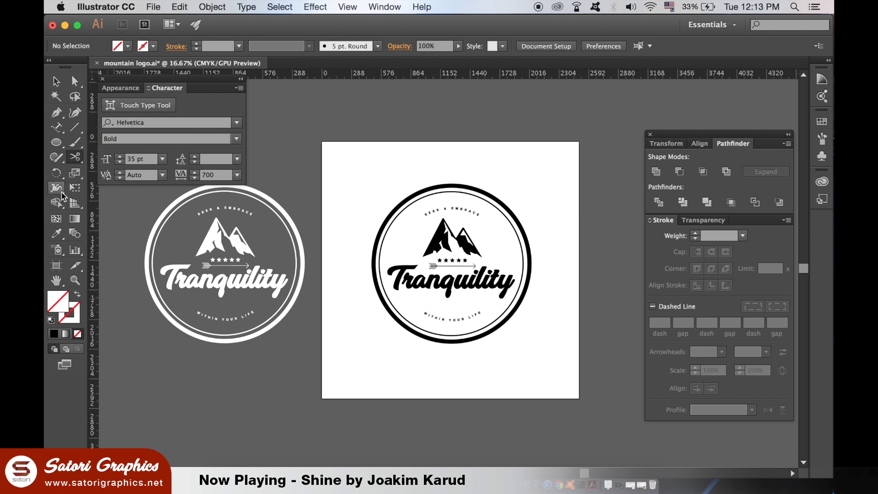
{"action": "left_click", "coordinate": [57, 112]}
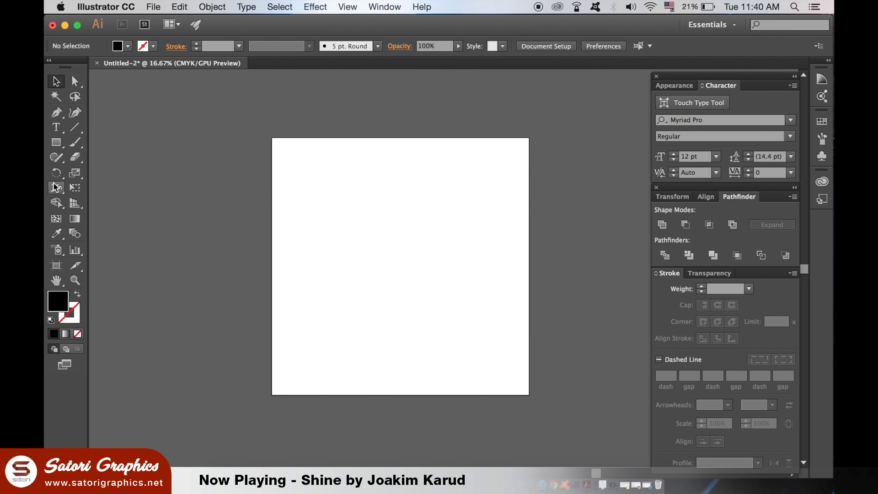
With a stroke-only Pen, place five anchors forming a tall peak and a smaller peak.
{"action": "left_click", "coordinate": [56, 113]}
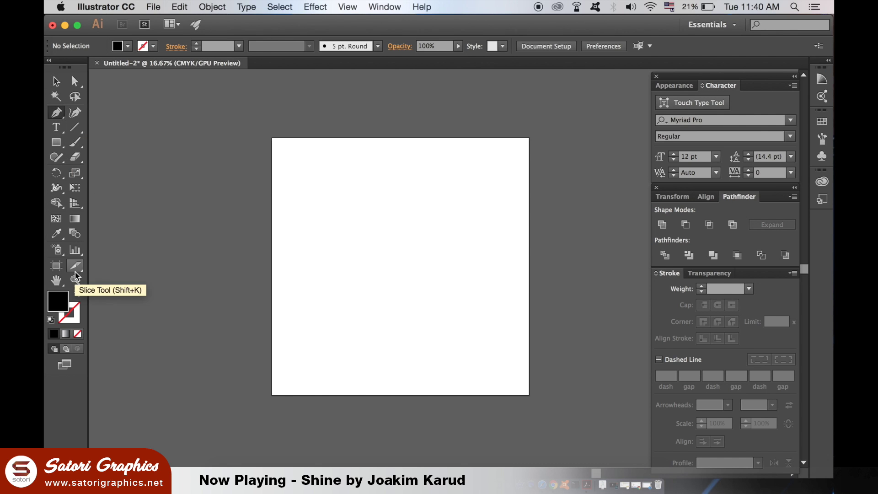
{"action": "left_click", "coordinate": [78, 294]}
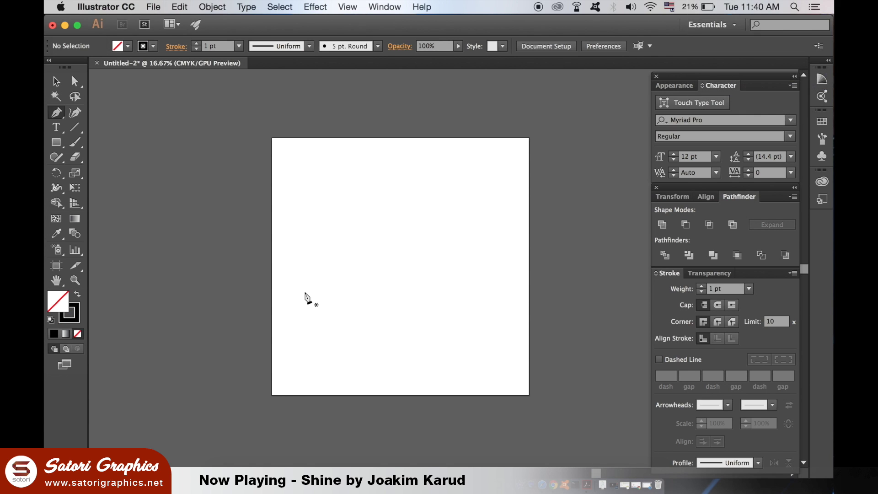
{"action": "key", "text": "super+equal"}
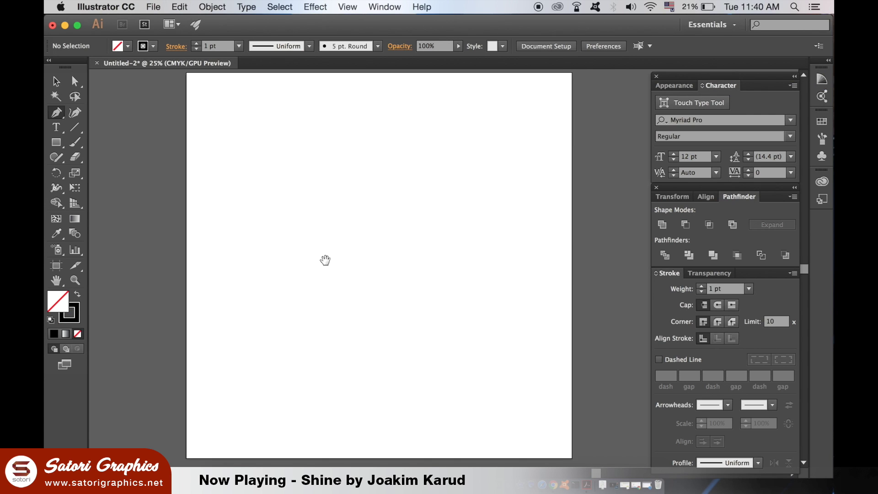
{"action": "scroll", "coordinate": [304, 304], "scroll_direction": "up", "scroll_amount": 2}
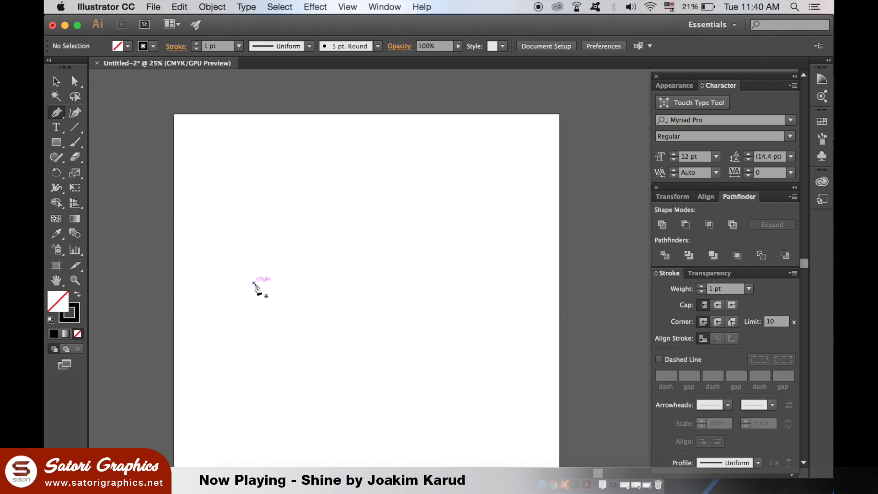
{"action": "left_click", "coordinate": [254, 283]}
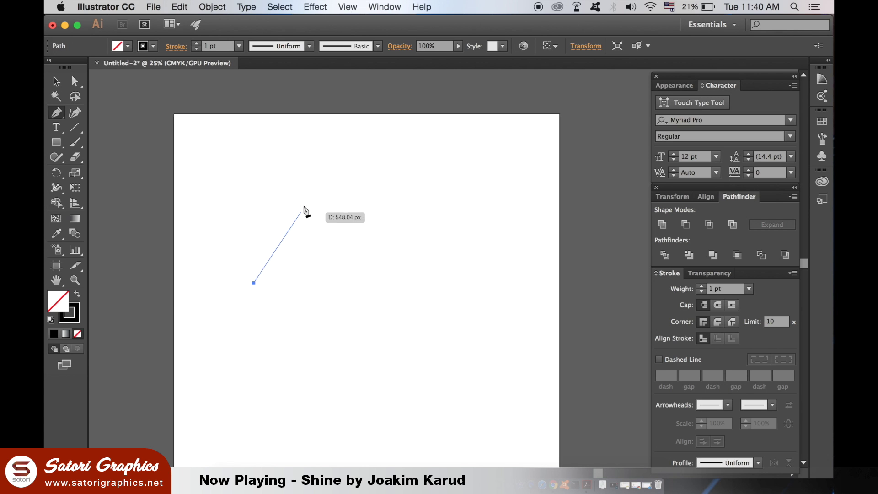
{"action": "left_click", "coordinate": [318, 171]}
{"action": "left_click", "coordinate": [357, 228]}
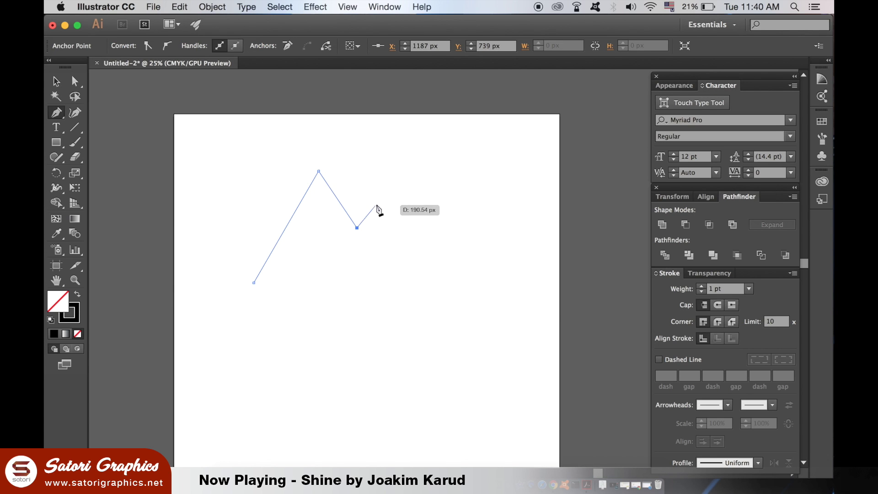
{"action": "left_click", "coordinate": [379, 197]}
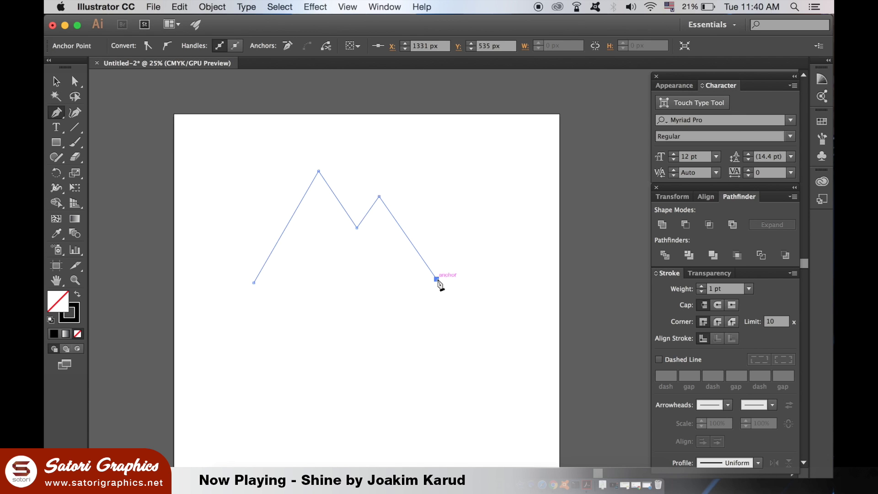
{"action": "left_click", "coordinate": [437, 278]}
Level the right base point with the left one using a ruler guide, then delete the guide.
{"action": "left_click", "coordinate": [57, 81]}
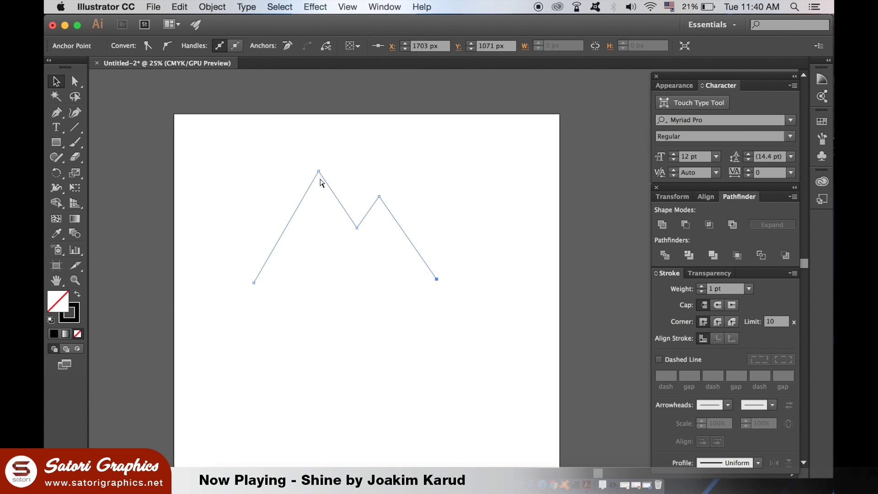
{"action": "key", "text": "super+r"}
{"action": "left_click_drag", "start_coordinate": [344, 79], "coordinate": [340, 230]}
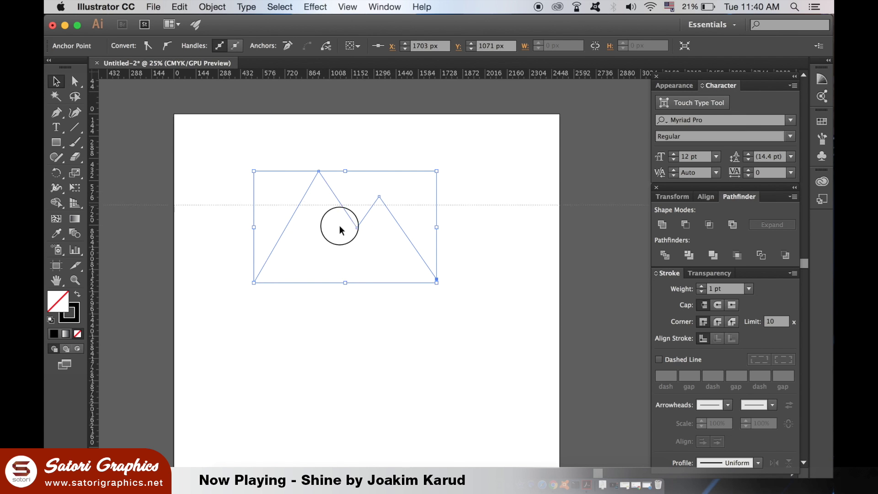
{"action": "left_click_drag", "start_coordinate": [339, 266], "coordinate": [338, 282]}
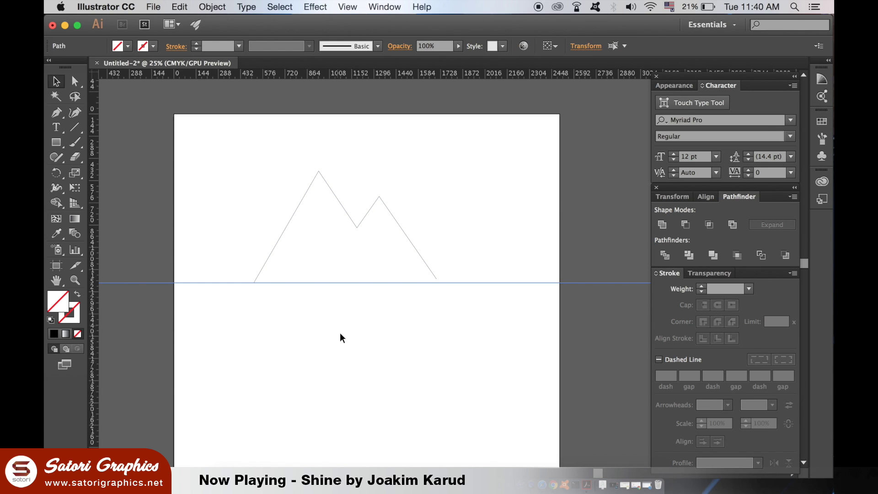
{"action": "left_click", "coordinate": [77, 83]}
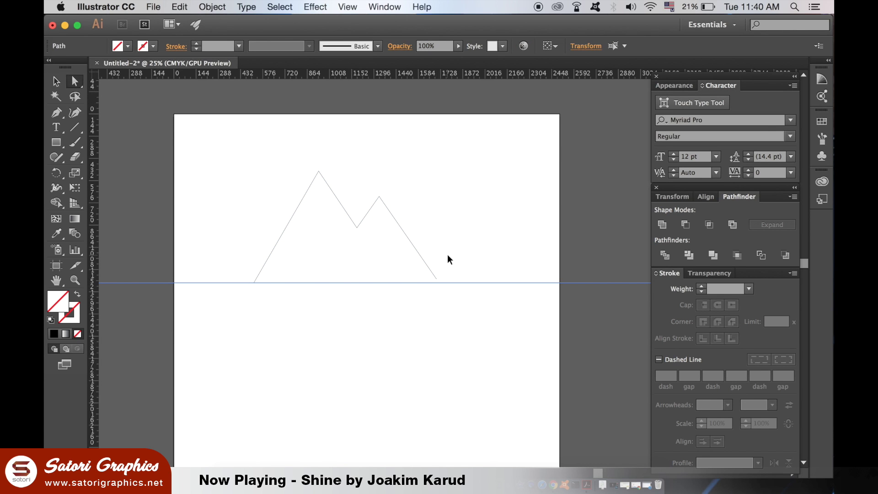
{"action": "key", "text": "super+equal"}
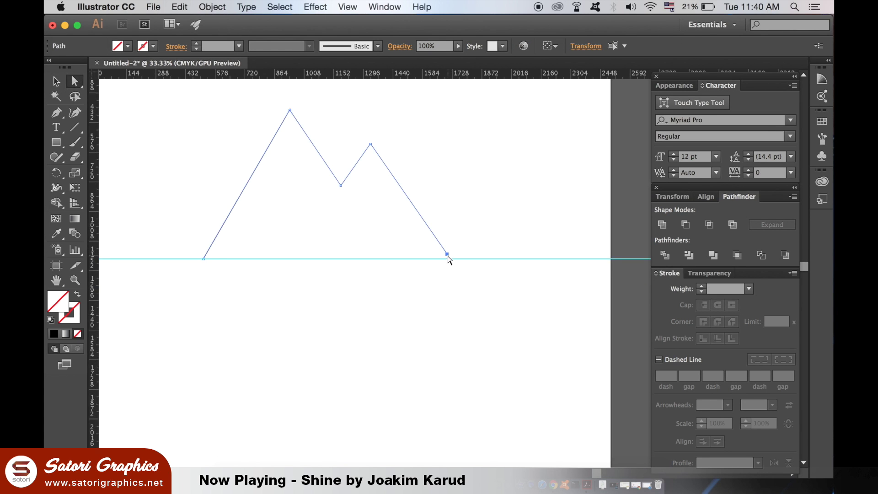
{"action": "left_click_drag", "start_coordinate": [449, 260], "coordinate": [451, 266]}
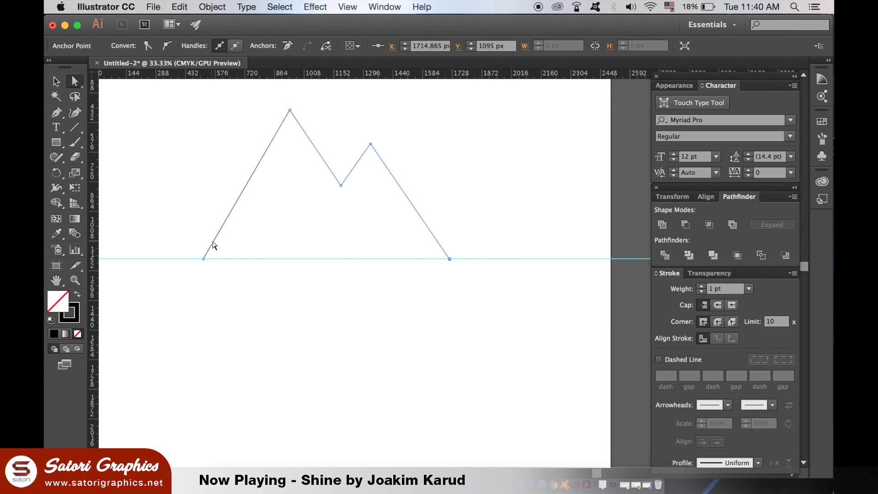
{"action": "left_click", "coordinate": [57, 81]}
{"action": "left_click", "coordinate": [431, 286]}
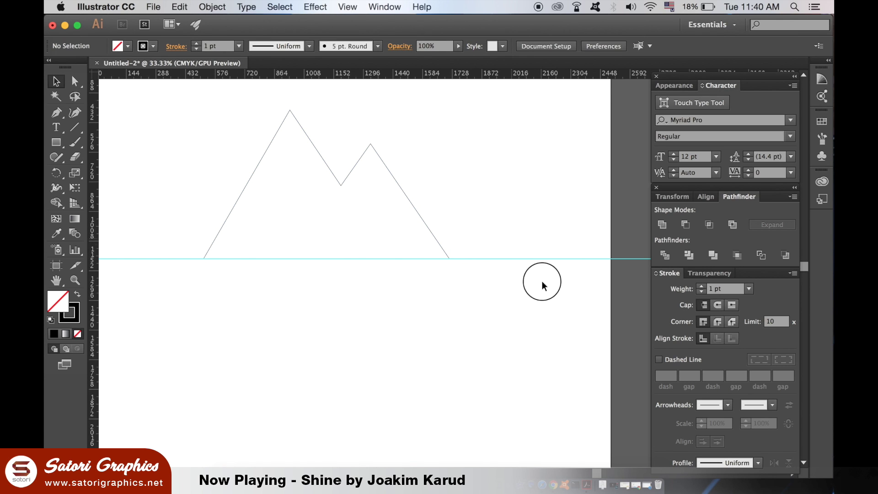
{"action": "key", "text": "Delete"}
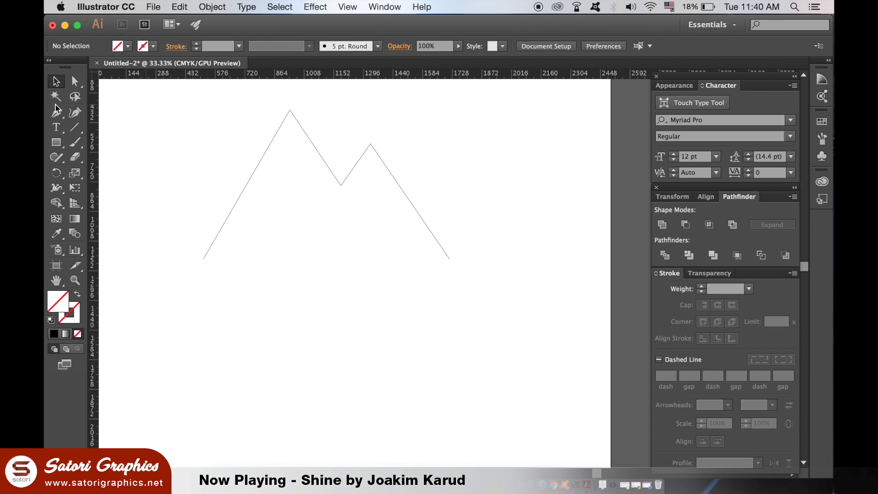
Close the mountain path from the right base through a raised bottom point to the left base.
{"action": "left_click", "coordinate": [58, 112]}
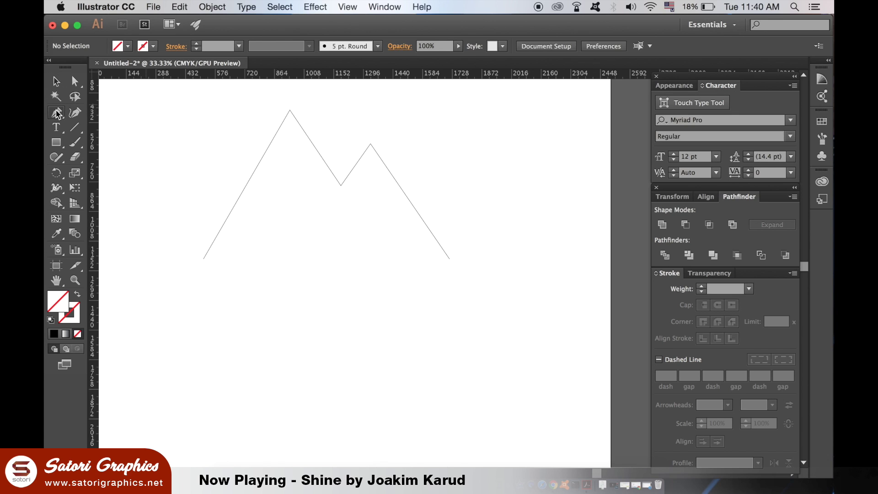
{"action": "left_click", "coordinate": [449, 258]}
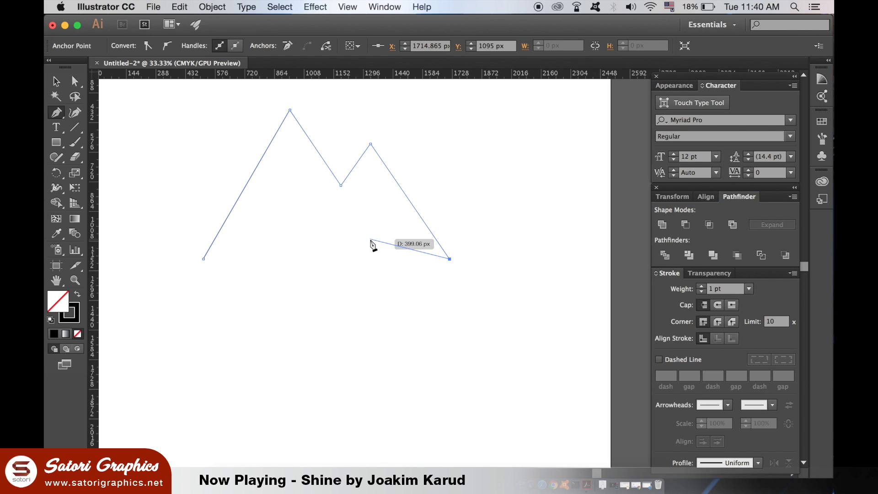
{"action": "left_click", "coordinate": [302, 231]}
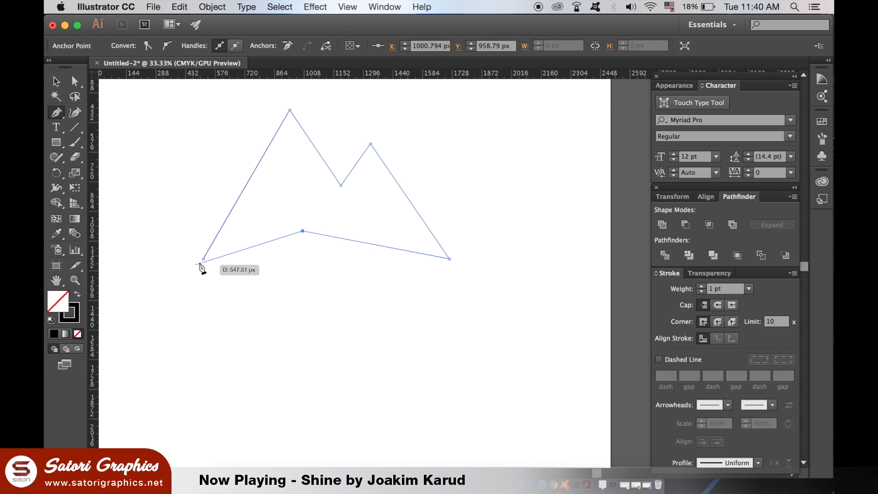
{"action": "left_click", "coordinate": [202, 259]}
Fill the closed mountain shape black and zoom in on its peaks.
{"action": "left_click", "coordinate": [57, 81]}
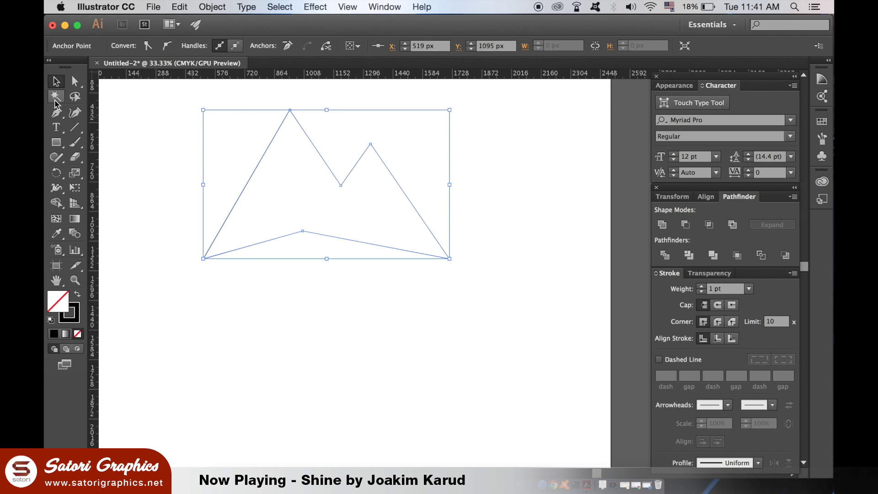
{"action": "left_click", "coordinate": [76, 297]}
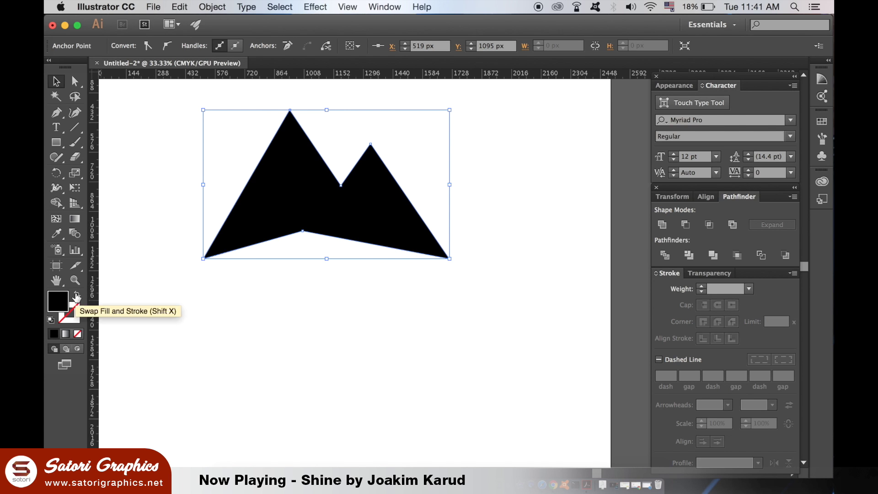
{"action": "left_click", "coordinate": [300, 235]}
{"action": "scroll", "coordinate": [308, 297], "scroll_direction": "up", "scroll_amount": 2}
{"action": "left_click", "coordinate": [308, 296]}
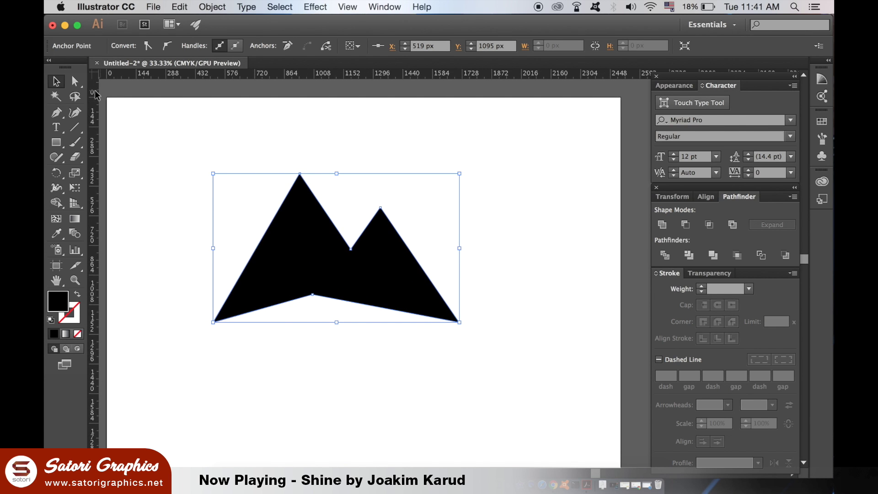
{"action": "key", "text": "ctrl+plus"}
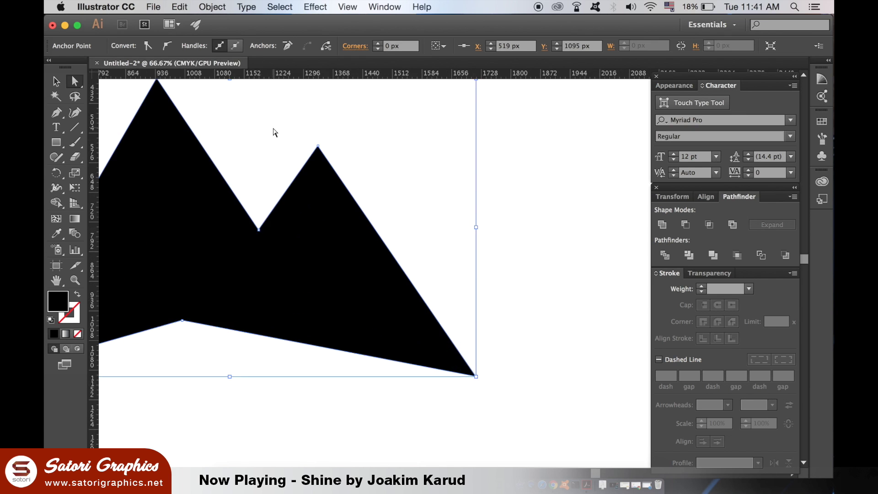
{"action": "key", "text": "ctrl+plus"}
{"action": "scroll", "coordinate": [410, 194], "scroll_direction": "up", "scroll_amount": 2}
{"action": "scroll", "coordinate": [410, 195], "scroll_direction": "left", "scroll_amount": 3}
Round all the mountain's corners with the live corner widget to about 15.6 px.
{"action": "left_click", "coordinate": [335, 195]}
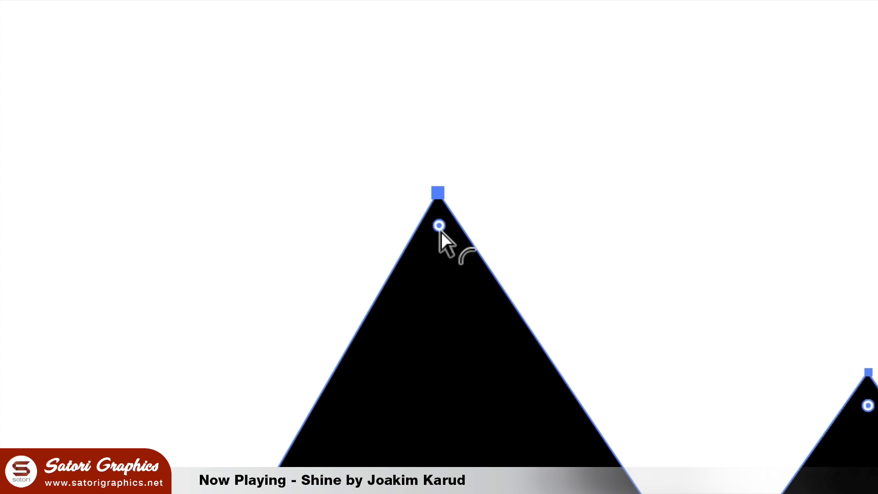
{"action": "left_click_drag", "start_coordinate": [440, 231], "coordinate": [441, 261]}
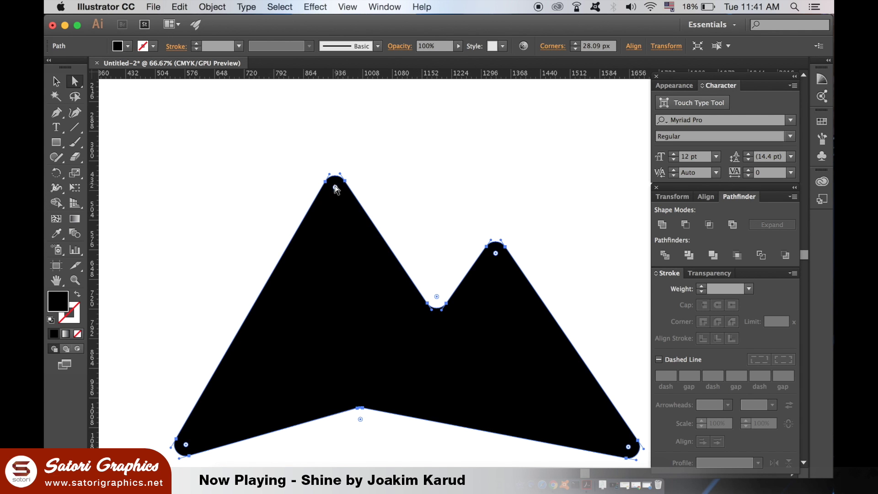
{"action": "left_click_drag", "start_coordinate": [335, 190], "coordinate": [335, 181]}
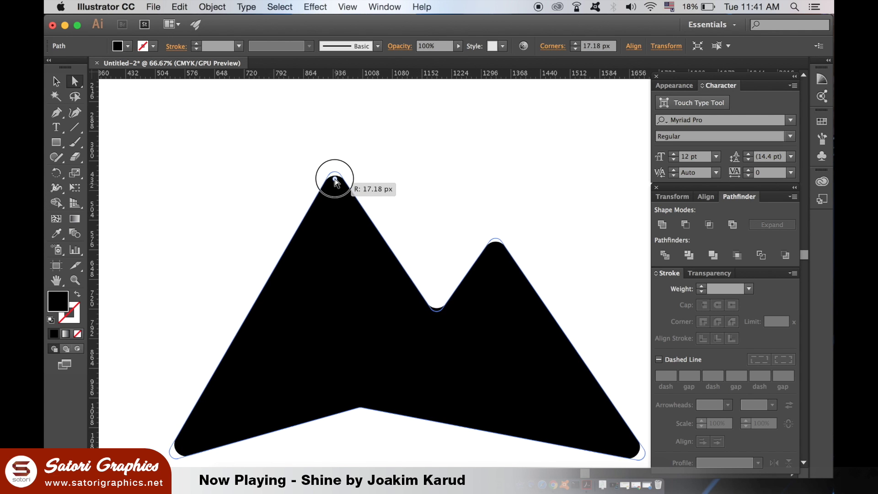
{"action": "left_click_drag", "start_coordinate": [334, 181], "coordinate": [335, 179]}
{"action": "left_click", "coordinate": [441, 201]}
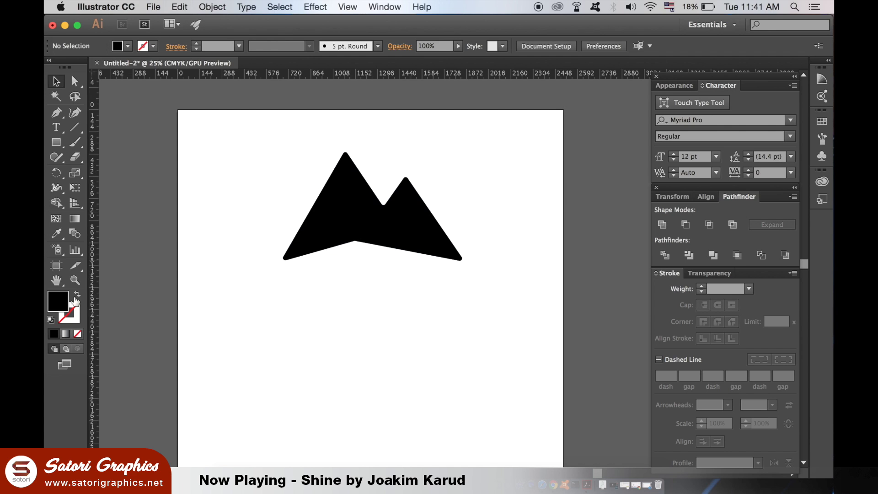
Pick up white with the Eyedropper and apply it to the stroke.
{"action": "left_click", "coordinate": [56, 235]}
{"action": "left_click", "coordinate": [223, 229]}
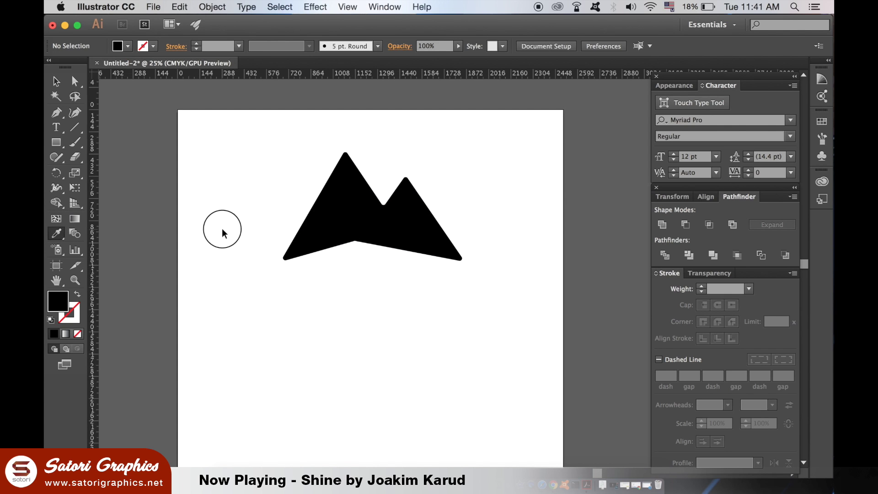
{"action": "left_click", "coordinate": [78, 298]}
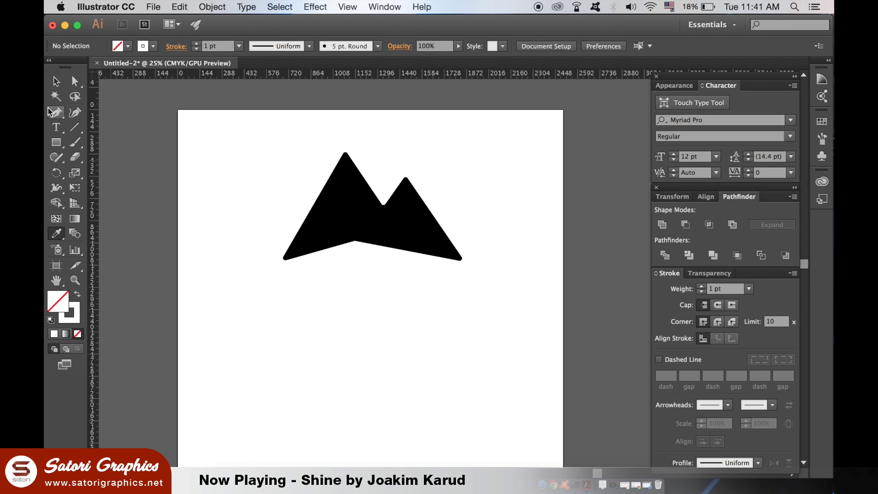
Trace a closed snow-cap path over the right peak with a jagged lower edge.
{"action": "left_click", "coordinate": [56, 114]}
{"action": "scroll", "coordinate": [420, 239], "scroll_direction": "up", "scroll_amount": 2}
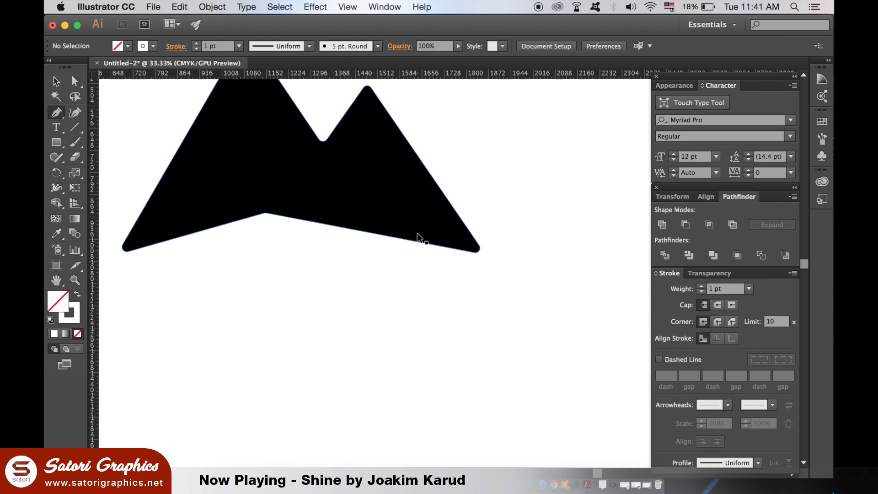
{"action": "scroll", "coordinate": [417, 231], "scroll_direction": "up", "scroll_amount": 1}
{"action": "scroll", "coordinate": [416, 231], "scroll_direction": "down", "scroll_amount": 1}
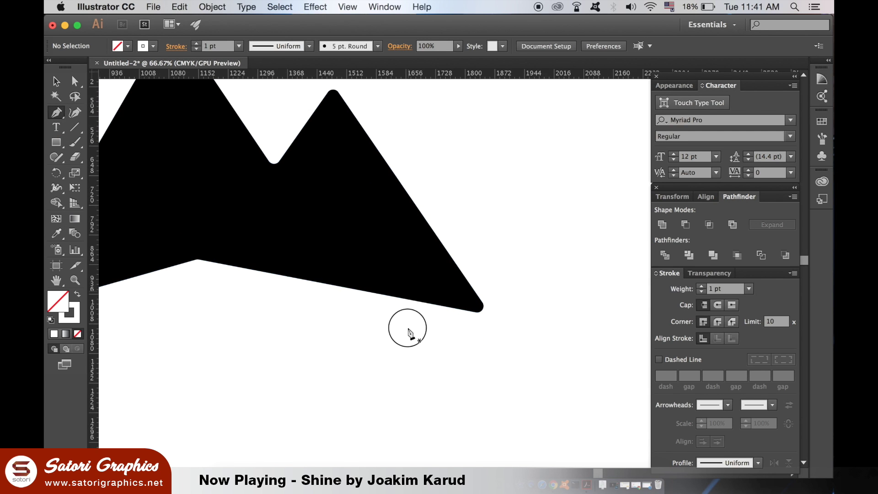
{"action": "left_click", "coordinate": [318, 170]}
{"action": "left_click", "coordinate": [334, 146]}
{"action": "left_click", "coordinate": [422, 272]}
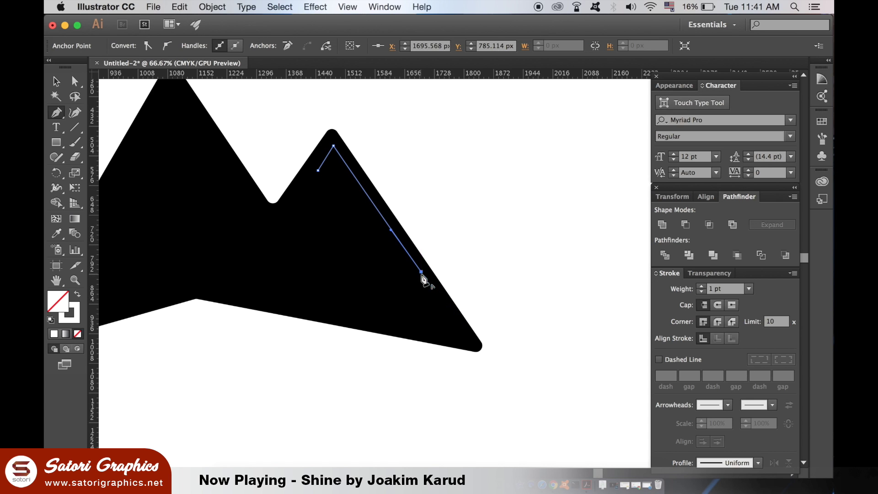
{"action": "left_click", "coordinate": [385, 242]}
{"action": "left_click_drag", "start_coordinate": [330, 185], "coordinate": [309, 186]}
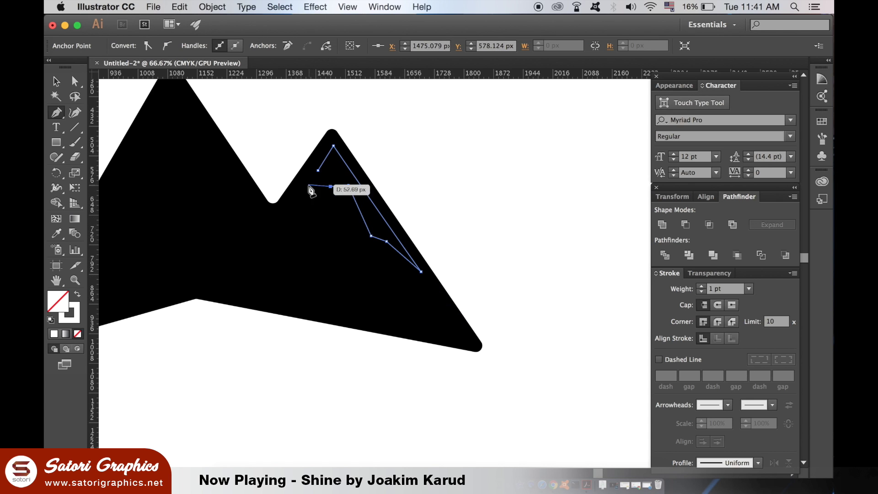
{"action": "left_click", "coordinate": [310, 186]}
{"action": "left_click", "coordinate": [317, 169]}
Swap the snow cap to a white fill and deselect everything.
{"action": "left_click", "coordinate": [129, 209], "text": "shift+super"}
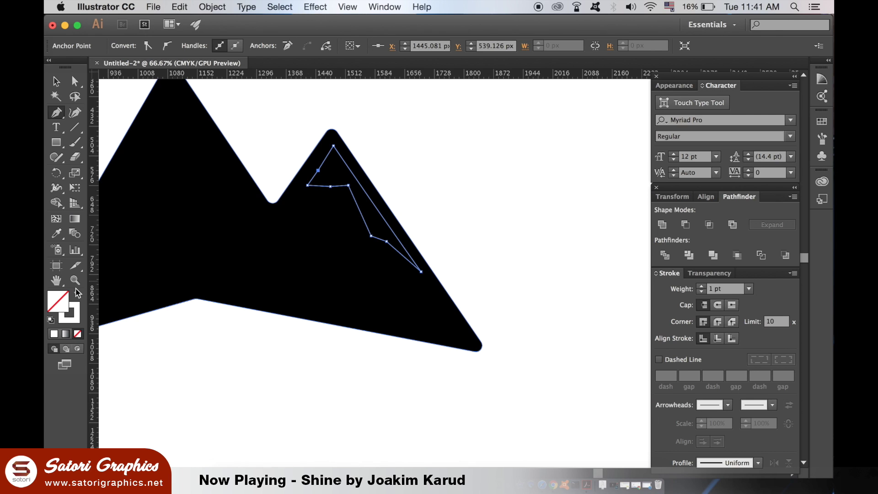
{"action": "left_click", "coordinate": [77, 296]}
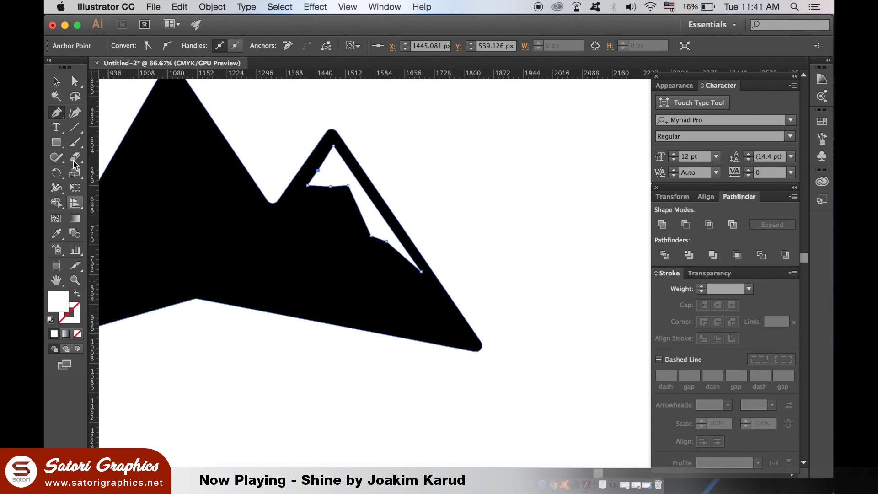
{"action": "left_click", "coordinate": [56, 81]}
{"action": "left_click", "coordinate": [497, 179]}
Select the snow cap and mountain together and apply Pathfinder Minus Front.
{"action": "key", "text": "super+minus"}
{"action": "key", "text": "super+minus"}
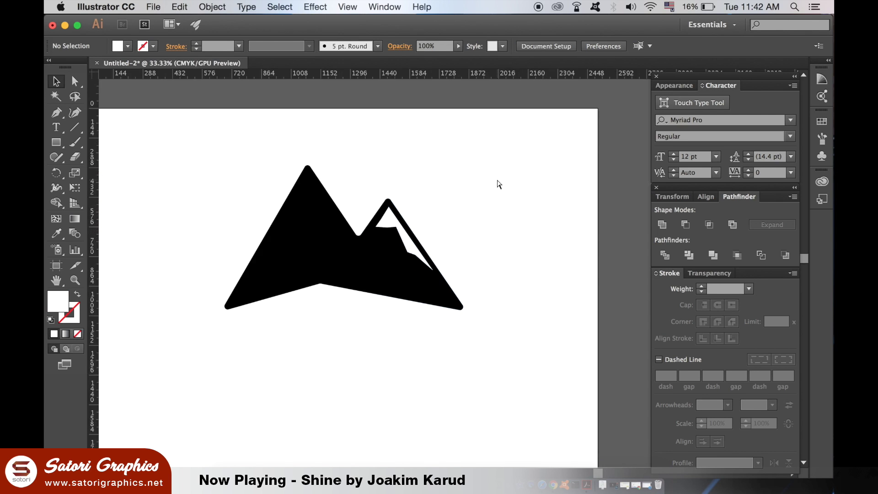
{"action": "key", "text": "super+minus"}
{"action": "key", "text": "super+minus"}
{"action": "left_click", "coordinate": [423, 255]}
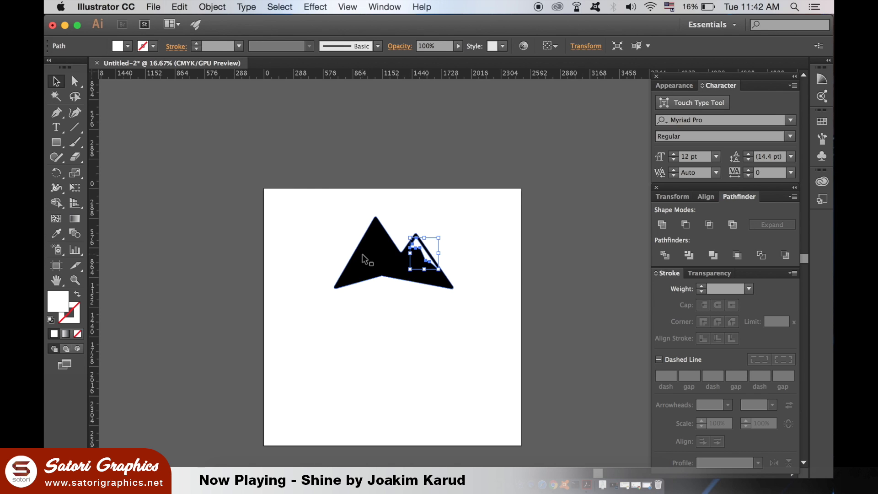
{"action": "left_click", "coordinate": [364, 254], "text": "shift"}
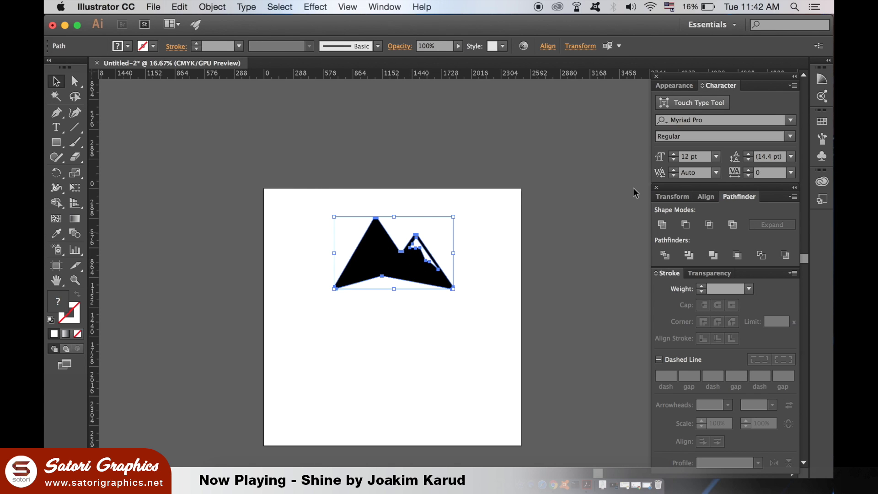
{"action": "left_click", "coordinate": [384, 7]}
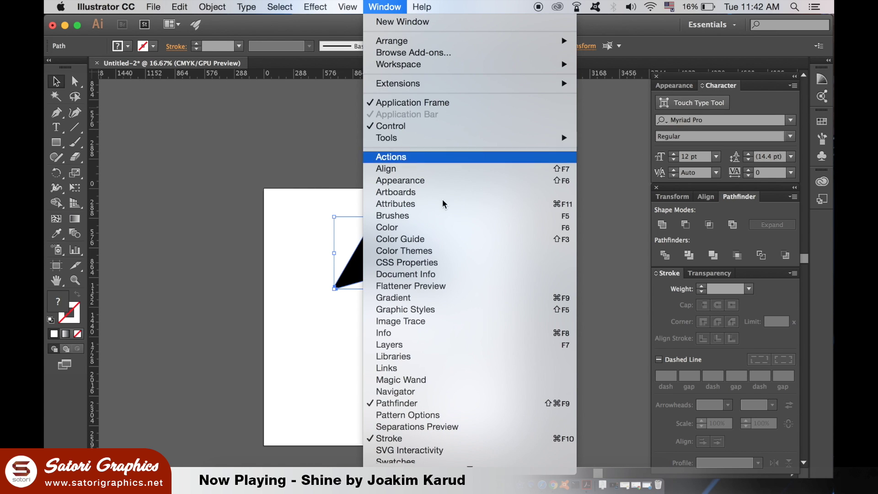
{"action": "left_click", "coordinate": [448, 403]}
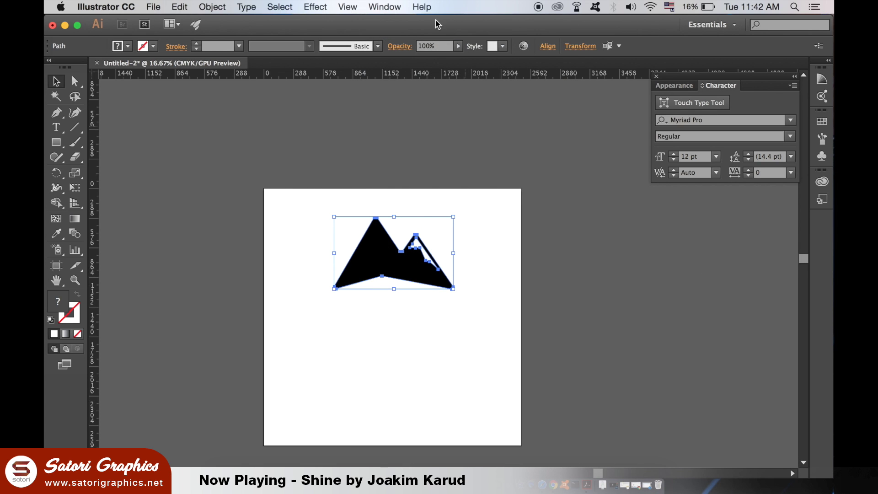
{"action": "left_click", "coordinate": [384, 7]}
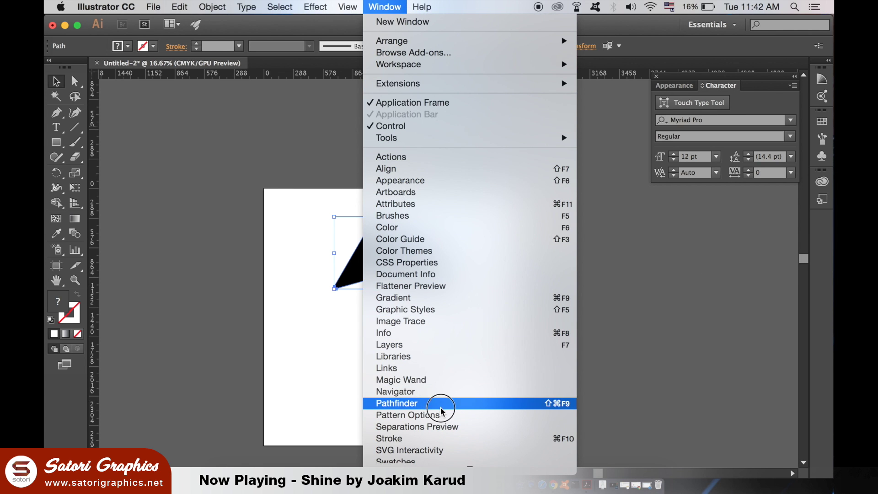
{"action": "left_click", "coordinate": [441, 404]}
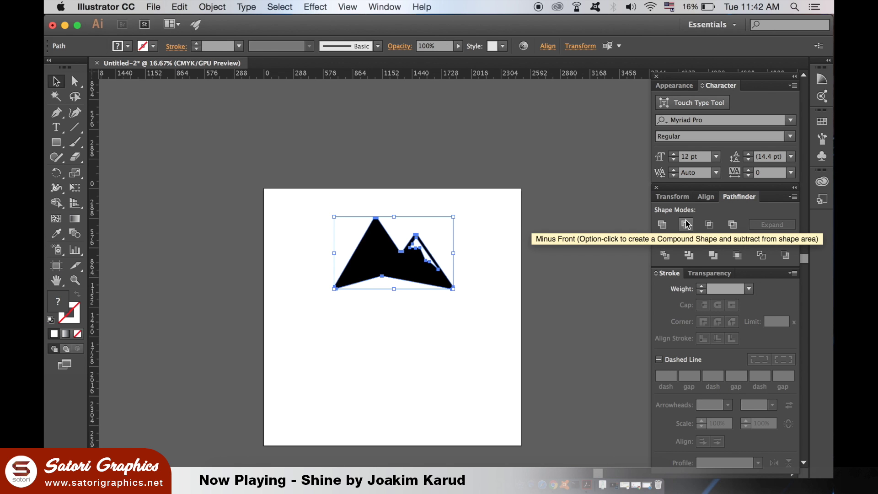
{"action": "left_click", "coordinate": [686, 224]}
Move the combined mountain above the artboard and back down onto it.
{"action": "left_click", "coordinate": [517, 265]}
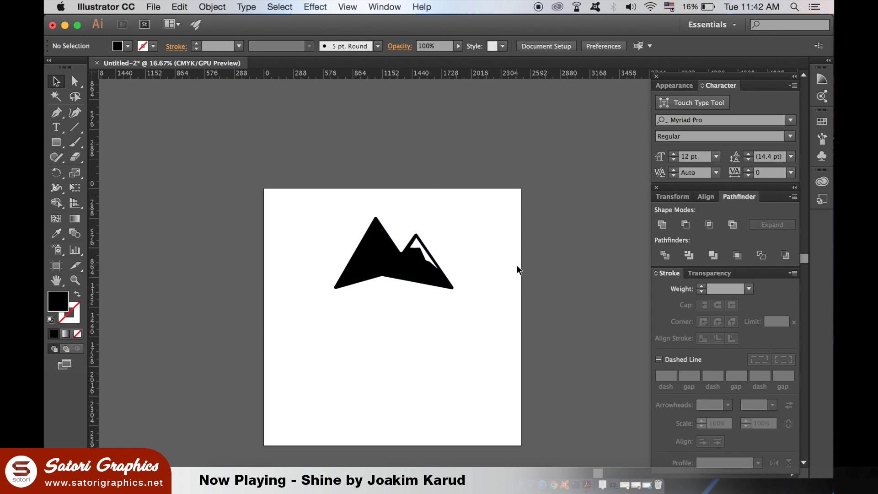
{"action": "left_click_drag", "start_coordinate": [411, 277], "coordinate": [414, 184]}
{"action": "left_click", "coordinate": [518, 264]}
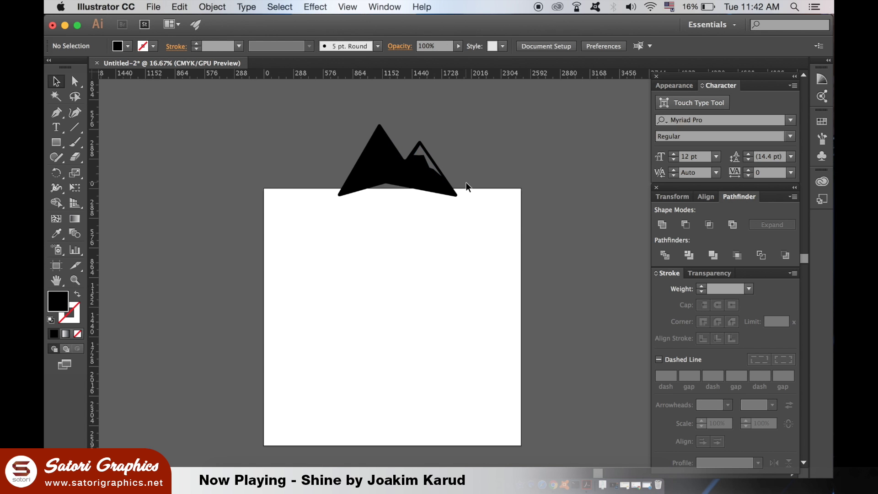
{"action": "left_click_drag", "start_coordinate": [424, 181], "coordinate": [424, 262]}
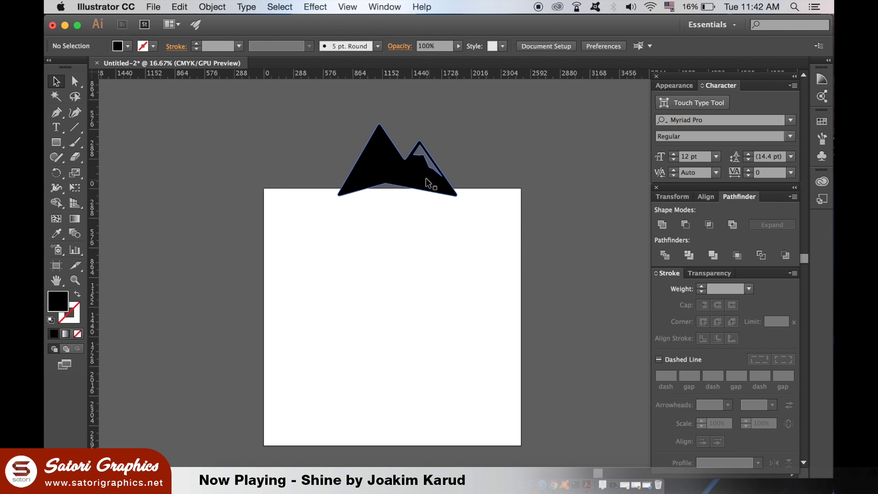
Set a white Pen stroke and zoom in on the mountain's lower left corner.
{"action": "left_click", "coordinate": [426, 311]}
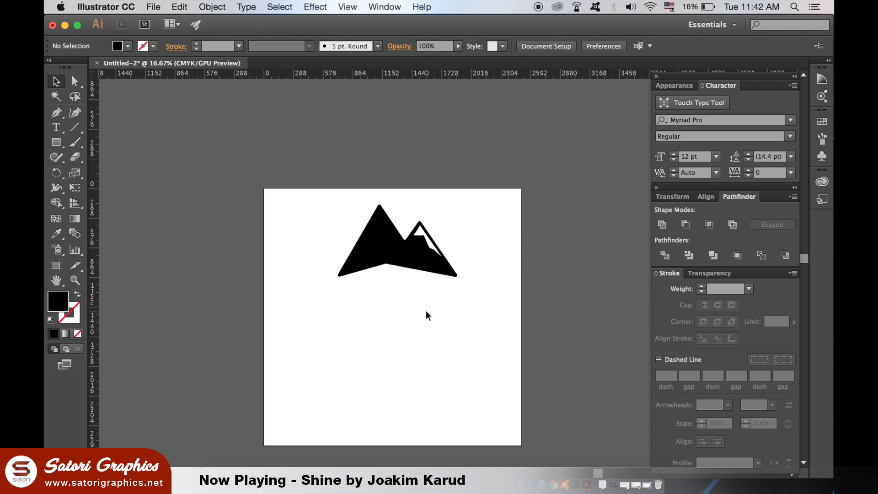
{"action": "key", "text": "super+minus"}
{"action": "key", "text": "super+minus"}
{"action": "key", "text": "super+equal"}
{"action": "key", "text": "super+equal"}
{"action": "key", "text": "super+equal"}
{"action": "key", "text": "super+equal"}
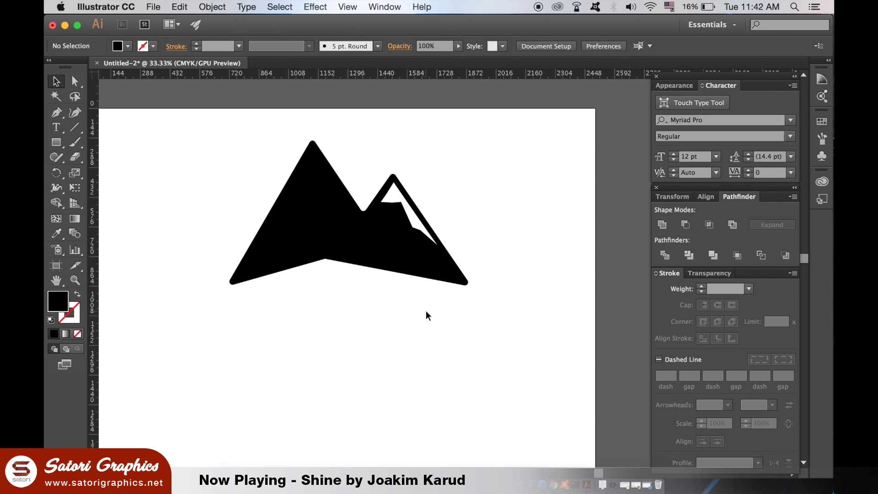
{"action": "left_click", "coordinate": [161, 234]}
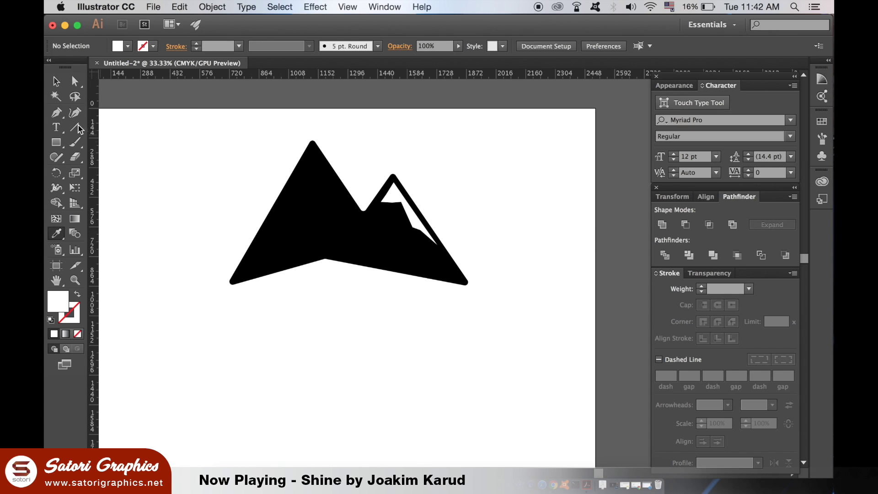
{"action": "left_click", "coordinate": [56, 112]}
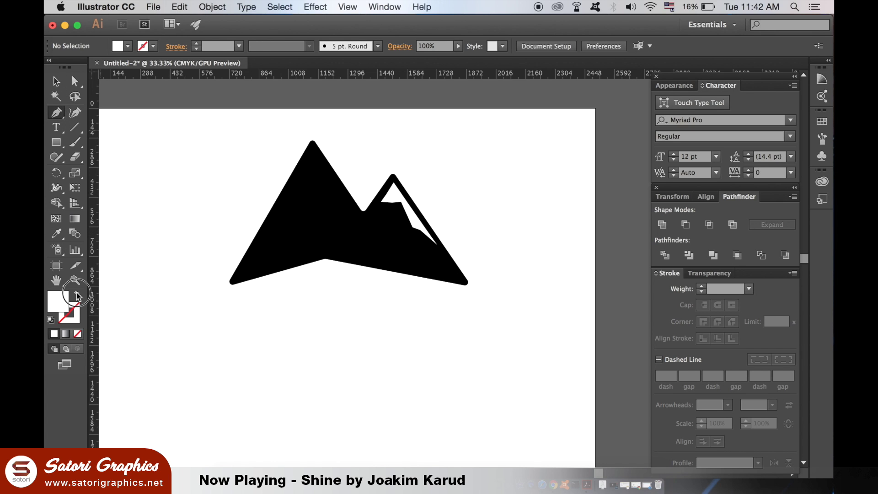
{"action": "left_click", "coordinate": [76, 296]}
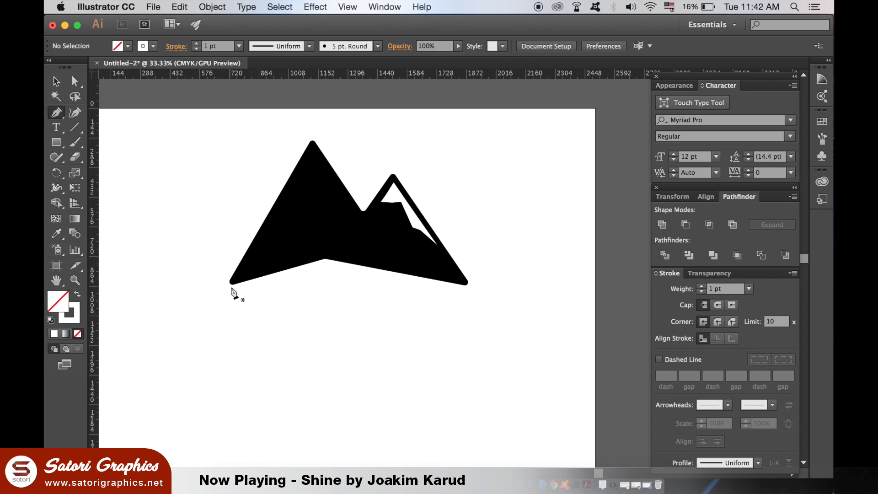
{"action": "key", "text": "ctrl+equal"}
{"action": "key", "text": "ctrl+equal"}
{"action": "left_click_drag", "start_coordinate": [311, 260], "coordinate": [458, 236]}
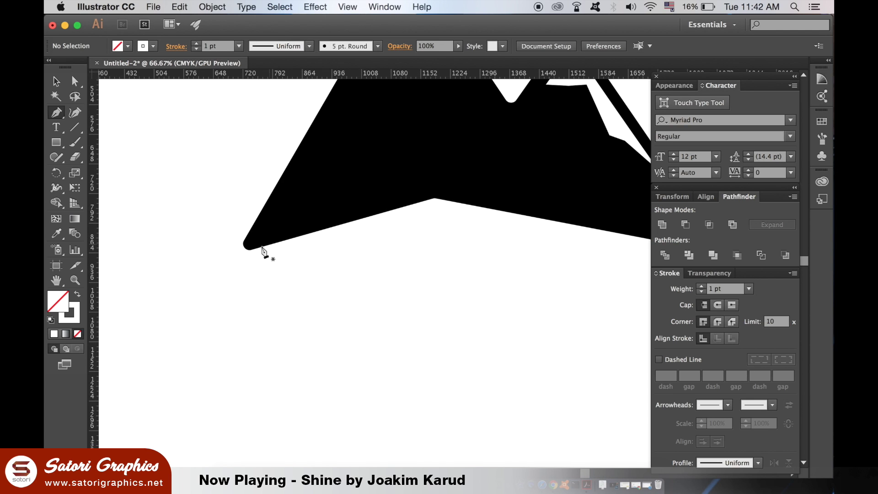
Zigzag the snow line from the mountain's left corner up to the tall left summit.
{"action": "left_click", "coordinate": [245, 244]}
{"action": "left_click", "coordinate": [327, 213]}
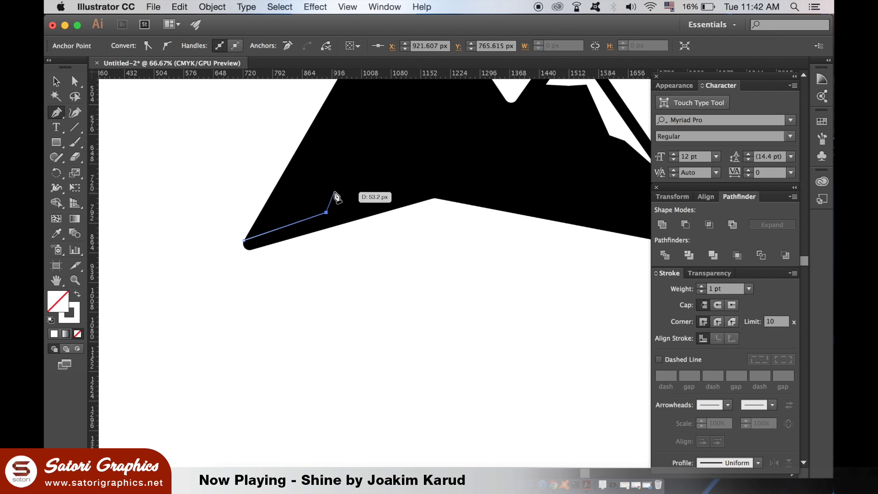
{"action": "left_click", "coordinate": [336, 185]}
{"action": "left_click", "coordinate": [353, 200]}
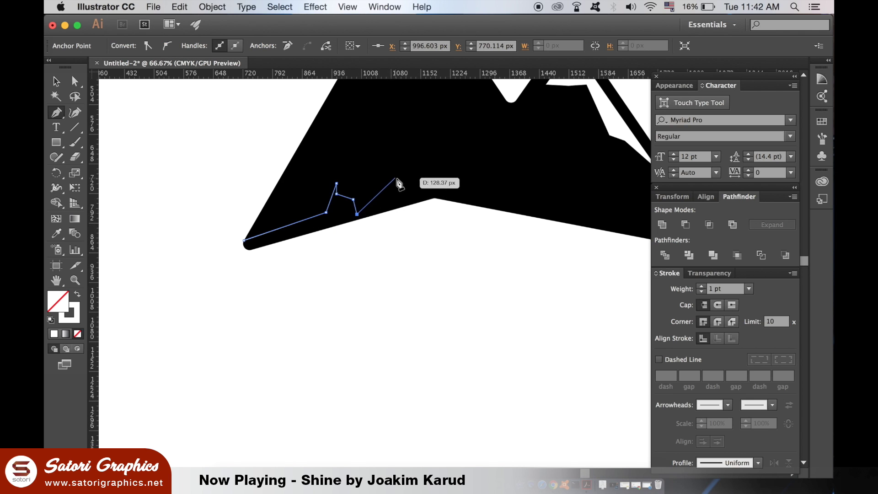
{"action": "left_click", "coordinate": [397, 177]}
{"action": "left_click_drag", "start_coordinate": [387, 154], "coordinate": [361, 241]}
{"action": "left_click", "coordinate": [359, 237]}
{"action": "left_click", "coordinate": [372, 206]}
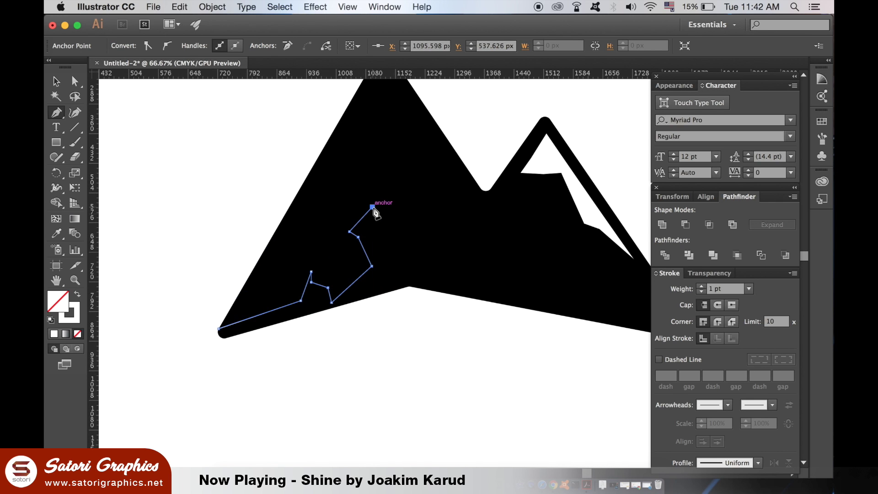
{"action": "left_click", "coordinate": [369, 227]}
{"action": "left_click", "coordinate": [384, 263]}
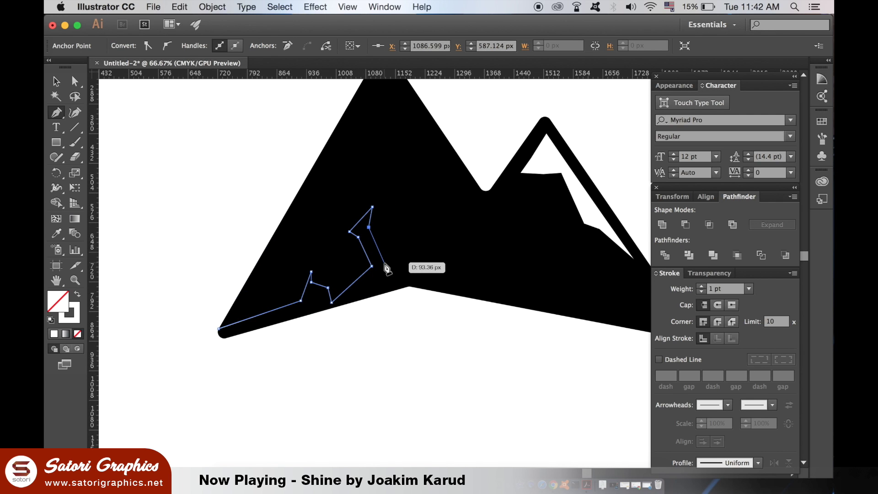
{"action": "left_click", "coordinate": [455, 294]}
{"action": "left_click_drag", "start_coordinate": [451, 234], "coordinate": [421, 300]}
{"action": "left_click", "coordinate": [396, 295]}
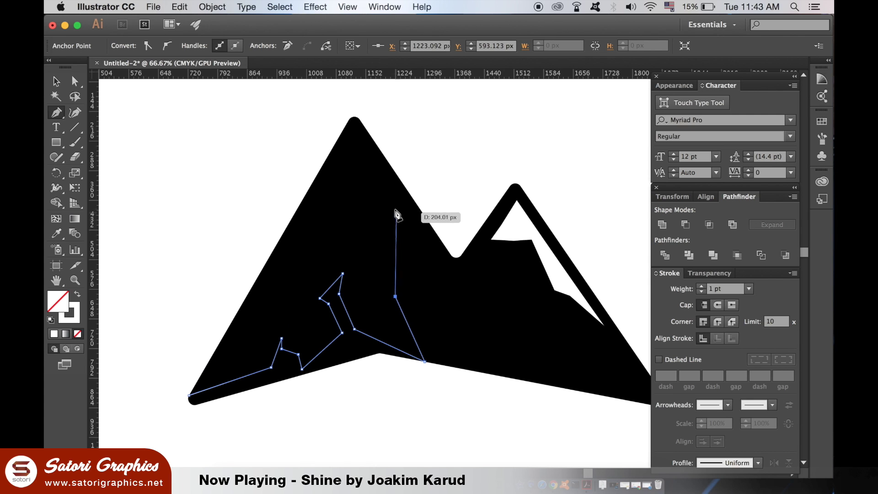
{"action": "left_click", "coordinate": [393, 207]}
{"action": "left_click", "coordinate": [358, 231]}
{"action": "left_click", "coordinate": [374, 196]}
{"action": "left_click", "coordinate": [357, 132]}
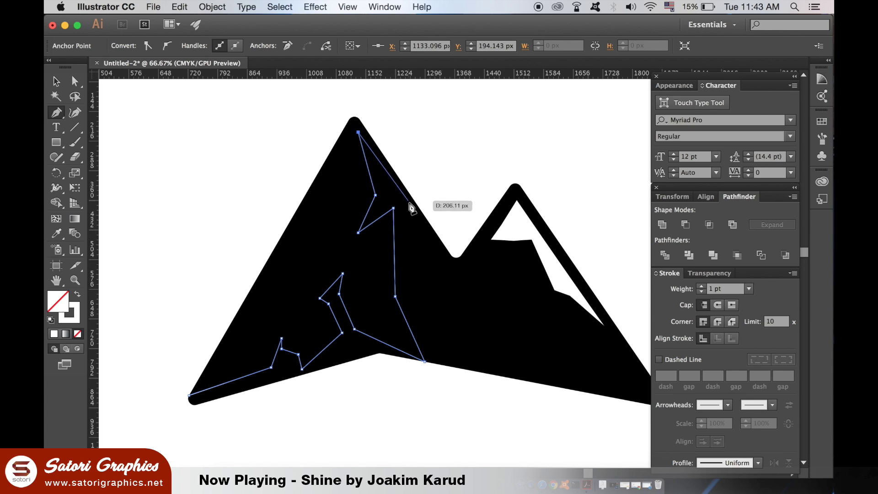
Continue the jagged line down the ridge and across the right peak to its bottom corner.
{"action": "left_click", "coordinate": [414, 215]}
{"action": "left_click", "coordinate": [427, 242]}
{"action": "left_click", "coordinate": [462, 269]}
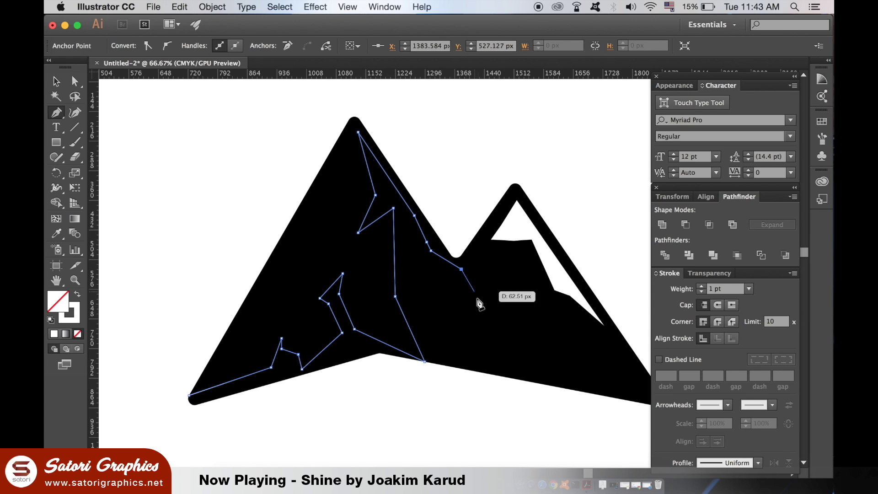
{"action": "left_click", "coordinate": [479, 310]}
{"action": "left_click_drag", "start_coordinate": [490, 334], "coordinate": [439, 295]}
{"action": "left_click", "coordinate": [435, 287]}
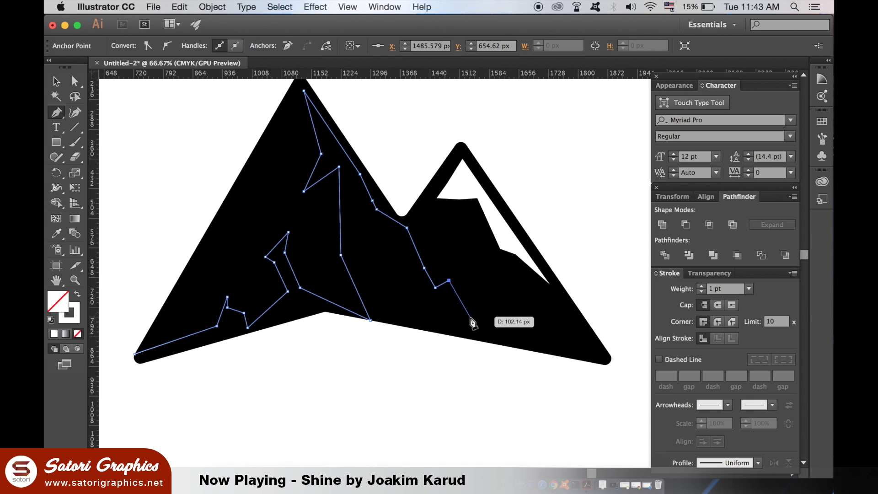
{"action": "left_click", "coordinate": [468, 317]}
{"action": "left_click", "coordinate": [489, 334]}
{"action": "left_click", "coordinate": [524, 343]}
{"action": "left_click", "coordinate": [516, 326]}
{"action": "left_click", "coordinate": [518, 318]}
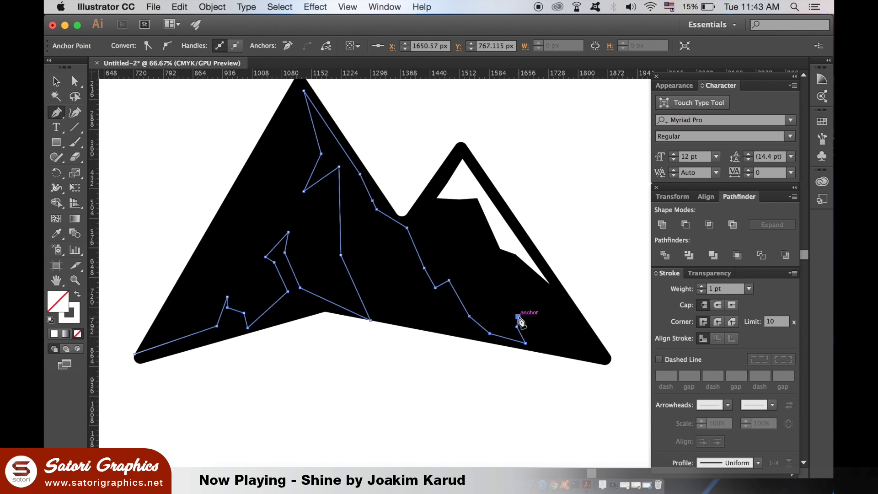
{"action": "left_click", "coordinate": [556, 333]}
{"action": "left_click", "coordinate": [567, 353]}
Loop the path below the mountain base and close it at its starting point.
{"action": "left_click", "coordinate": [618, 392]}
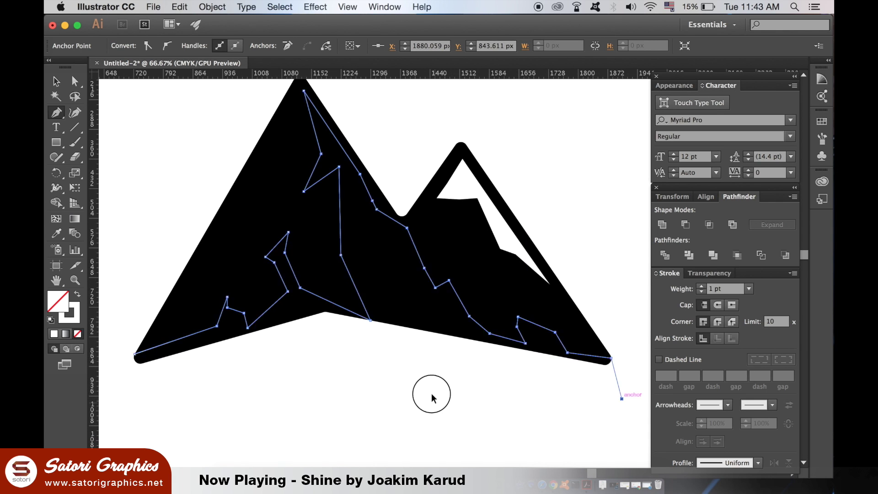
{"action": "scroll", "coordinate": [431, 398], "scroll_direction": "down", "scroll_amount": 5}
{"action": "left_click", "coordinate": [316, 330]}
{"action": "left_click", "coordinate": [127, 249]}
{"action": "left_click", "coordinate": [158, 191]}
{"action": "left_click", "coordinate": [200, 214]}
{"action": "left_click", "coordinate": [58, 82]}
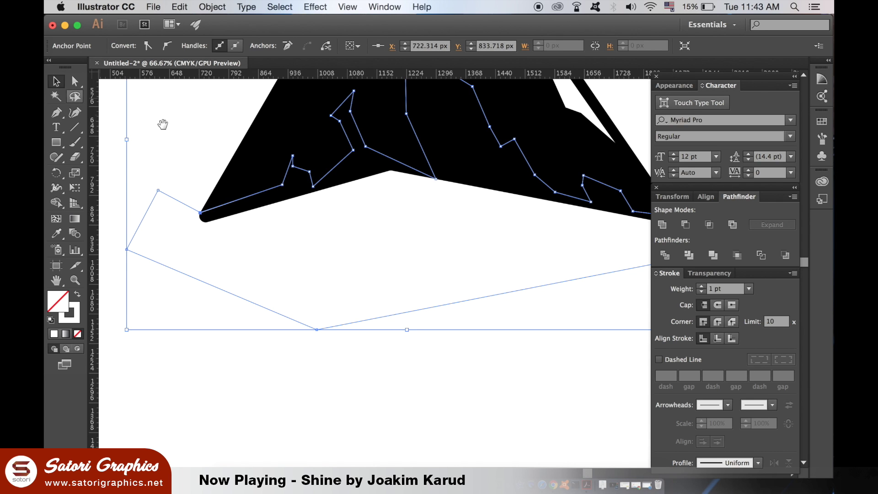
{"action": "left_click_drag", "start_coordinate": [280, 229], "coordinate": [269, 275]}
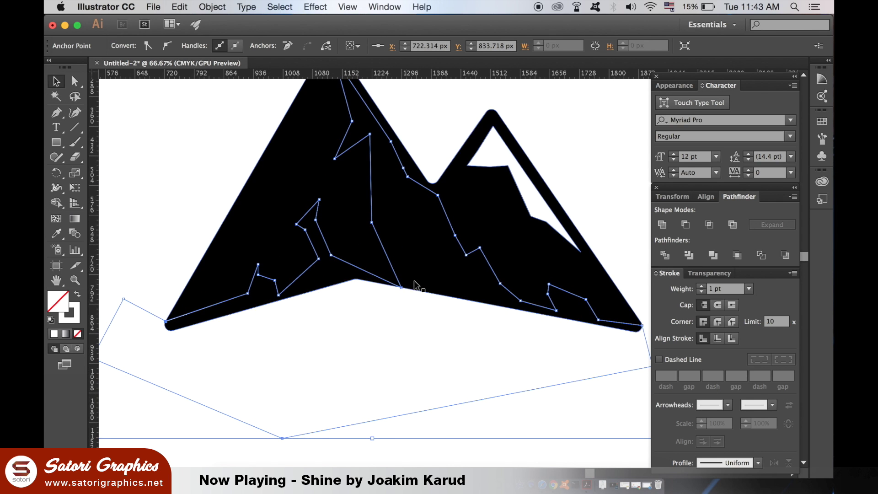
Give the jagged shape a white fill, select all, and apply Minus Front.
{"action": "left_click", "coordinate": [77, 296]}
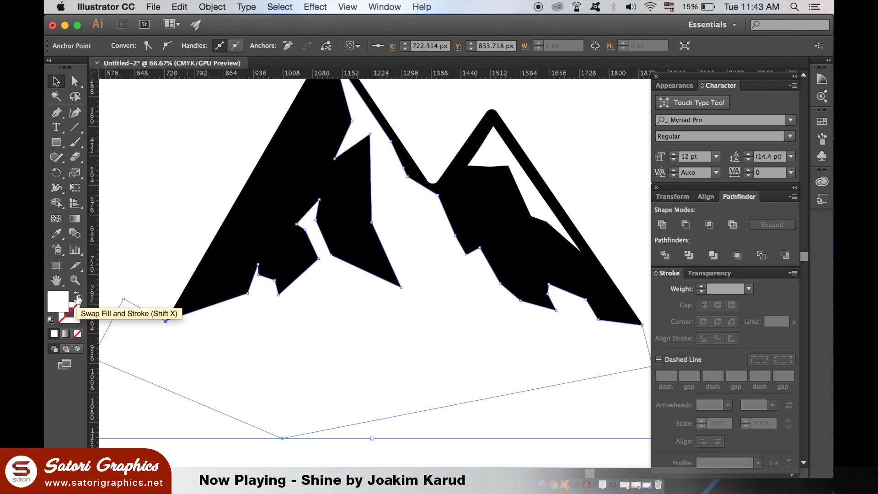
{"action": "key", "text": "super+minus"}
{"action": "key", "text": "super+minus"}
{"action": "key", "text": "super+minus"}
{"action": "left_click", "coordinate": [215, 285]}
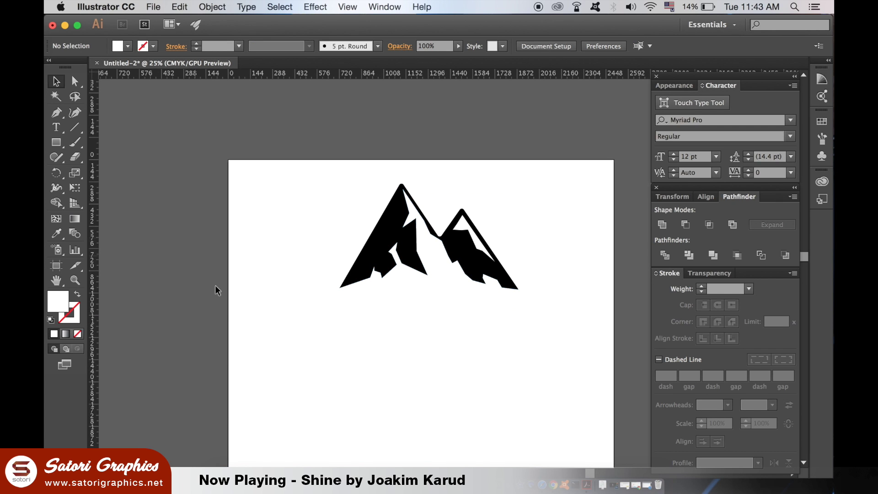
{"action": "key", "text": "super+a"}
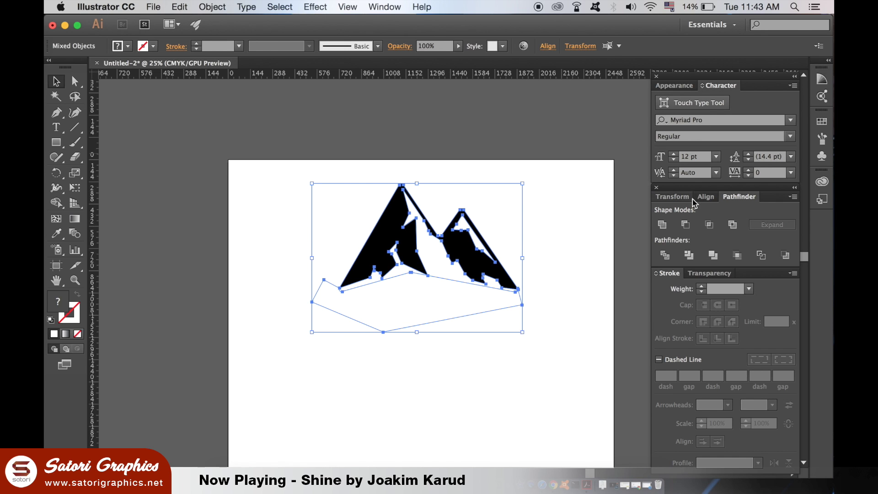
{"action": "left_click", "coordinate": [685, 224]}
Move the carved mountain off the artboard and back into place.
{"action": "left_click", "coordinate": [560, 241]}
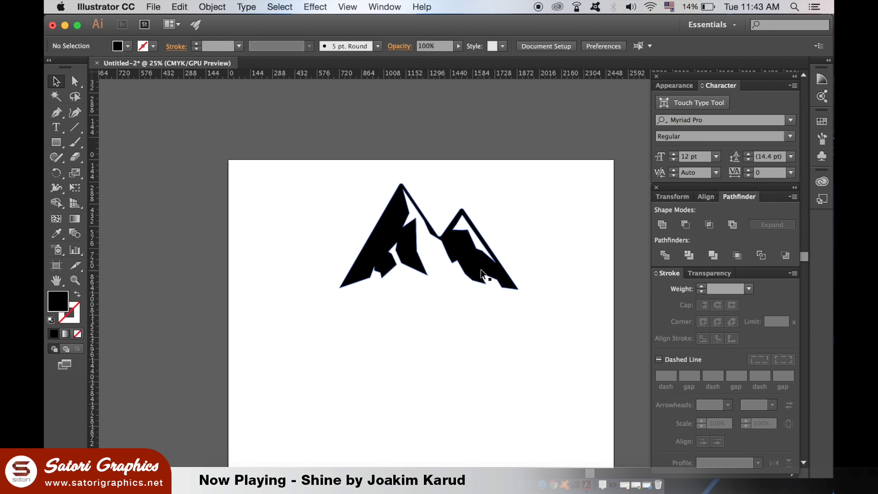
{"action": "left_click_drag", "start_coordinate": [480, 269], "coordinate": [313, 160]}
{"action": "scroll", "coordinate": [363, 230], "scroll_direction": "up", "scroll_amount": 3}
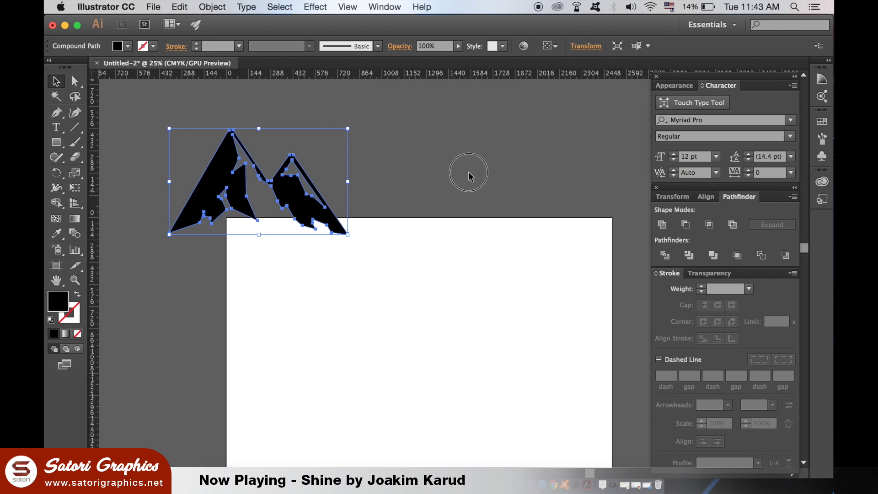
{"action": "left_click", "coordinate": [469, 172]}
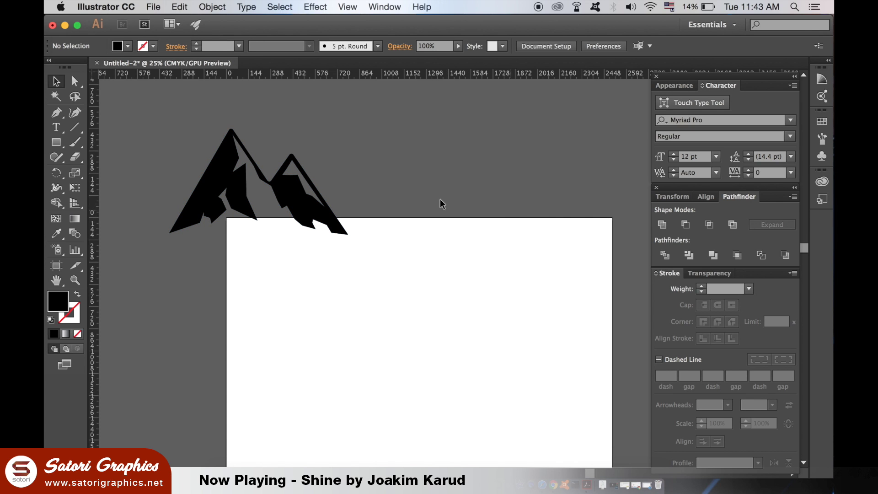
{"action": "mouse_move", "coordinate": [290, 204]}
{"action": "left_mouse_down"}
{"action": "mouse_move", "coordinate": [433, 271]}
{"action": "mouse_move", "coordinate": [461, 318]}
{"action": "left_mouse_up"}
{"action": "scroll", "coordinate": [459, 217], "scroll_direction": "right", "scroll_amount": 3}
{"action": "left_click", "coordinate": [460, 217]}
{"action": "scroll", "coordinate": [452, 213], "scroll_direction": "right", "scroll_amount": 2}
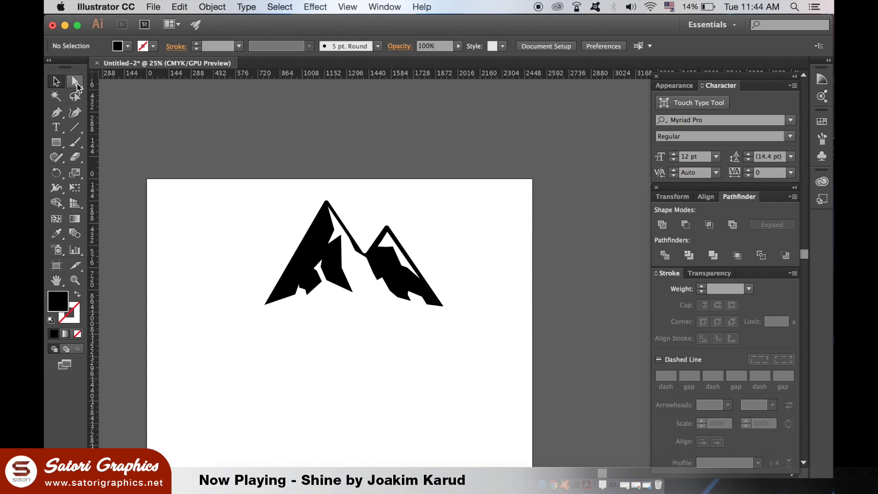
Reshape the ridge edges between the peaks by dragging three ridge anchor points.
{"action": "left_click", "coordinate": [75, 81]}
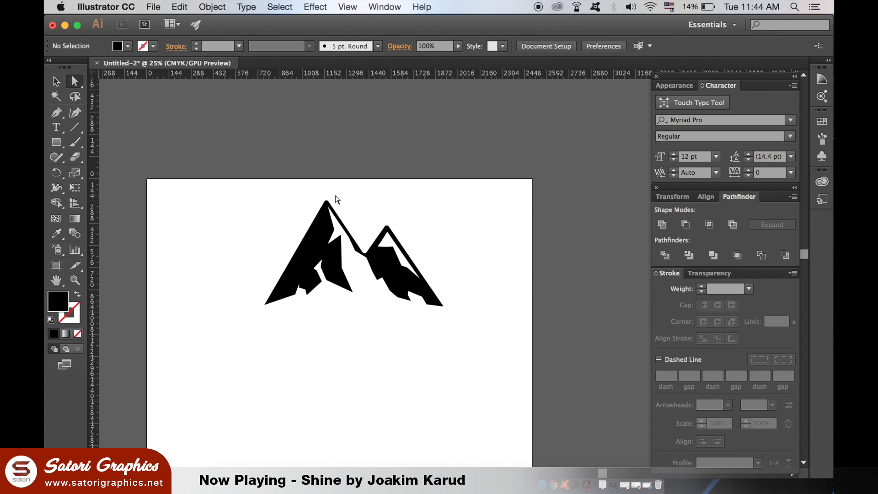
{"action": "scroll", "coordinate": [335, 194], "scroll_direction": "up", "scroll_amount": 2}
{"action": "scroll", "coordinate": [335, 194], "scroll_direction": "up", "scroll_amount": 2}
{"action": "left_click_drag", "start_coordinate": [335, 194], "coordinate": [463, 249]}
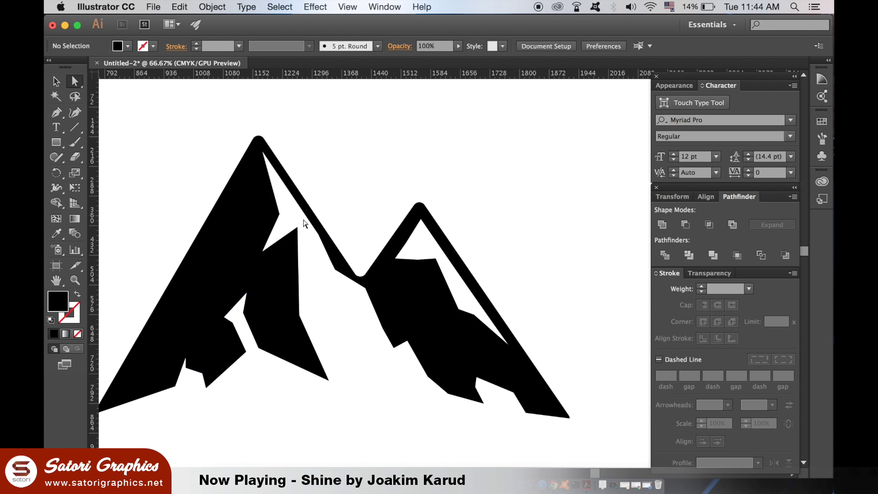
{"action": "mouse_move", "coordinate": [320, 239]}
{"action": "left_mouse_down"}
{"action": "mouse_move", "coordinate": [318, 247]}
{"action": "mouse_move", "coordinate": [315, 194]}
{"action": "left_mouse_up"}
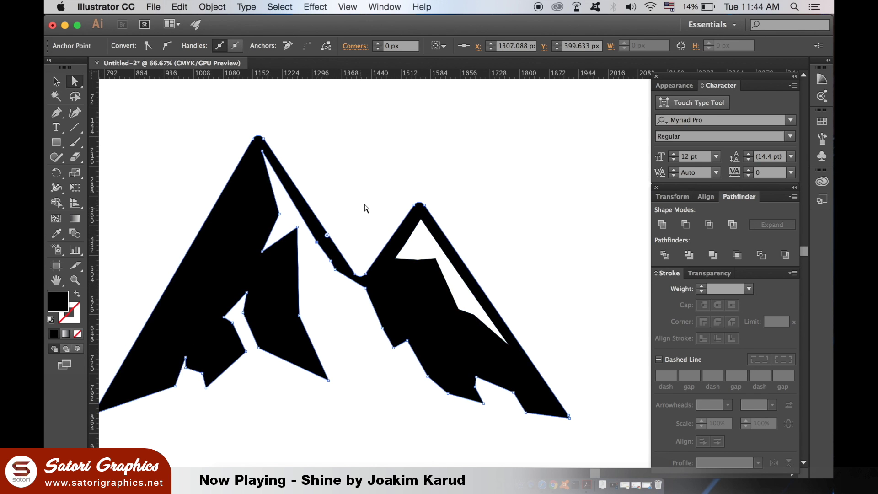
{"action": "left_click", "coordinate": [364, 206]}
{"action": "left_click_drag", "start_coordinate": [332, 265], "coordinate": [324, 266]}
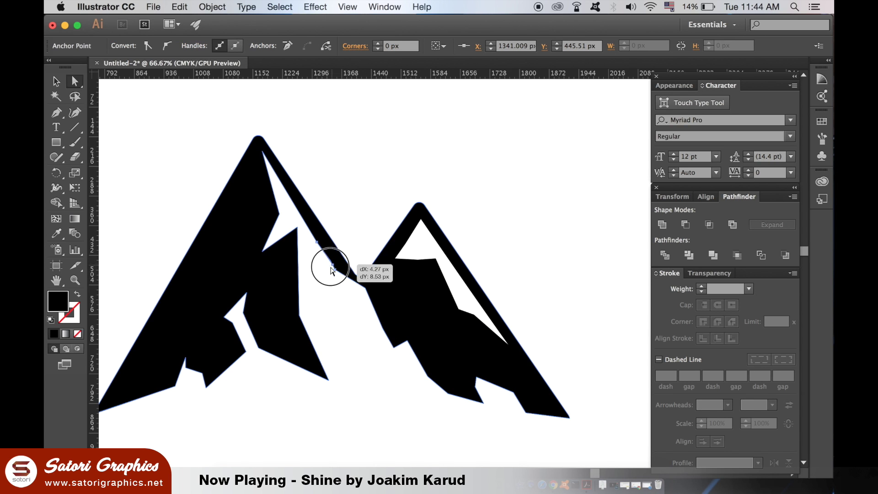
{"action": "left_click", "coordinate": [391, 206]}
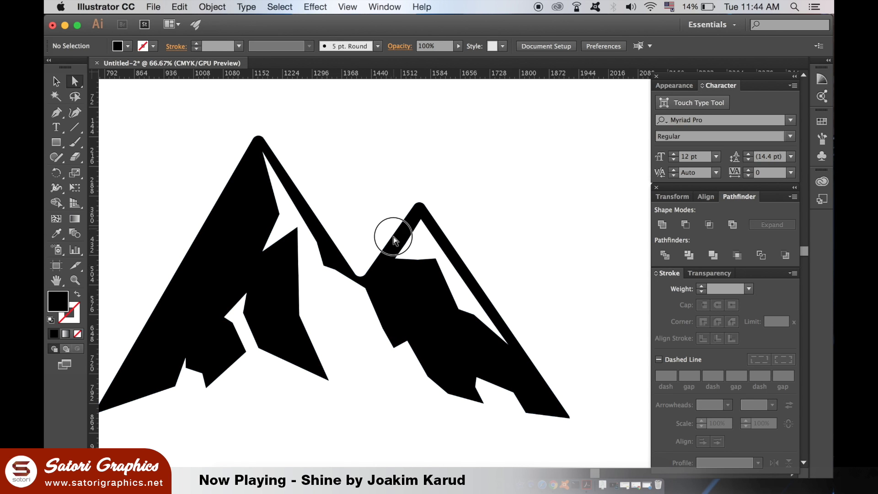
{"action": "scroll", "coordinate": [397, 254], "scroll_direction": "down", "scroll_amount": 3}
{"action": "scroll", "coordinate": [396, 254], "scroll_direction": "left", "scroll_amount": 1}
{"action": "left_click_drag", "start_coordinate": [382, 253], "coordinate": [385, 260]}
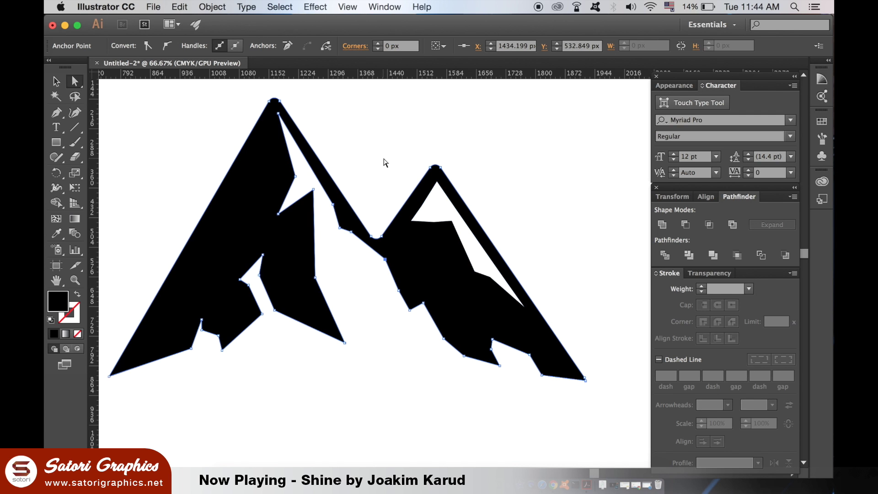
{"action": "left_click", "coordinate": [391, 164]}
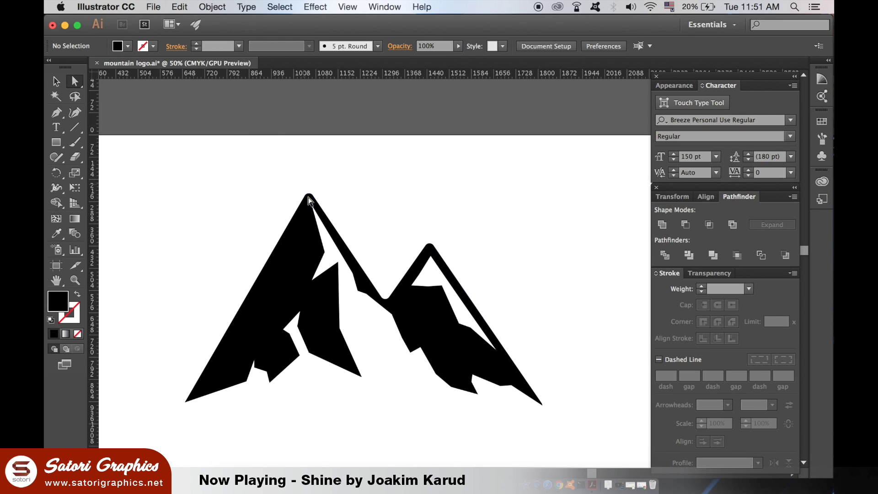
Round the mountain's sharp corners to about a 4 px radius.
{"action": "left_click", "coordinate": [323, 242]}
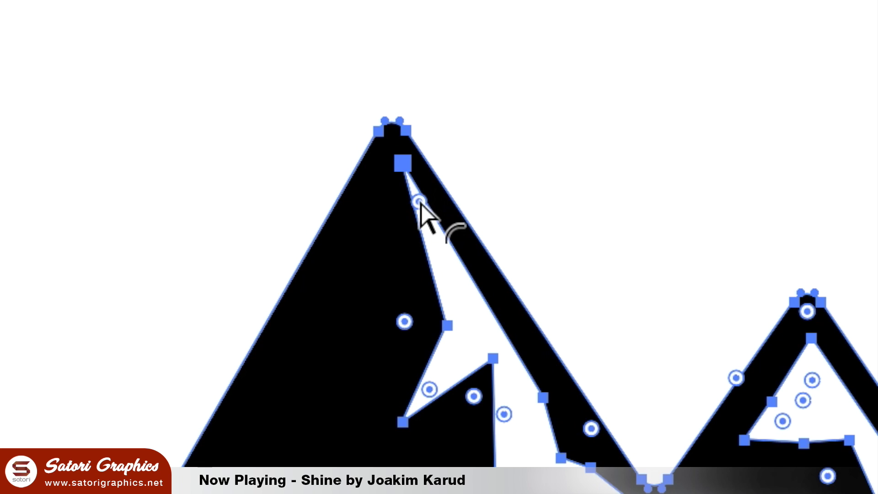
{"action": "left_click_drag", "start_coordinate": [316, 218], "coordinate": [323, 229]}
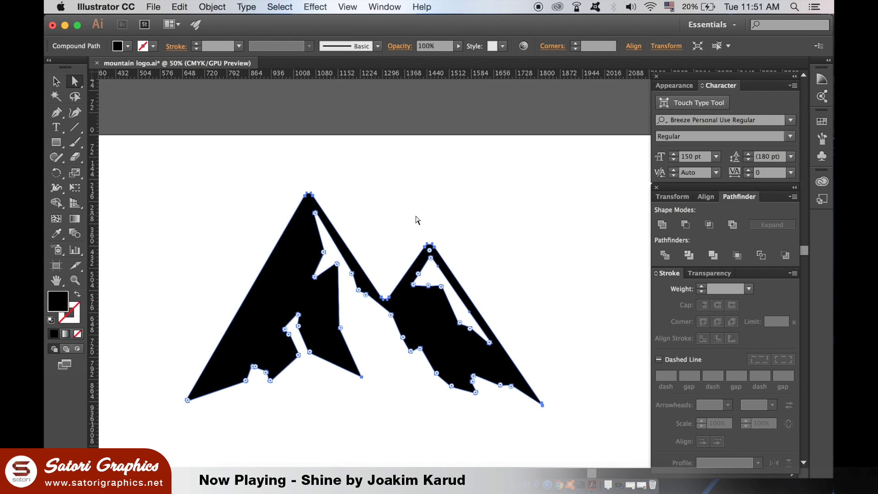
{"action": "left_click", "coordinate": [415, 220]}
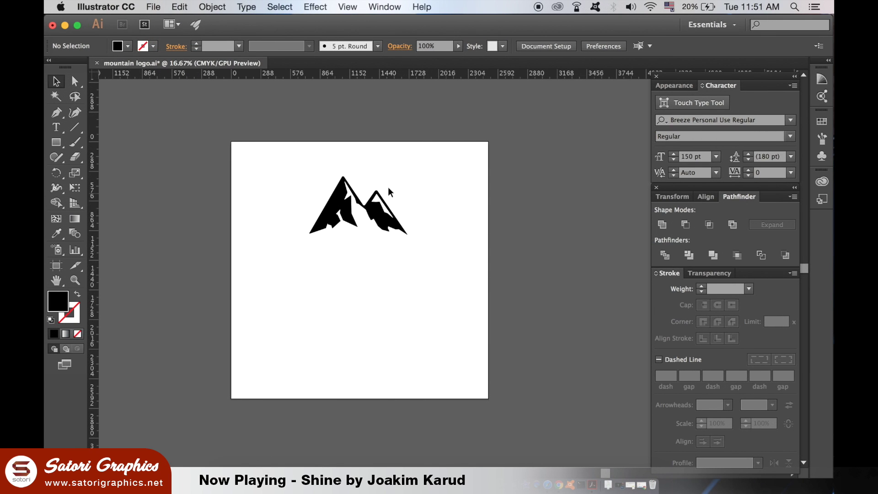
Add the 'Tranquility' text below the mountains, enlarged and positioned.
{"action": "left_click", "coordinate": [56, 128]}
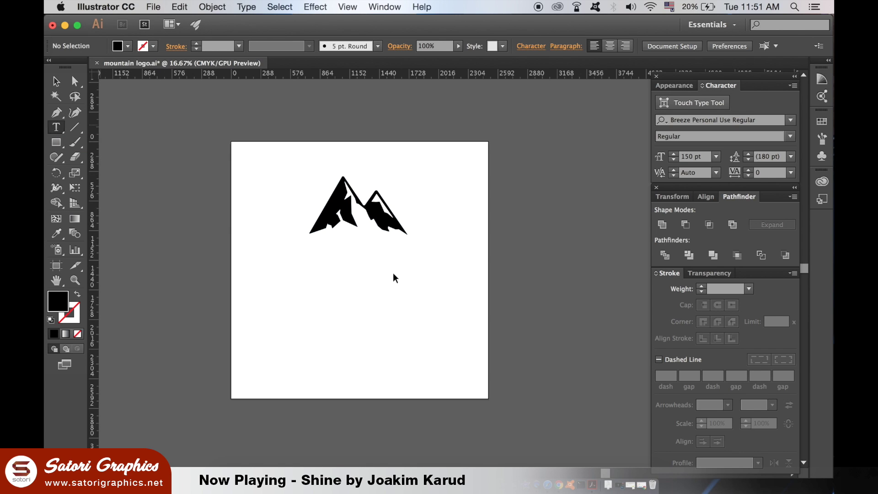
{"action": "left_click", "coordinate": [358, 288]}
{"action": "type", "text": "Tranquility"}
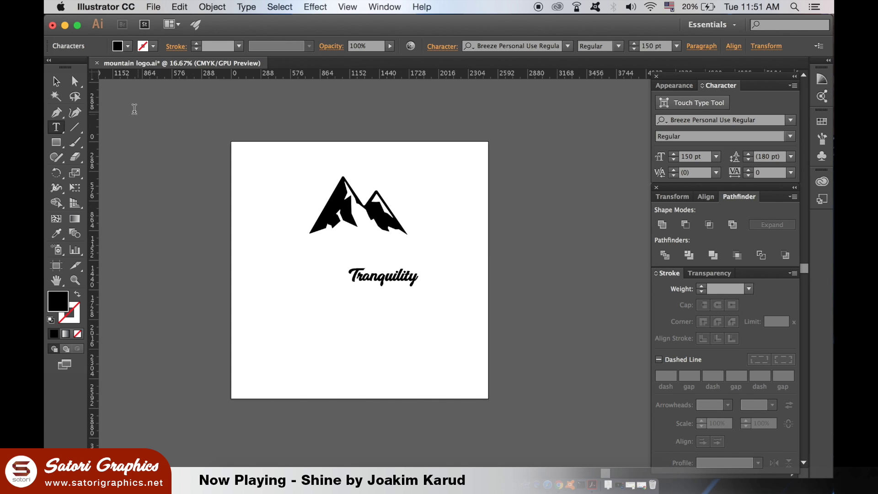
{"action": "left_click", "coordinate": [56, 81]}
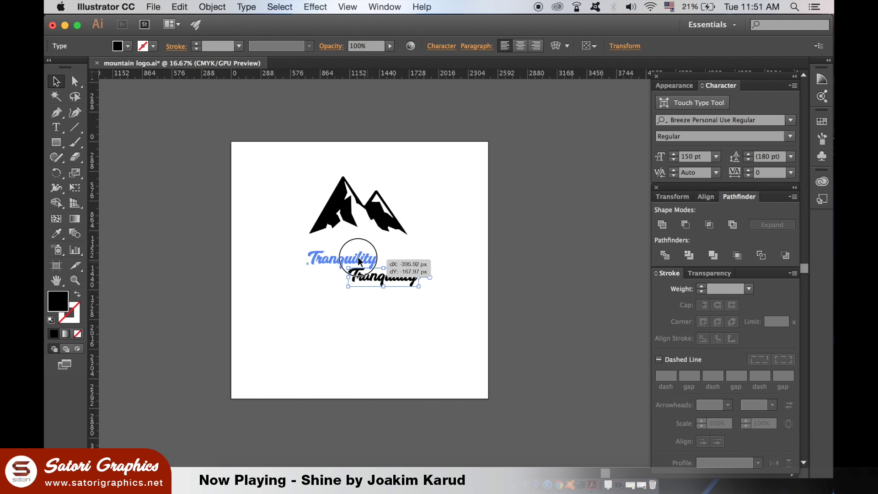
{"action": "mouse_move", "coordinate": [404, 279]}
{"action": "left_mouse_down"}
{"action": "mouse_move", "coordinate": [344, 255]}
{"action": "mouse_move", "coordinate": [400, 288]}
{"action": "mouse_move", "coordinate": [454, 304]}
{"action": "left_mouse_up"}
{"action": "left_click_drag", "start_coordinate": [413, 265], "coordinate": [403, 275]}
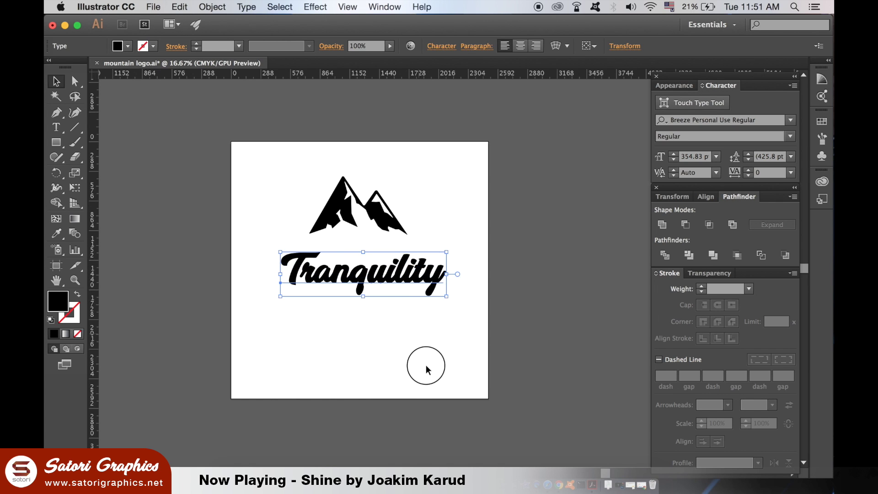
Set the Tranquility text in the Breeze Personal Use Regular font.
{"action": "left_click", "coordinate": [426, 365]}
{"action": "left_click", "coordinate": [409, 288]}
{"action": "left_click", "coordinate": [790, 120]}
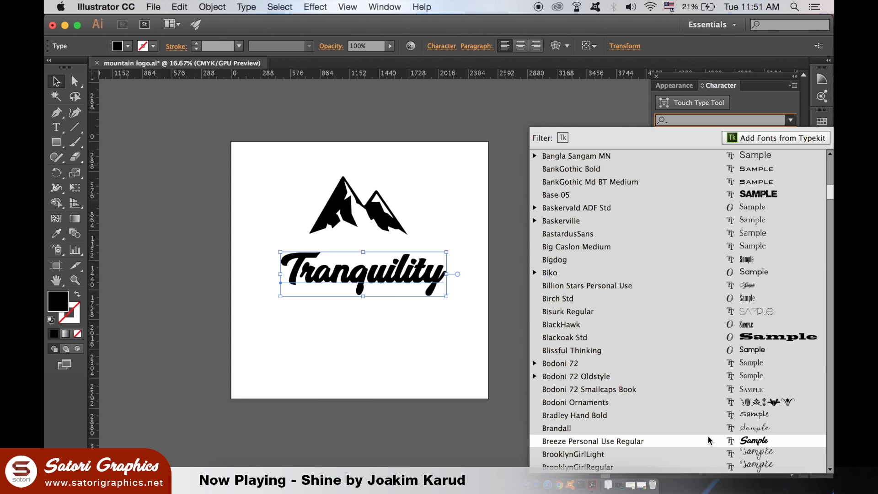
{"action": "left_click", "coordinate": [449, 420]}
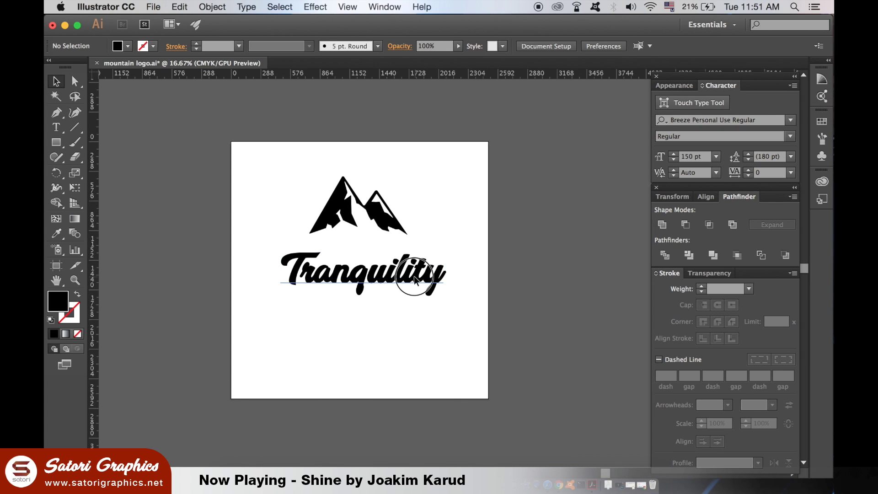
Select the mountain and Tranquility text together and apply Horizontal Align Center from the Align panel.
{"action": "left_click_drag", "start_coordinate": [416, 282], "coordinate": [412, 276]}
{"action": "left_click", "coordinate": [421, 340]}
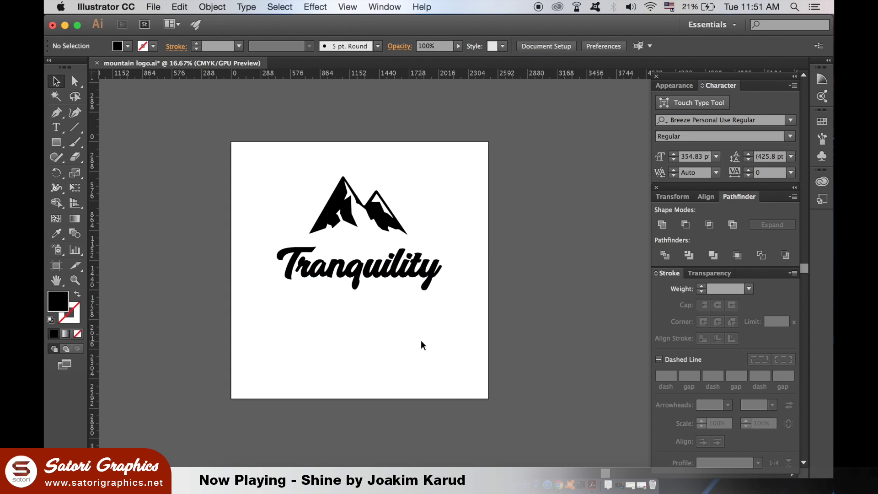
{"action": "left_click", "coordinate": [341, 217]}
{"action": "left_click", "coordinate": [347, 276], "text": "shift"}
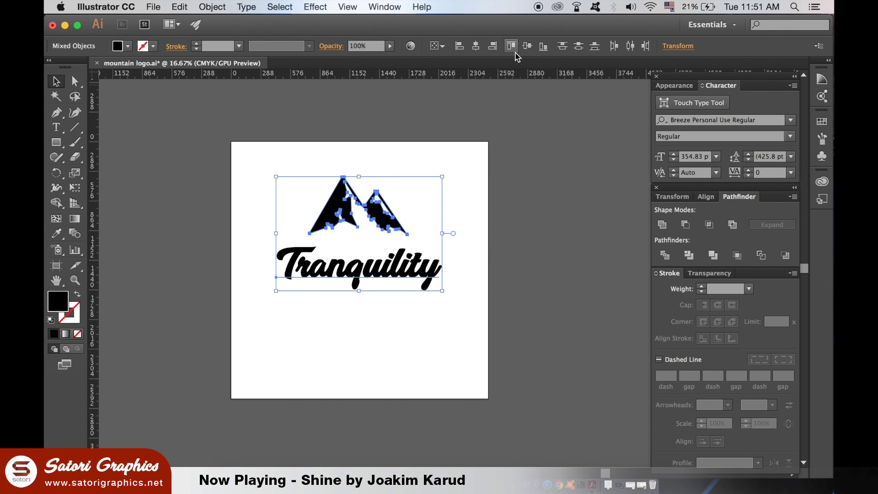
{"action": "left_click", "coordinate": [400, 7]}
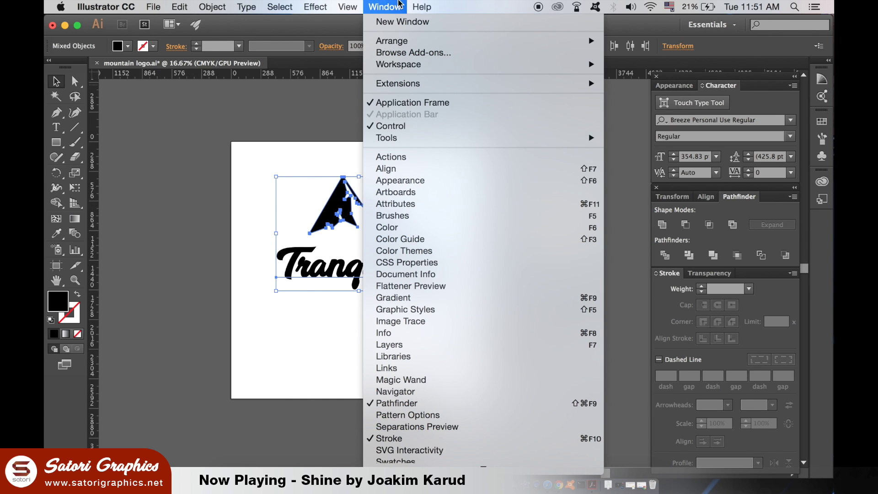
{"action": "left_click", "coordinate": [456, 174]}
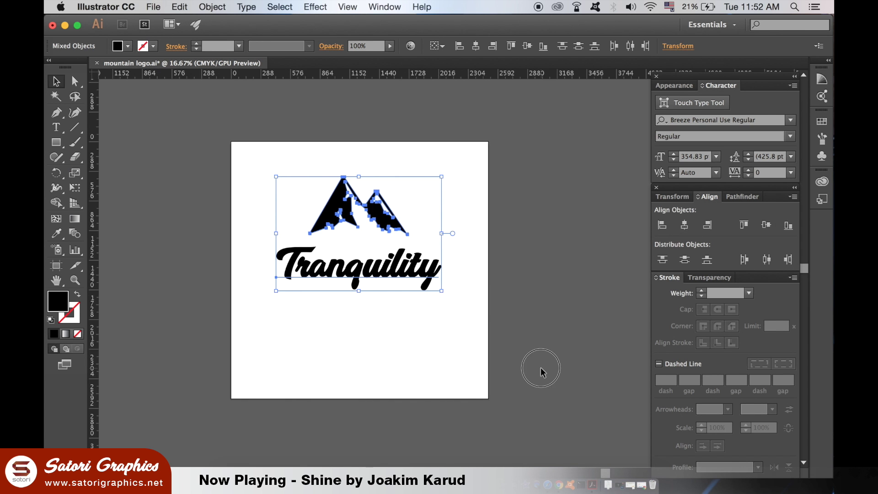
{"action": "left_click", "coordinate": [540, 371]}
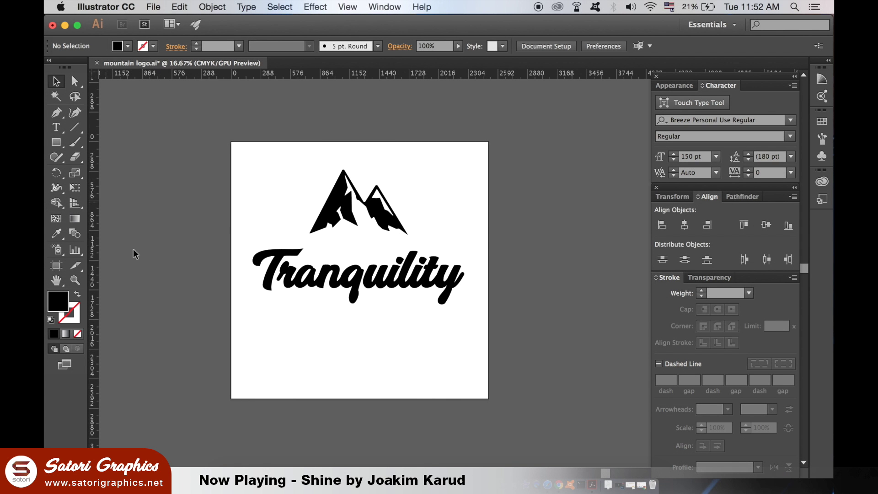
Create a five-pointed star with Radius 1 25 px and Radius 2 50 px.
{"action": "left_click_drag", "start_coordinate": [56, 141], "coordinate": [113, 184]}
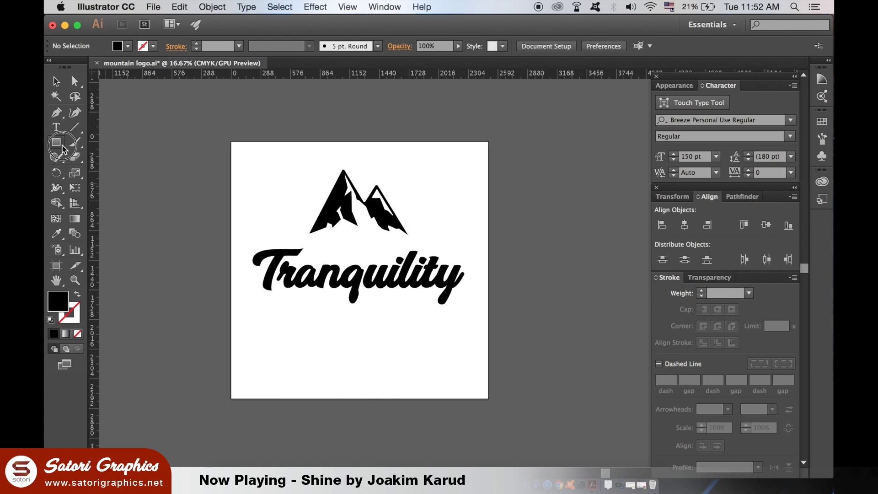
{"action": "key", "text": "Escape"}
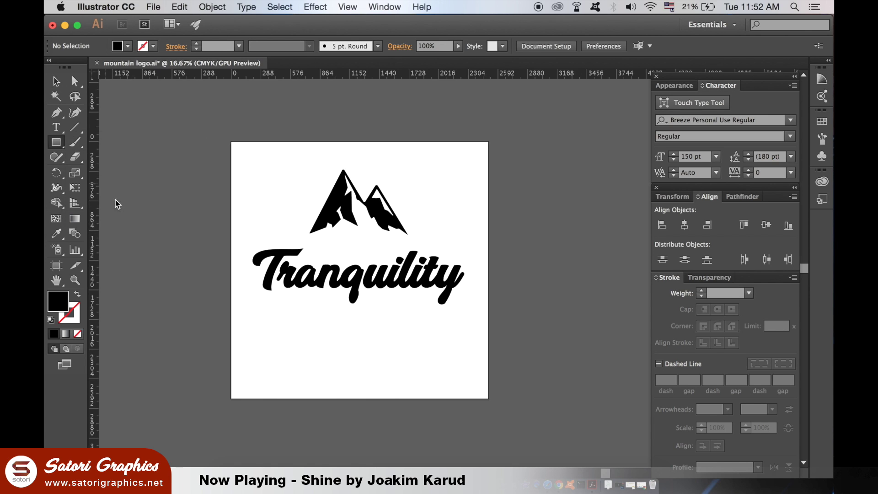
{"action": "left_click", "coordinate": [334, 341]}
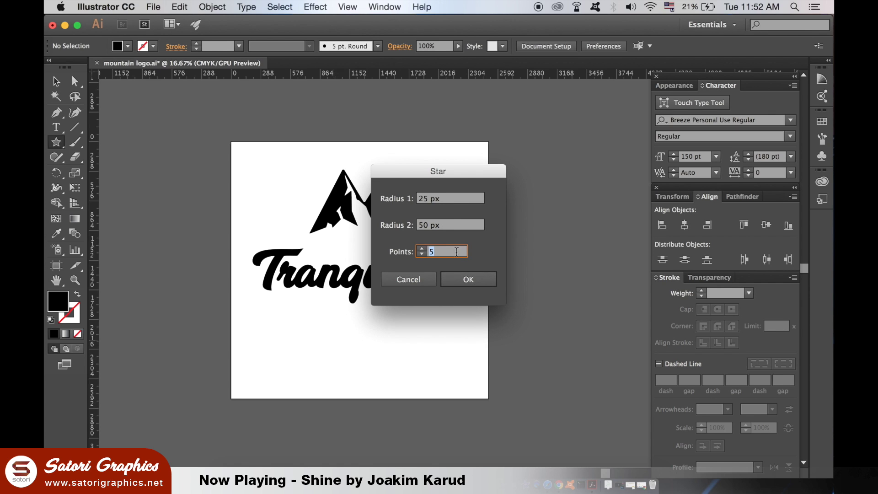
{"action": "left_click", "coordinate": [464, 284]}
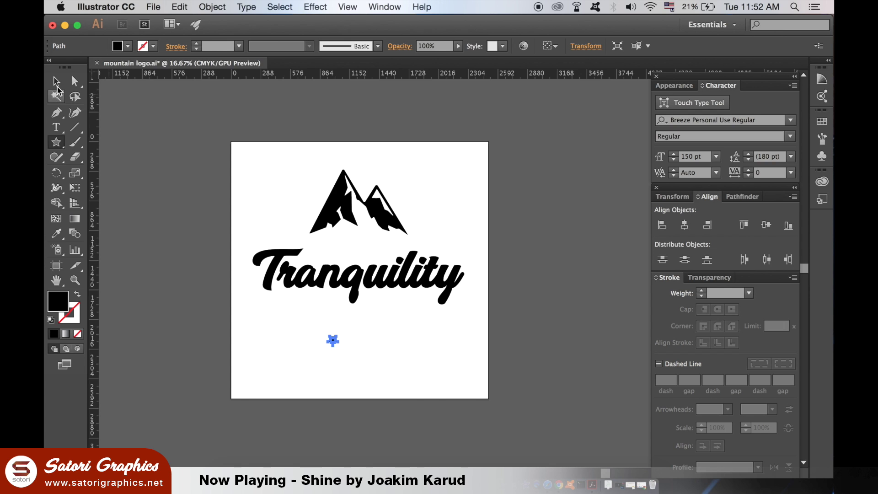
{"action": "left_click", "coordinate": [56, 81]}
{"action": "left_click", "coordinate": [316, 373]}
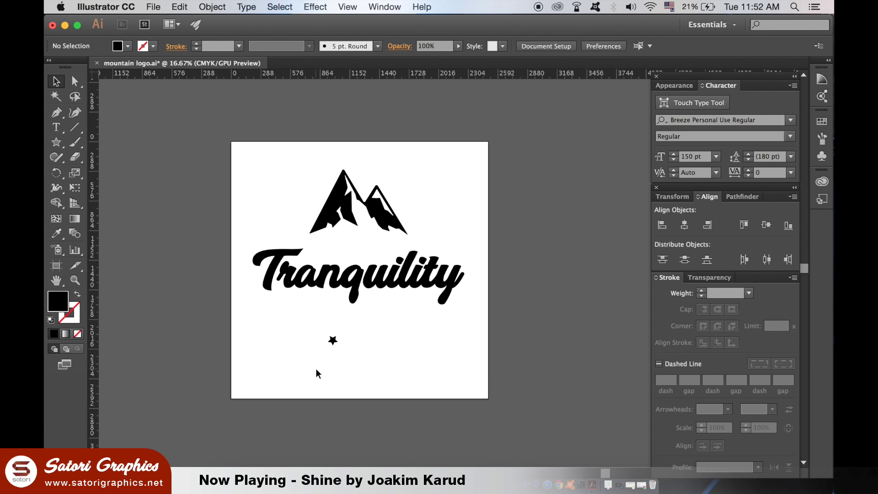
Zoom in on the star and rotate it slightly so it sits upright.
{"action": "key", "text": "ctrl+equal"}
{"action": "key", "text": "ctrl+equal"}
{"action": "left_click_drag", "start_coordinate": [316, 366], "coordinate": [473, 174]}
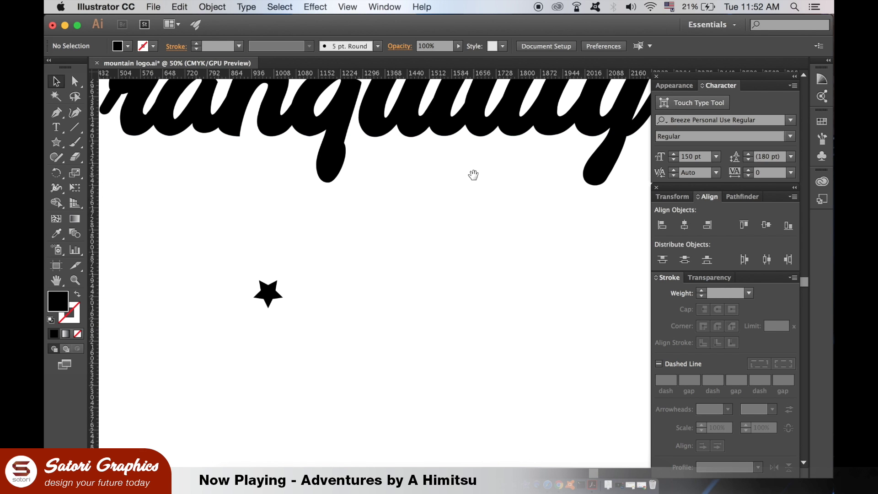
{"action": "left_click", "coordinate": [270, 295]}
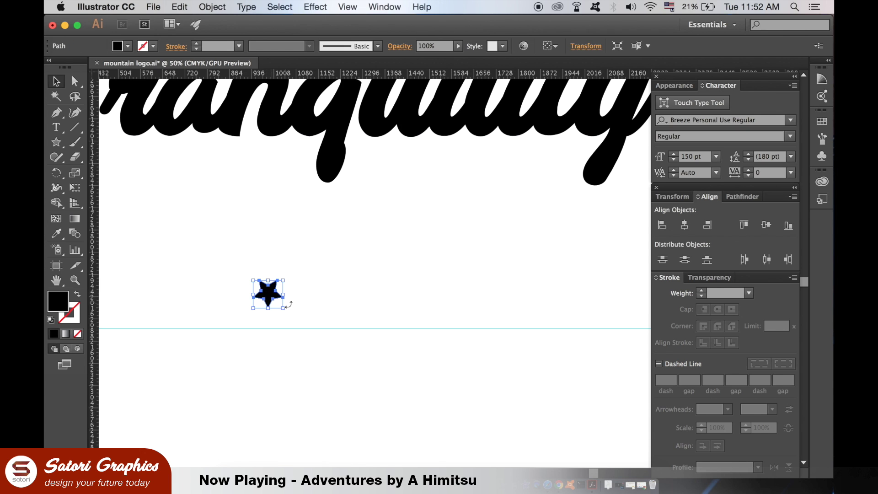
{"action": "left_click", "coordinate": [277, 322]}
{"action": "key", "text": "ctrl+equal"}
{"action": "key", "text": "ctrl+equal"}
{"action": "key", "text": "ctrl+equal"}
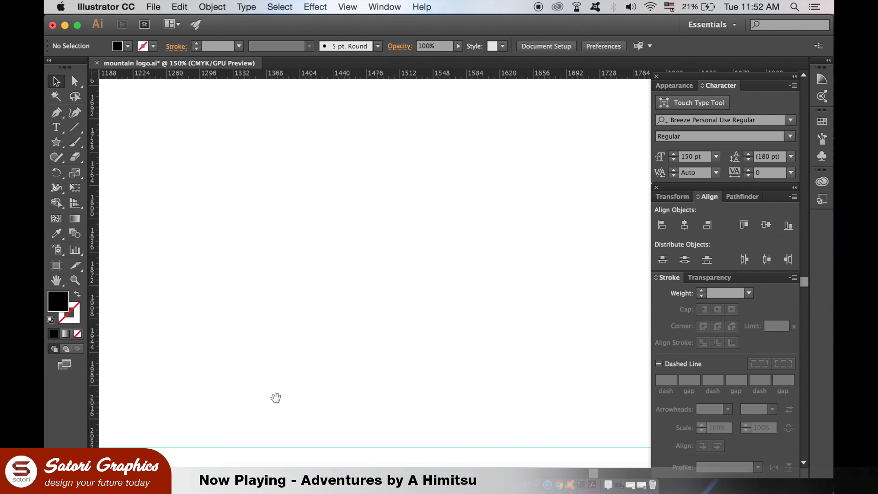
{"action": "mouse_move", "coordinate": [276, 398]}
{"action": "left_mouse_down"}
{"action": "mouse_move", "coordinate": [331, 247]}
{"action": "mouse_move", "coordinate": [446, 268]}
{"action": "left_mouse_up"}
{"action": "key", "text": "ctrl+equal"}
{"action": "key", "text": "ctrl+equal"}
{"action": "key", "text": "ctrl+a"}
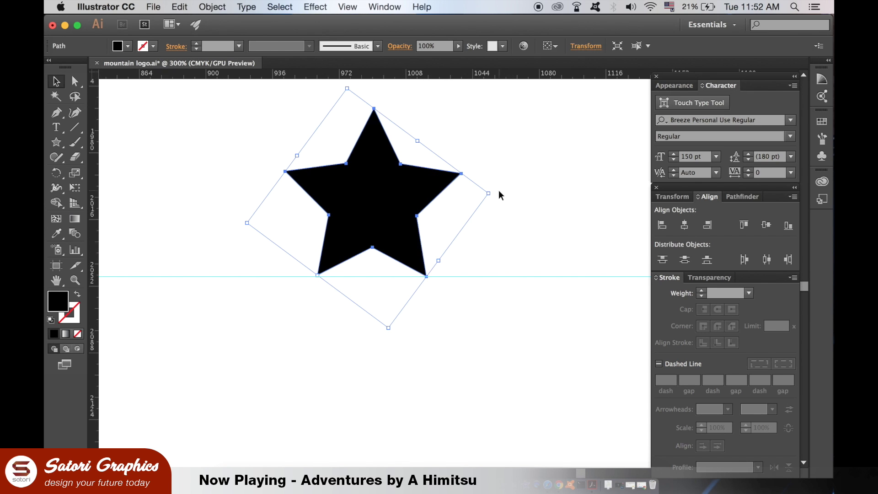
{"action": "left_click_drag", "start_coordinate": [494, 195], "coordinate": [492, 194]}
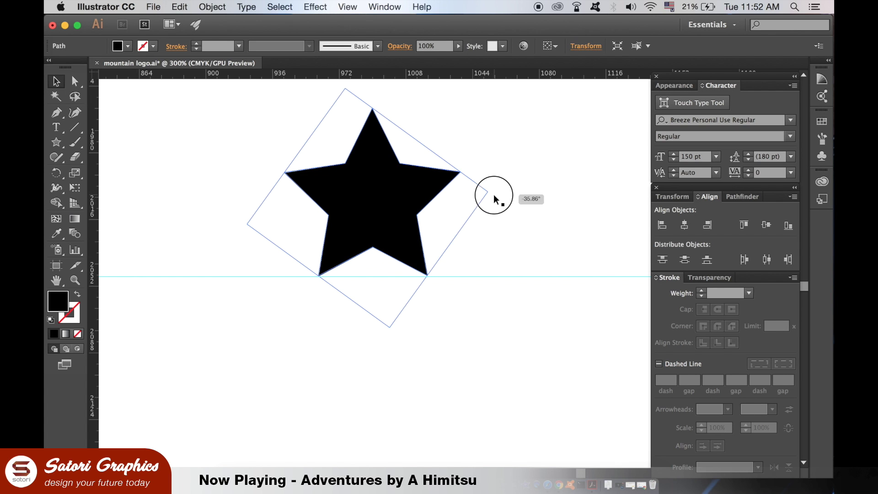
{"action": "left_click", "coordinate": [480, 303]}
{"action": "key", "text": "ctrl+minus"}
{"action": "key", "text": "ctrl+minus"}
{"action": "key", "text": "ctrl+minus"}
{"action": "key", "text": "ctrl+minus"}
{"action": "key", "text": "ctrl+minus"}
{"action": "key", "text": "ctrl+minus"}
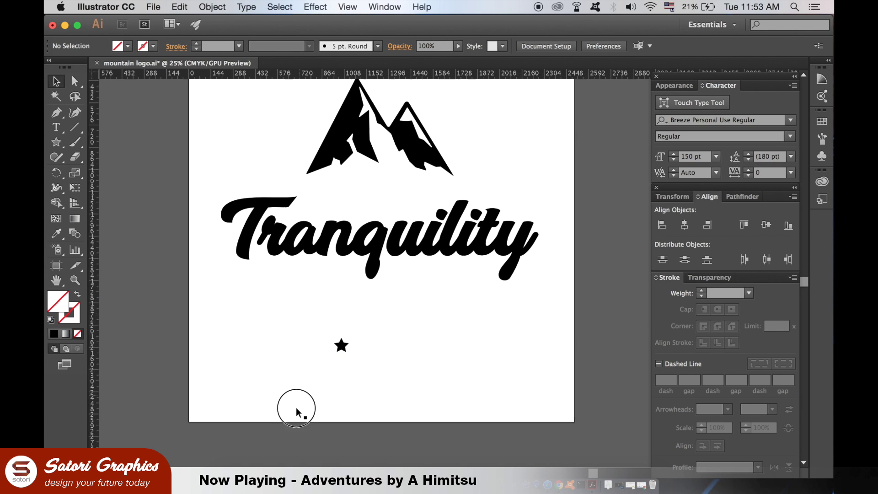
{"action": "scroll", "coordinate": [295, 407], "scroll_direction": "up", "scroll_amount": 1}
Duplicate the star into a horizontal row of five stars.
{"action": "left_click", "coordinate": [337, 363]}
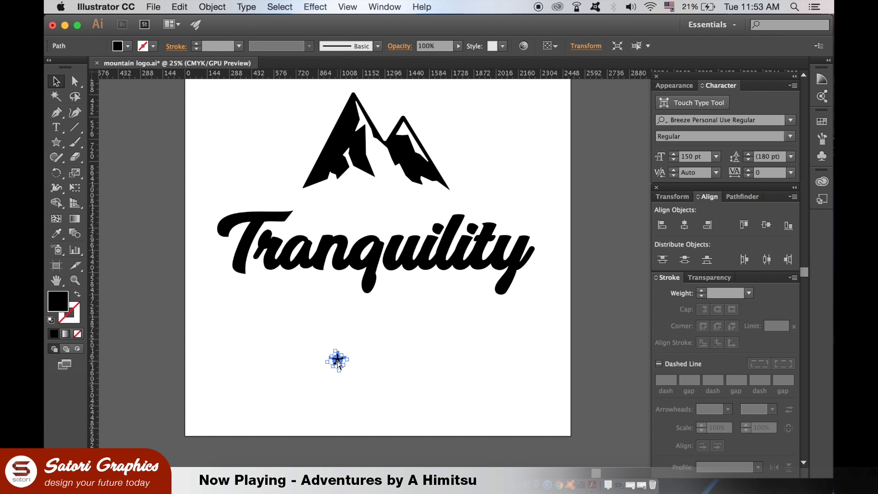
{"action": "key", "text": "super+equal"}
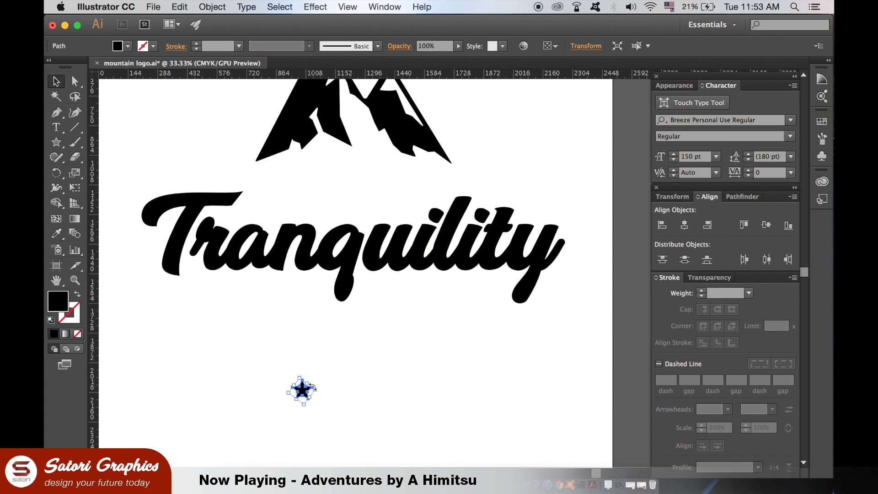
{"action": "left_click_drag", "start_coordinate": [306, 396], "coordinate": [333, 396]}
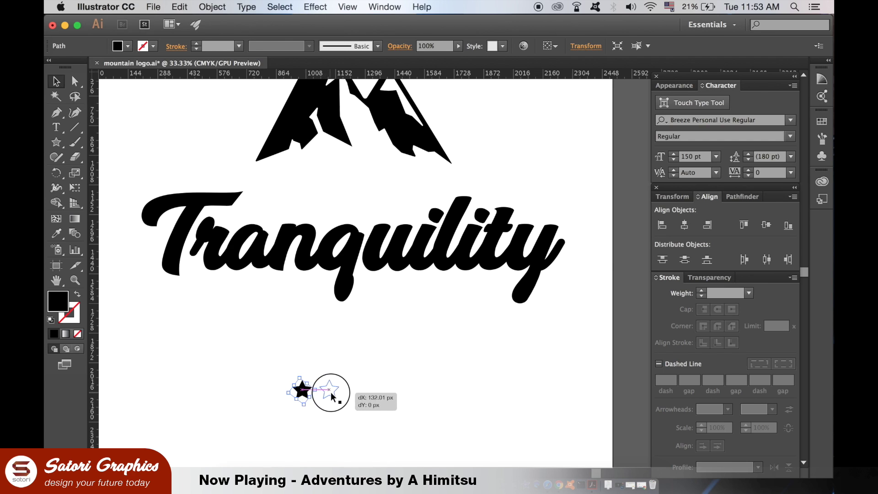
{"action": "mouse_move", "coordinate": [294, 359]}
{"action": "left_mouse_down"}
{"action": "mouse_move", "coordinate": [343, 401]}
{"action": "mouse_move", "coordinate": [357, 390]}
{"action": "left_mouse_up"}
{"action": "left_click", "coordinate": [302, 392]}
{"action": "left_click", "coordinate": [387, 339]}
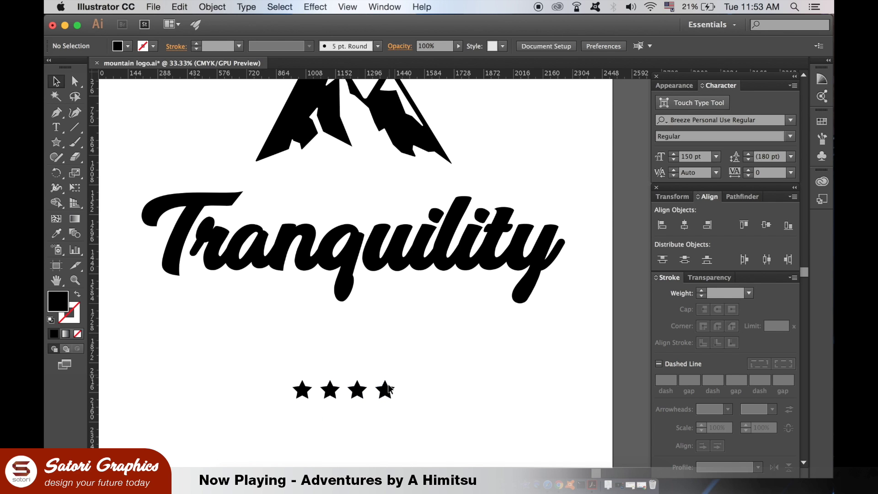
{"action": "left_click", "coordinate": [385, 389]}
{"action": "left_click_drag", "start_coordinate": [386, 391], "coordinate": [413, 391]}
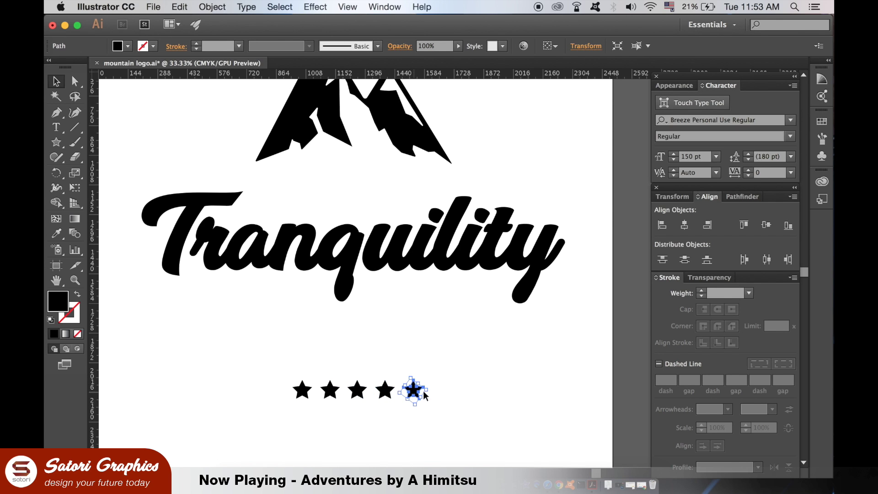
{"action": "left_click", "coordinate": [287, 302]}
Distribute the five stars evenly by centre, move them under the mountains, and group them.
{"action": "left_click_drag", "start_coordinate": [240, 359], "coordinate": [450, 414]}
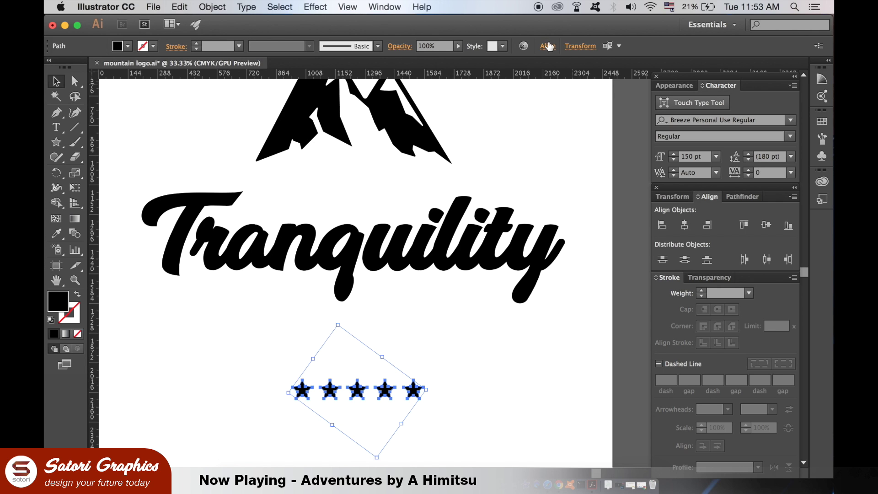
{"action": "left_click", "coordinate": [548, 45]}
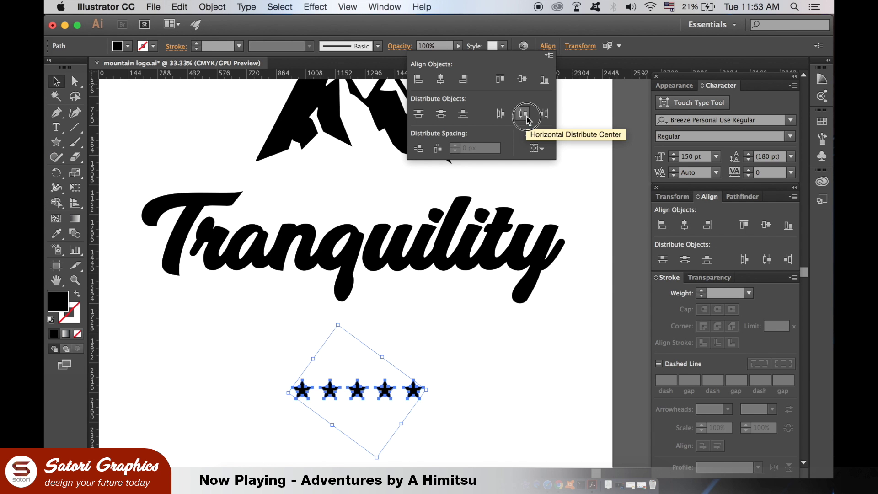
{"action": "left_click", "coordinate": [526, 119]}
{"action": "left_click", "coordinate": [511, 391]}
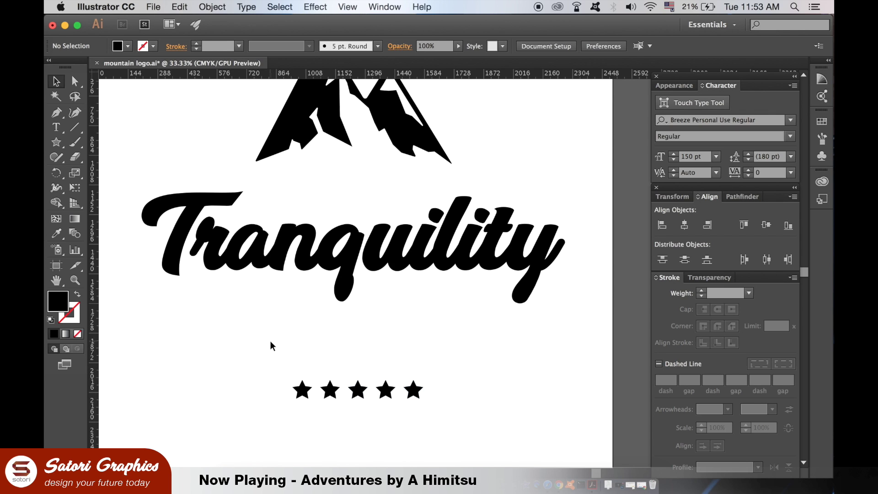
{"action": "mouse_move", "coordinate": [267, 346]}
{"action": "left_mouse_down"}
{"action": "mouse_move", "coordinate": [460, 403]}
{"action": "mouse_move", "coordinate": [401, 389]}
{"action": "mouse_move", "coordinate": [378, 395]}
{"action": "mouse_move", "coordinate": [393, 178]}
{"action": "left_mouse_up"}
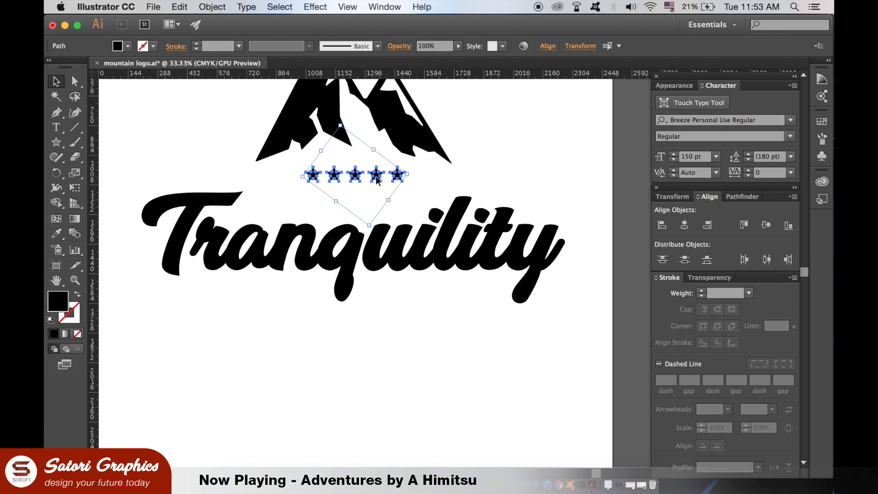
{"action": "key", "text": "ctrl+g"}
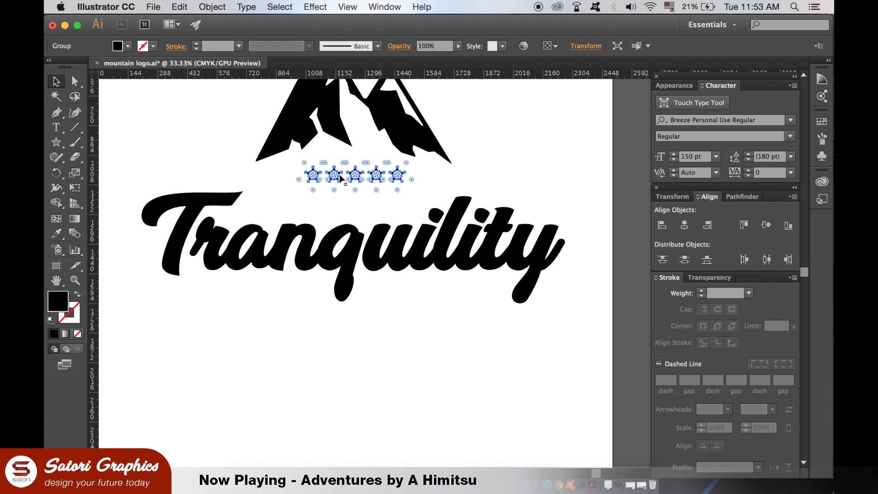
{"action": "key", "text": "ctrl+minus"}
{"action": "left_click", "coordinate": [500, 158]}
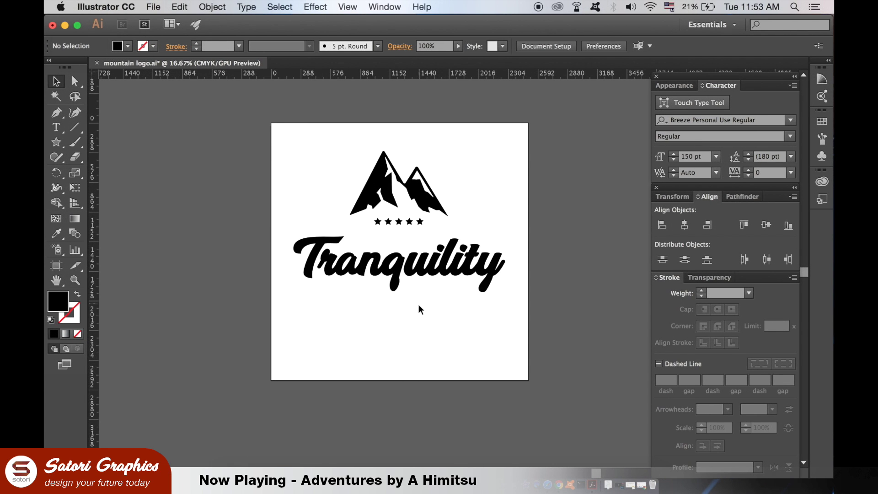
Draw a horizontal stroked line below Tranquility with the Pen tool.
{"action": "left_click", "coordinate": [57, 112]}
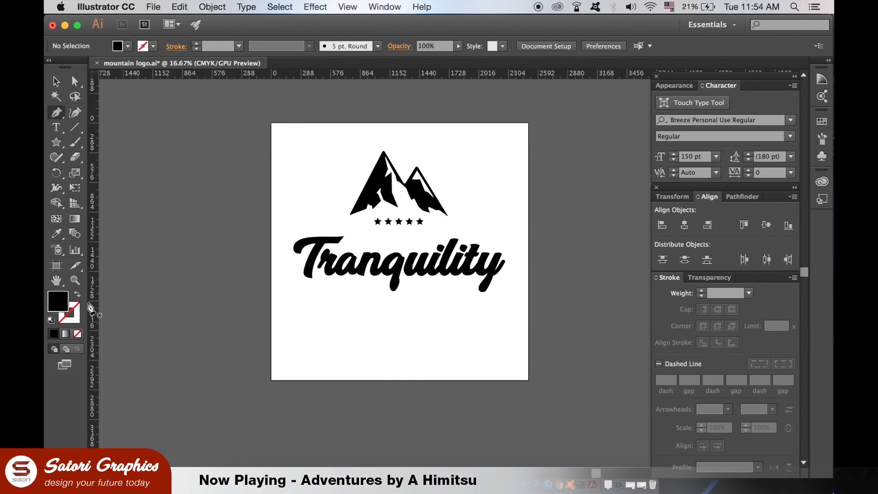
{"action": "left_click", "coordinate": [79, 294]}
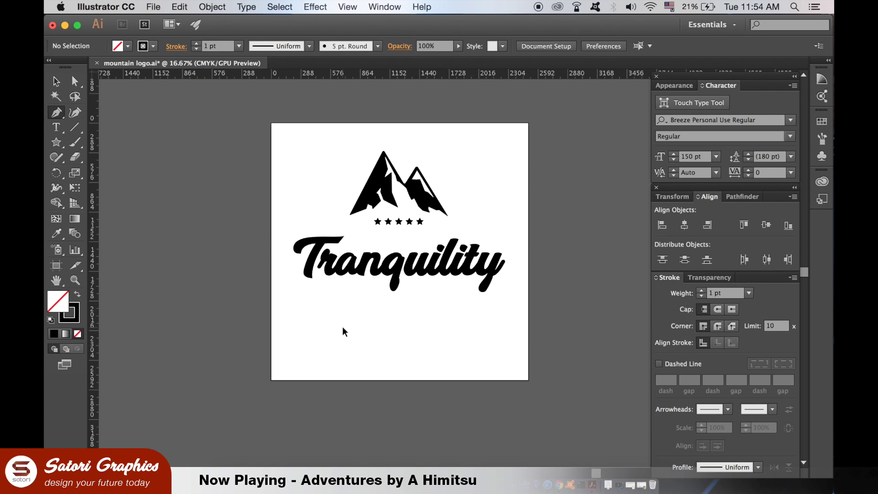
{"action": "key", "text": "ctrl+equal"}
{"action": "key", "text": "ctrl+equal"}
{"action": "left_click", "coordinate": [240, 371]}
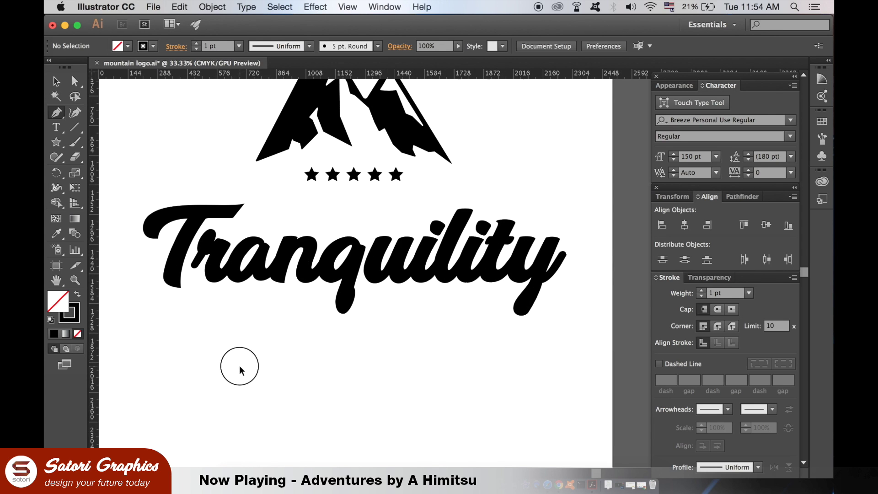
{"action": "left_click", "coordinate": [440, 366]}
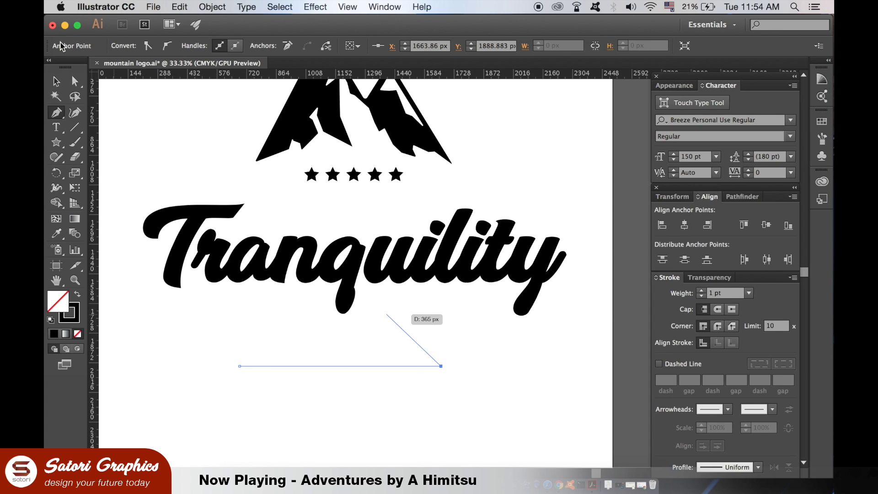
{"action": "left_click", "coordinate": [59, 82]}
{"action": "left_click", "coordinate": [302, 355]}
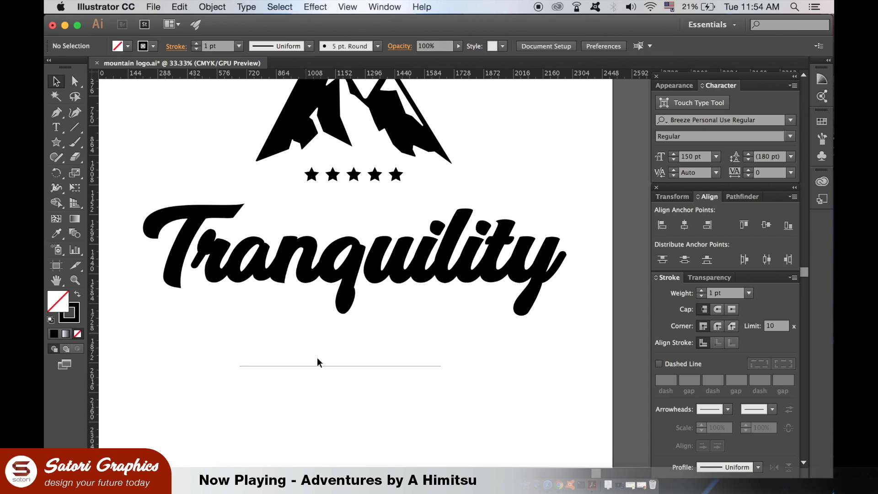
{"action": "left_click", "coordinate": [319, 366]}
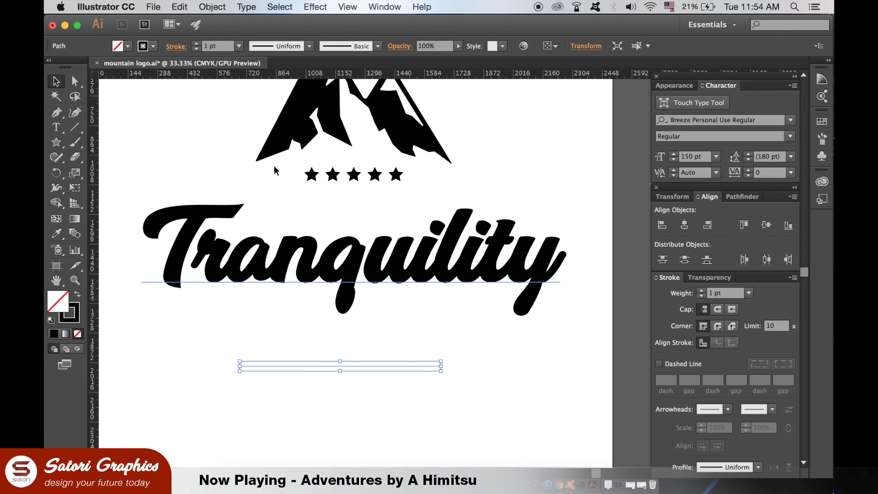
Set the line's stroke weight to 8 pt.
{"action": "left_click", "coordinate": [196, 43]}
{"action": "left_click", "coordinate": [196, 43]}
{"action": "left_click", "coordinate": [196, 43]}
{"action": "left_click", "coordinate": [371, 336]}
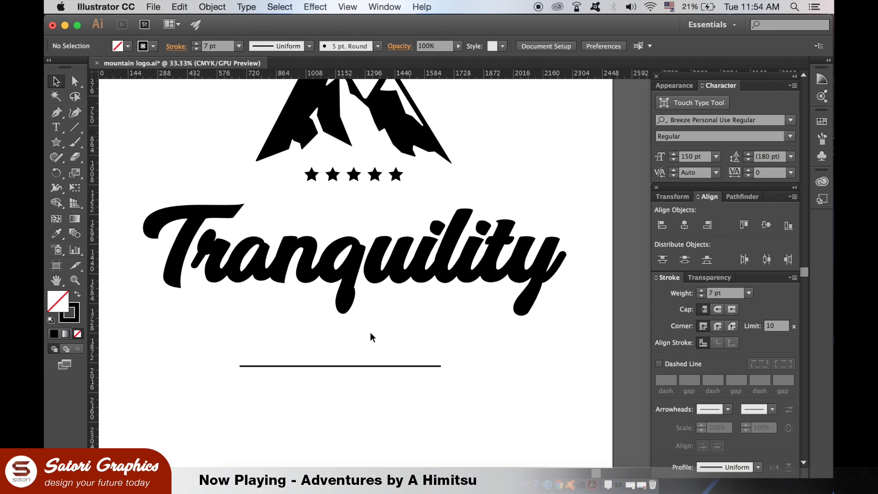
{"action": "left_click", "coordinate": [428, 366]}
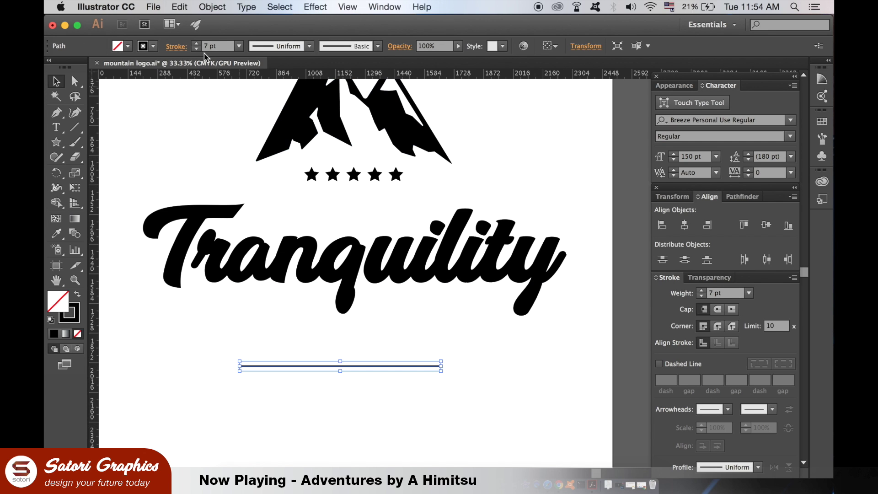
{"action": "left_click", "coordinate": [197, 43]}
Give the 8 pt line rounded caps.
{"action": "left_click", "coordinate": [555, 375]}
{"action": "key", "text": "super+equal"}
{"action": "key", "text": "super+equal"}
{"action": "key", "text": "super+equal"}
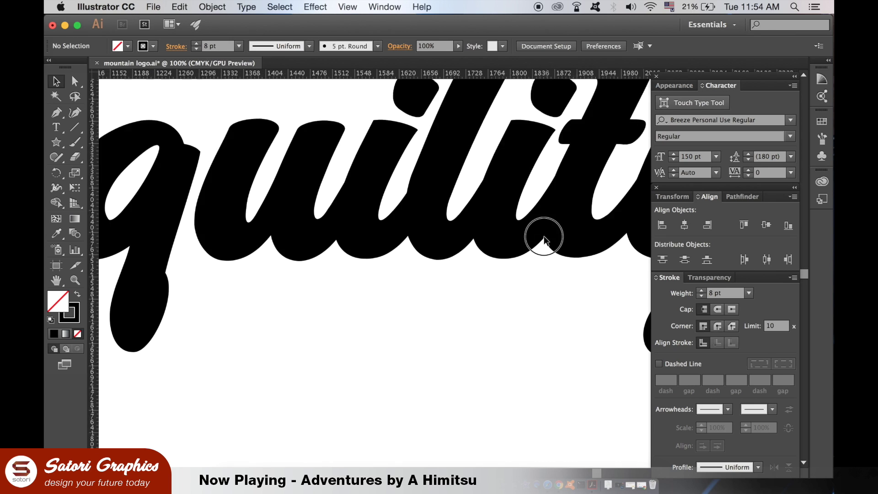
{"action": "left_click_drag", "start_coordinate": [545, 235], "coordinate": [507, 223]}
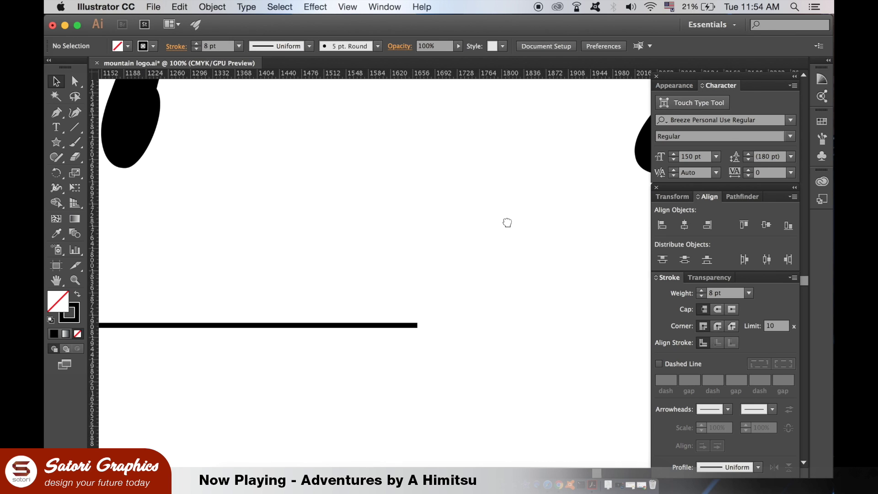
{"action": "left_click", "coordinate": [395, 326]}
{"action": "left_click", "coordinate": [719, 310]}
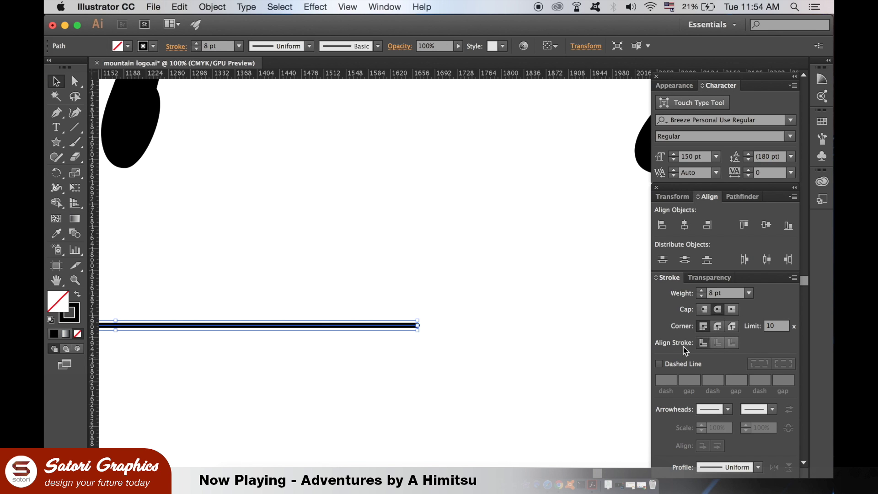
{"action": "left_click", "coordinate": [587, 369]}
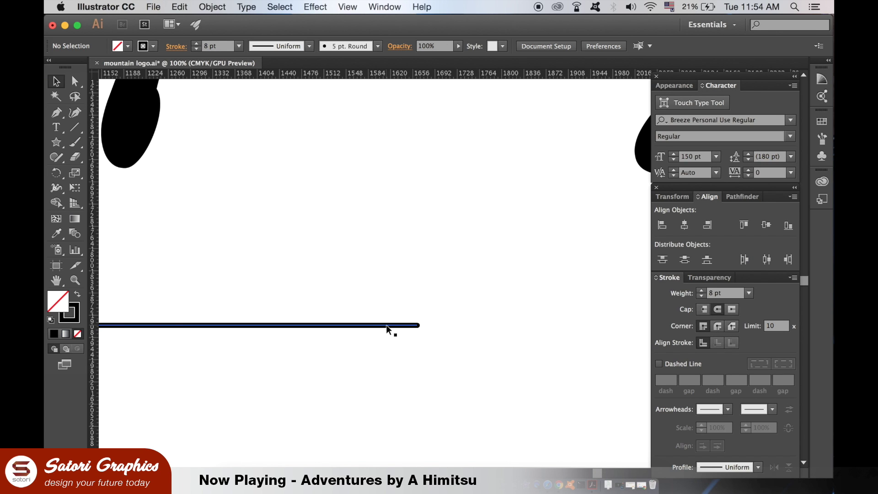
{"action": "key", "text": "ctrl+minus"}
{"action": "key", "text": "ctrl+plus"}
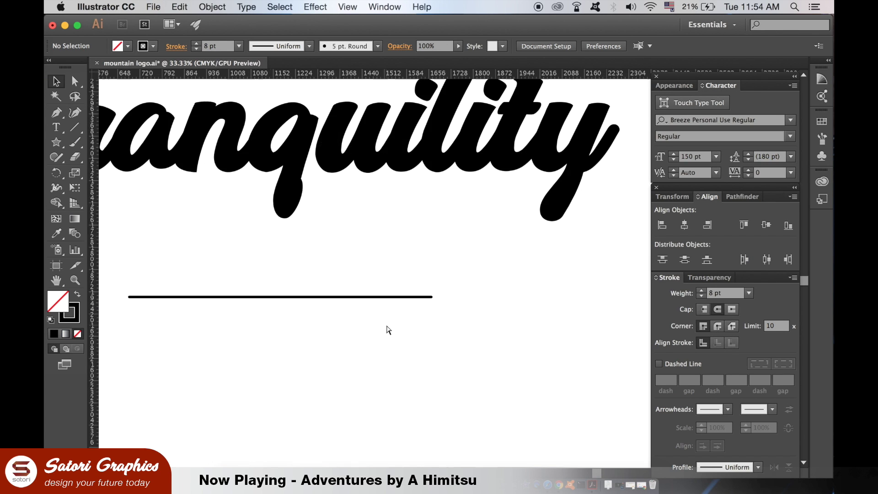
{"action": "key", "text": "ctrl+plus"}
{"action": "key", "text": "ctrl+plus"}
{"action": "left_click_drag", "start_coordinate": [370, 303], "coordinate": [237, 173]}
{"action": "key", "text": "p"}
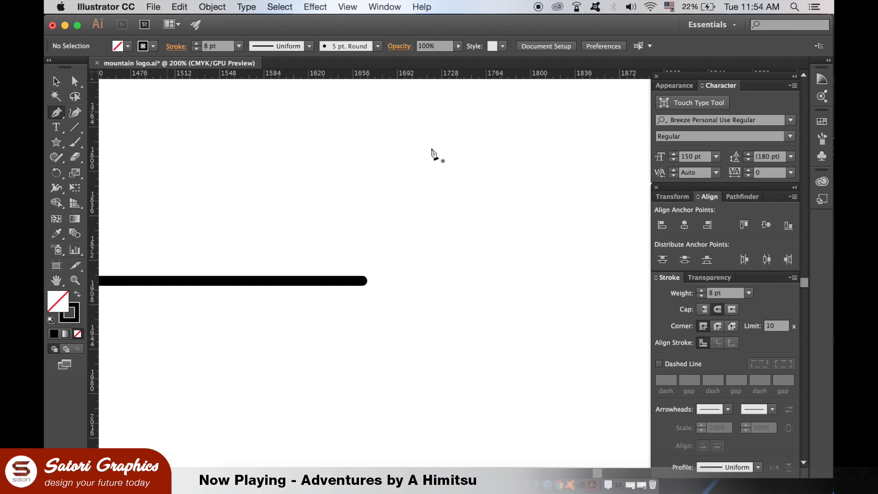
Draw a diagonal stroke and move it onto the line's right end.
{"action": "left_click", "coordinate": [374, 163]}
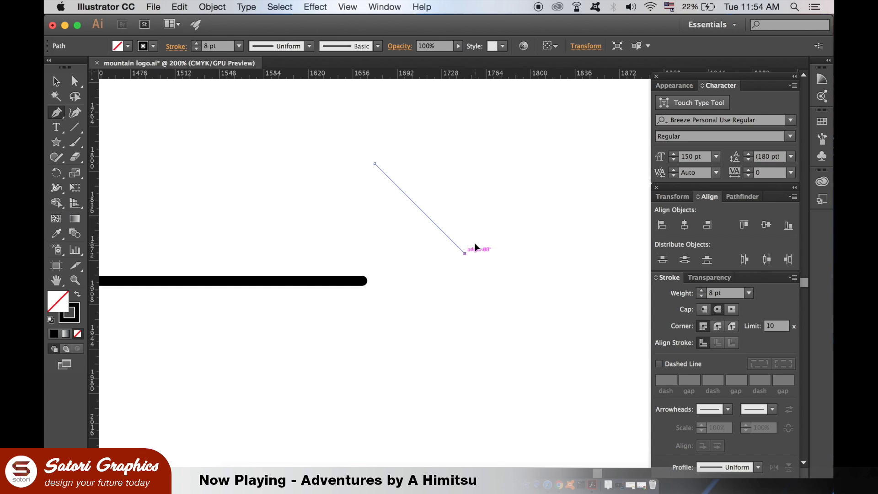
{"action": "left_click", "coordinate": [466, 254]}
{"action": "key", "text": "v"}
{"action": "left_click_drag", "start_coordinate": [443, 223], "coordinate": [335, 251]}
{"action": "left_click", "coordinate": [559, 304]}
{"action": "scroll", "coordinate": [431, 274], "scroll_direction": "up", "scroll_amount": 2, "text": "alt"}
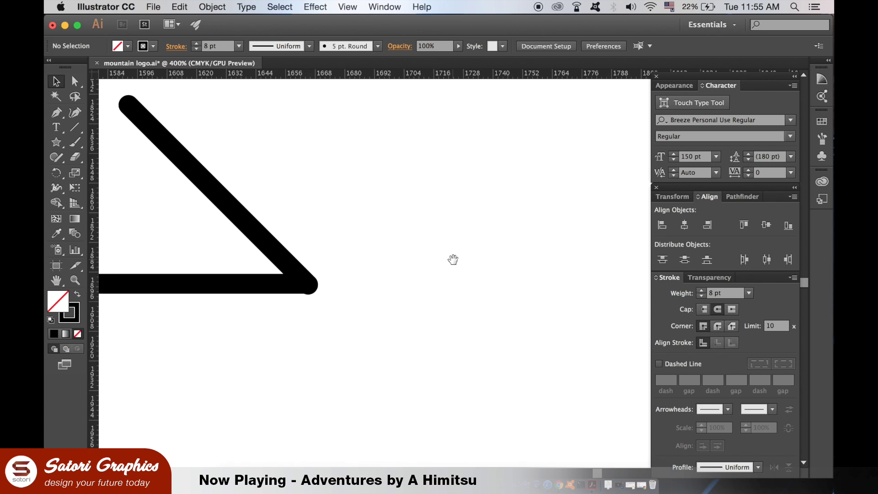
Copy the diagonal stroke, reflect it vertically, and place it as the arrowhead's lower half.
{"action": "left_click", "coordinate": [275, 251]}
{"action": "left_click", "coordinate": [251, 258]}
{"action": "left_click_drag", "start_coordinate": [265, 245], "coordinate": [421, 304]}
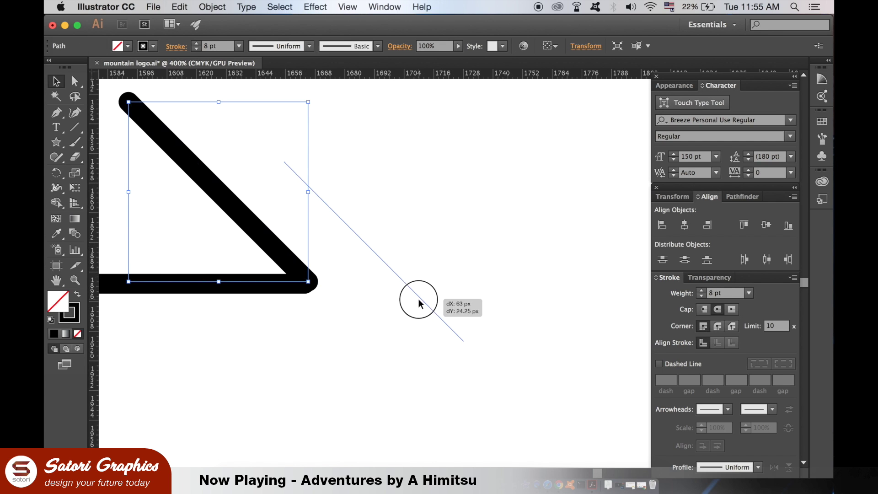
{"action": "left_click", "coordinate": [206, 6]}
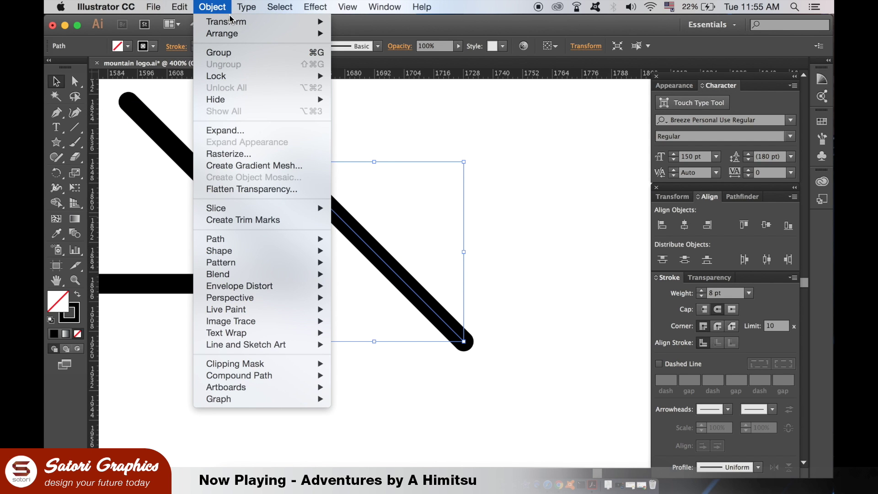
{"action": "mouse_move", "coordinate": [226, 22]}
{"action": "left_click", "coordinate": [388, 66]}
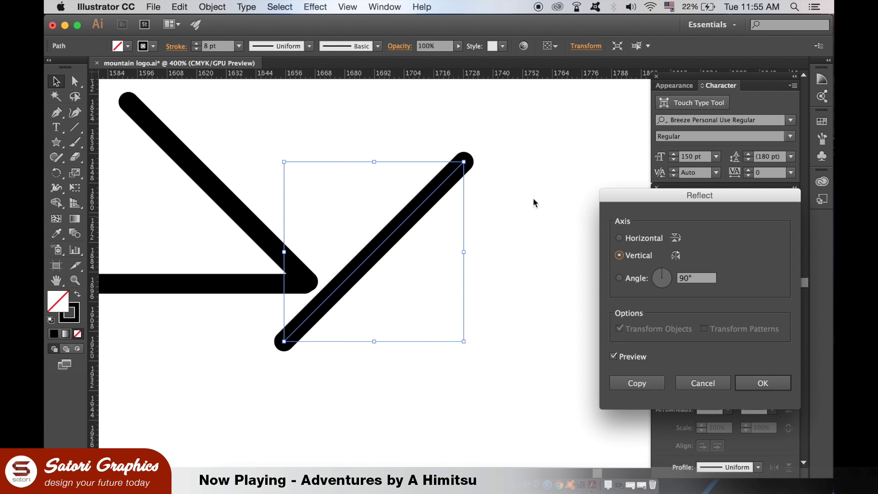
{"action": "left_click", "coordinate": [763, 382]}
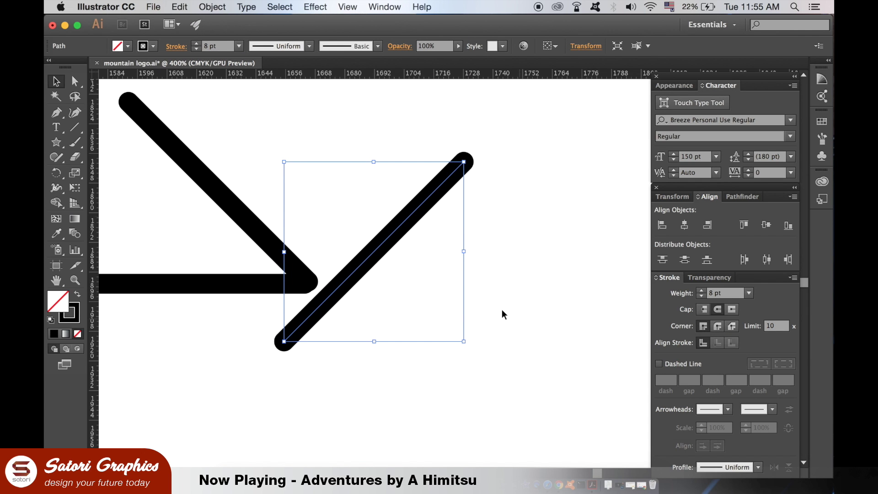
{"action": "scroll", "coordinate": [502, 314], "scroll_direction": "down", "scroll_amount": 2}
{"action": "scroll", "coordinate": [505, 205], "scroll_direction": "left", "scroll_amount": 2}
{"action": "mouse_move", "coordinate": [486, 157]}
{"action": "left_mouse_down"}
{"action": "mouse_move", "coordinate": [349, 289]}
{"action": "mouse_move", "coordinate": [316, 290]}
{"action": "left_mouse_up"}
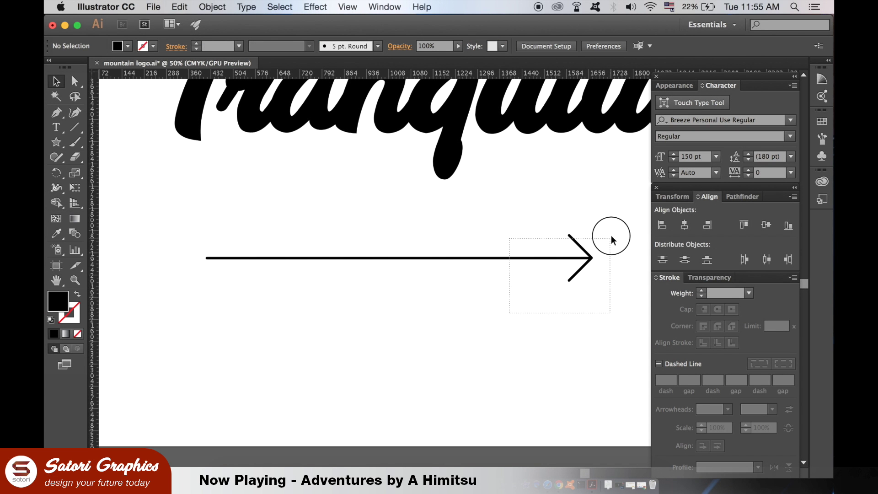
Convert the arrow's strokes to outlines with Outline Stroke and scale the arrow down.
{"action": "left_click_drag", "start_coordinate": [611, 240], "coordinate": [612, 231]}
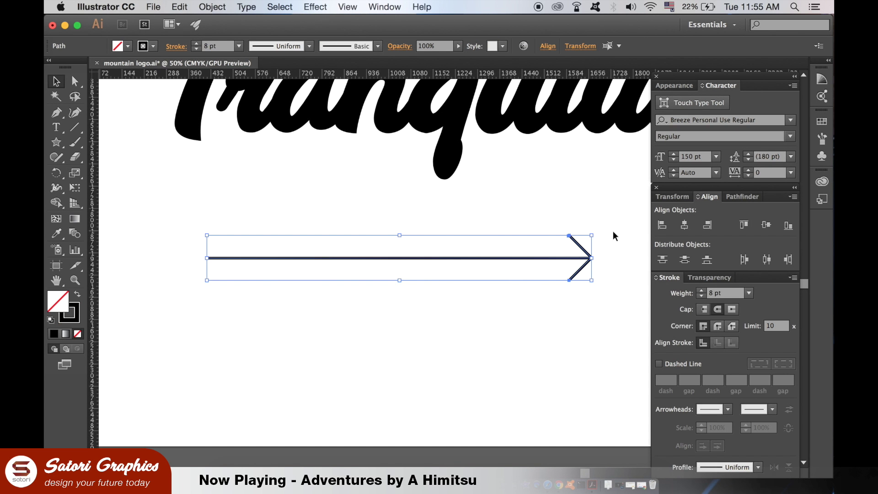
{"action": "left_click", "coordinate": [212, 6]}
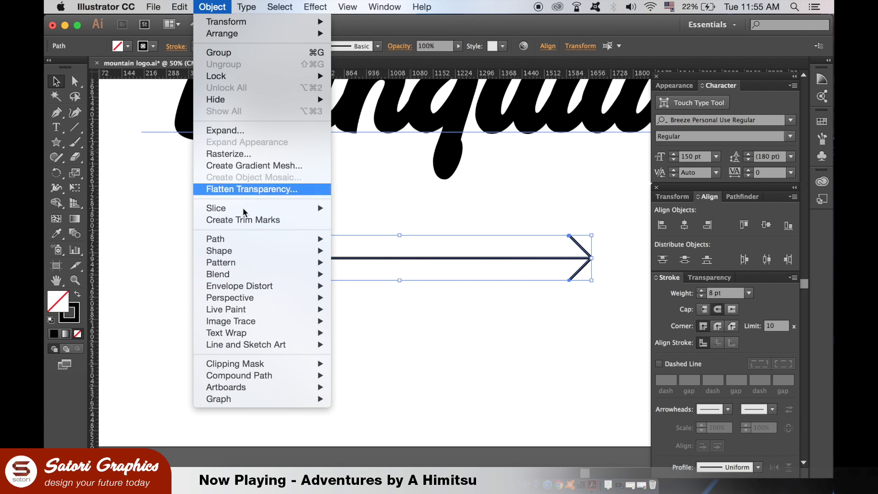
{"action": "mouse_move", "coordinate": [255, 148]}
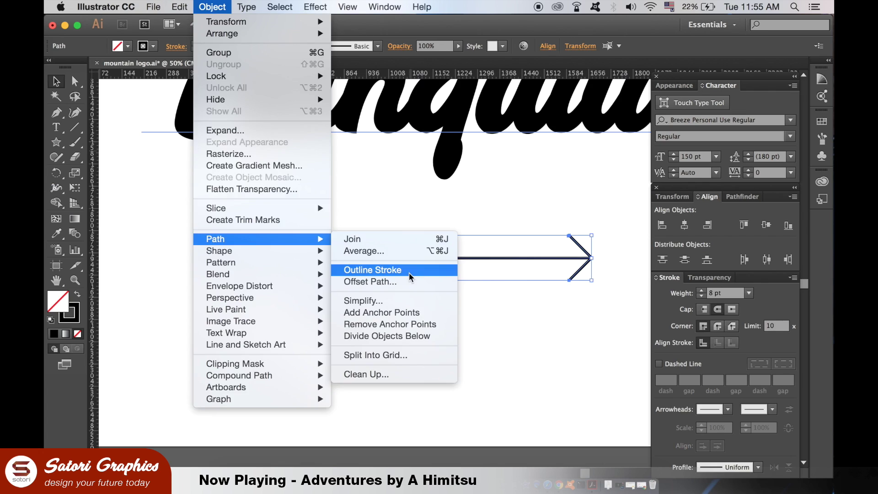
{"action": "left_click", "coordinate": [642, 237]}
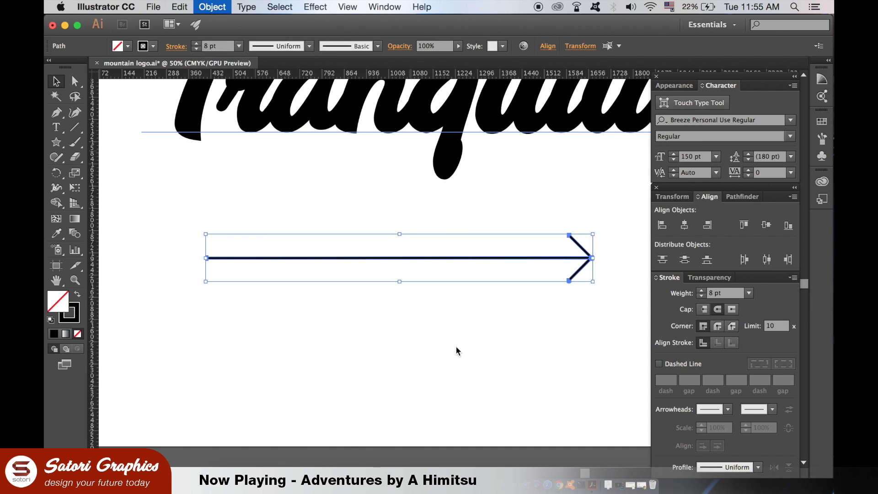
{"action": "left_click_drag", "start_coordinate": [592, 234], "coordinate": [478, 249]}
{"action": "left_click", "coordinate": [489, 344]}
Select all the outlined arrow pieces and show the Pathfinder panel.
{"action": "key", "text": "super+minus"}
{"action": "left_click_drag", "start_coordinate": [488, 339], "coordinate": [452, 387]}
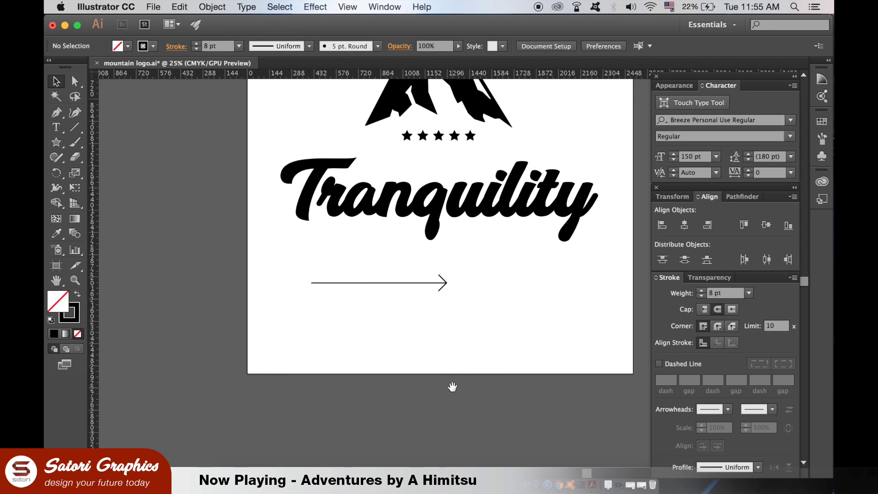
{"action": "left_click", "coordinate": [445, 282]}
{"action": "left_click", "coordinate": [407, 270]}
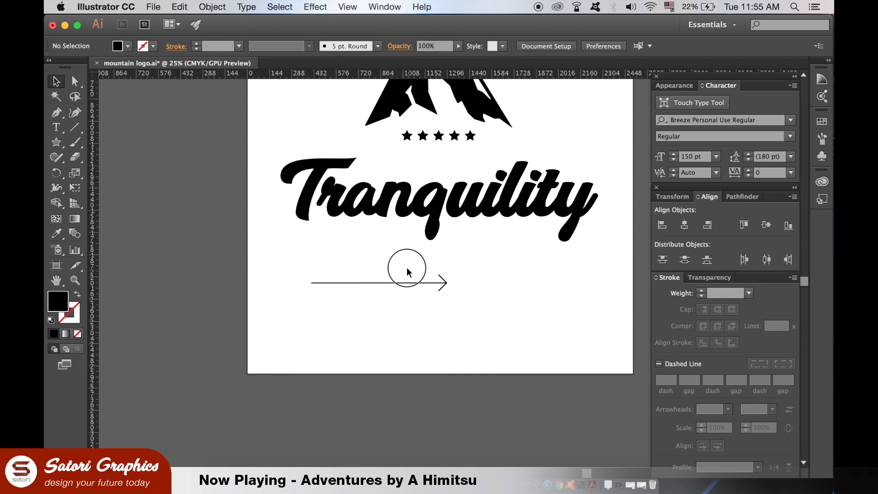
{"action": "left_click_drag", "start_coordinate": [407, 270], "coordinate": [467, 293]}
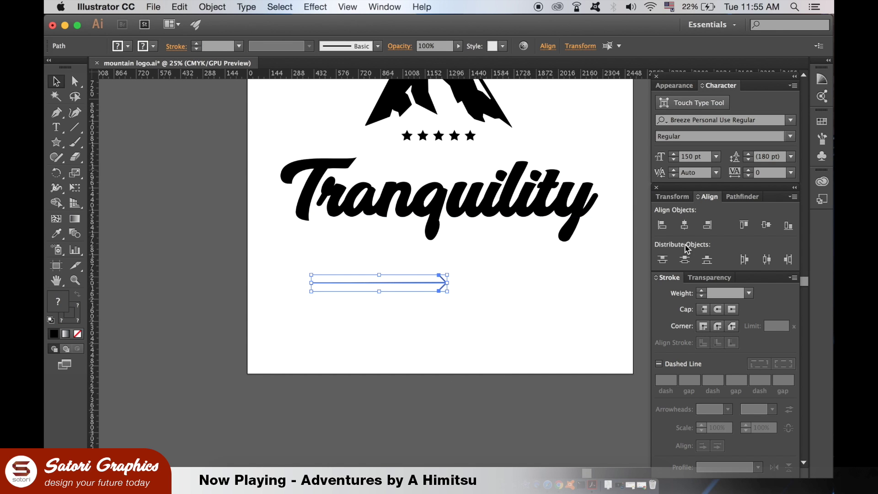
{"action": "left_click", "coordinate": [384, 7]}
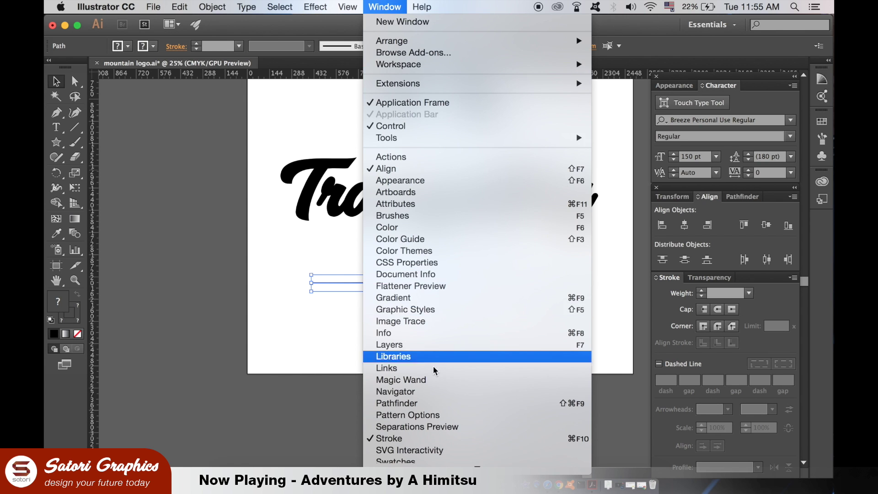
{"action": "left_click", "coordinate": [435, 404]}
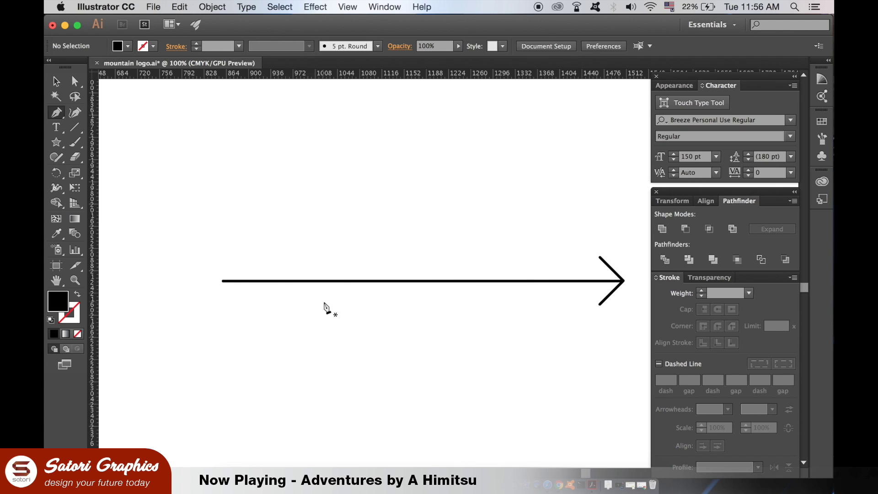
Draw a short diagonal feather stroke at the arrow's tail and adjust its stroke weight.
{"action": "left_click", "coordinate": [236, 280]}
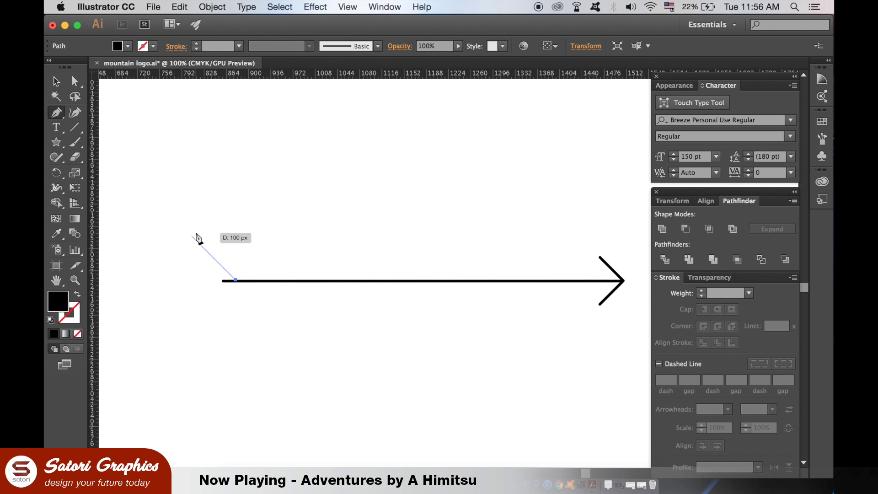
{"action": "left_click", "coordinate": [201, 246]}
{"action": "key", "text": "v"}
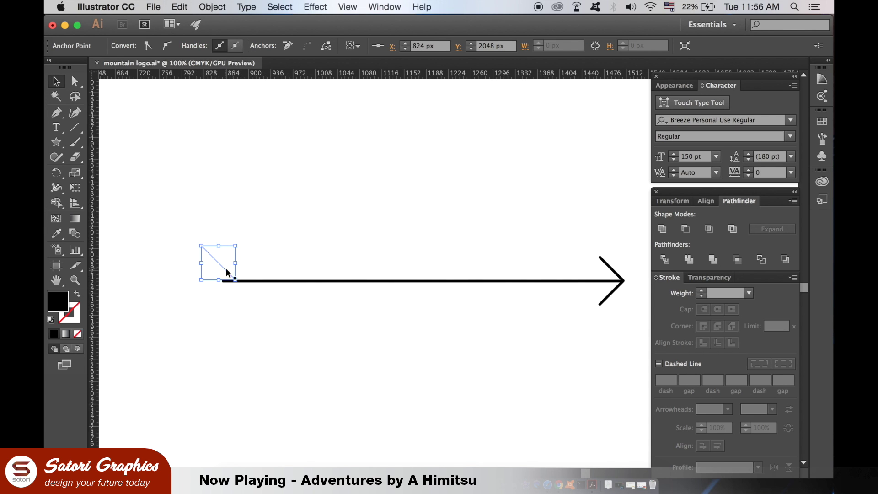
{"action": "left_click", "coordinate": [239, 47]}
{"action": "left_click", "coordinate": [263, 203]}
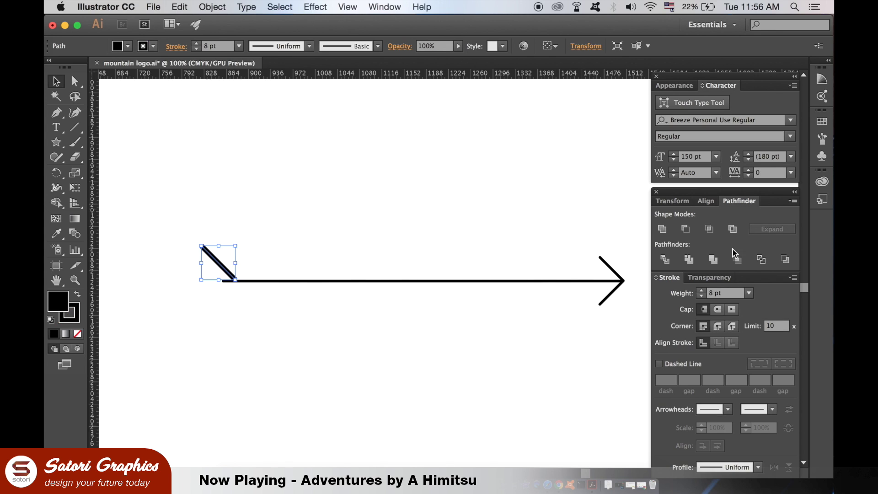
{"action": "left_click", "coordinate": [310, 217]}
{"action": "key", "text": "super+z"}
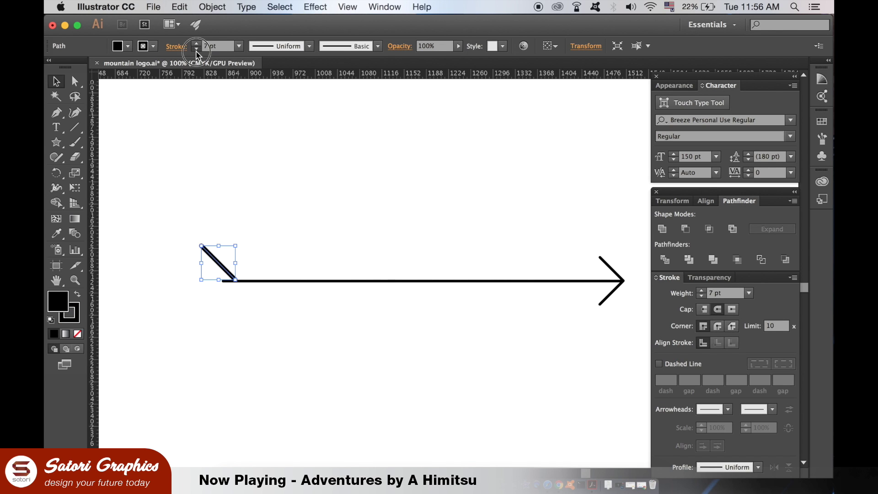
{"action": "left_click", "coordinate": [196, 43]}
{"action": "left_click", "coordinate": [262, 181]}
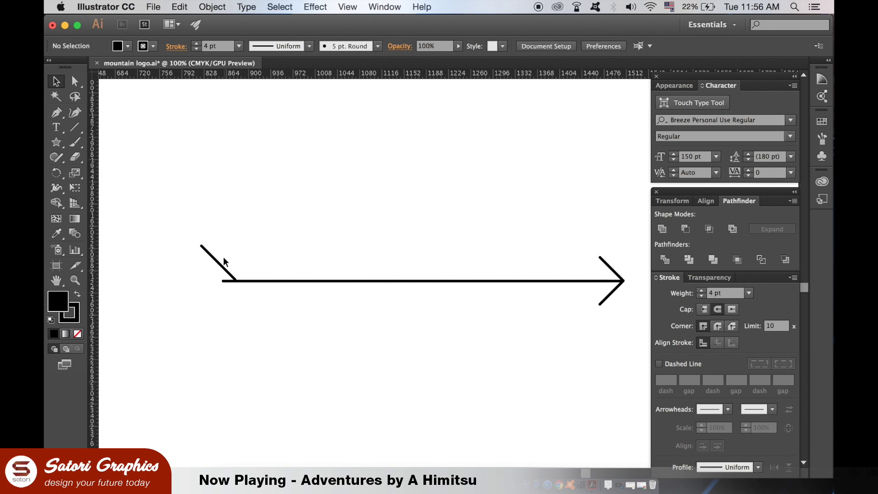
Duplicate the diagonal along the shaft and nudge the copies left to tighten spacing.
{"action": "left_click_drag", "start_coordinate": [218, 266], "coordinate": [304, 267]}
{"action": "left_click", "coordinate": [236, 260]}
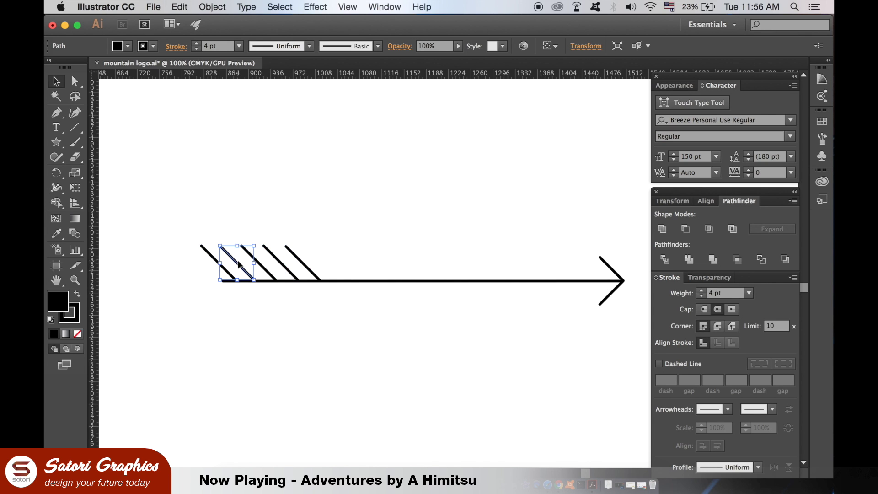
{"action": "key", "text": "Left"}
{"action": "key", "text": "Left"}
{"action": "key", "text": "Left"}
{"action": "left_click", "coordinate": [260, 266]}
{"action": "key", "text": "Left"}
{"action": "key", "text": "Left"}
{"action": "key", "text": "Left"}
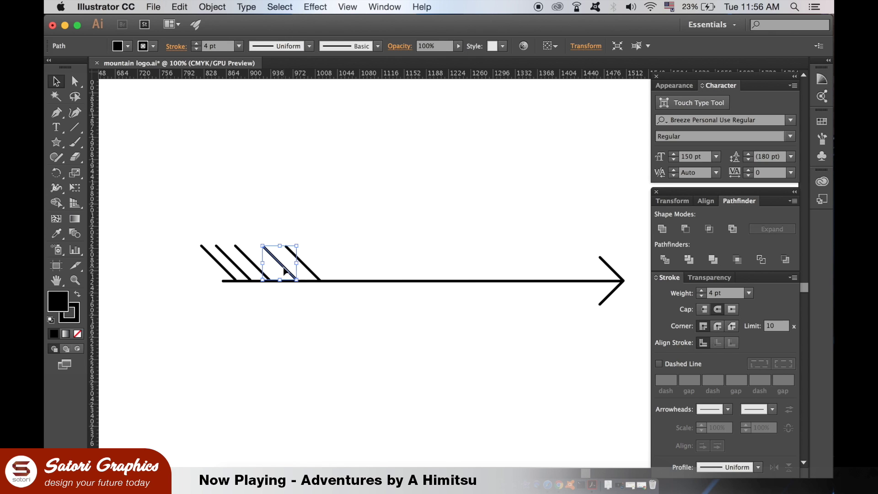
{"action": "key", "text": "Left"}
{"action": "key", "text": "Left"}
{"action": "key", "text": "Left"}
{"action": "left_click", "coordinate": [307, 271]}
{"action": "key", "text": "Left"}
{"action": "key", "text": "Left"}
{"action": "key", "text": "Left"}
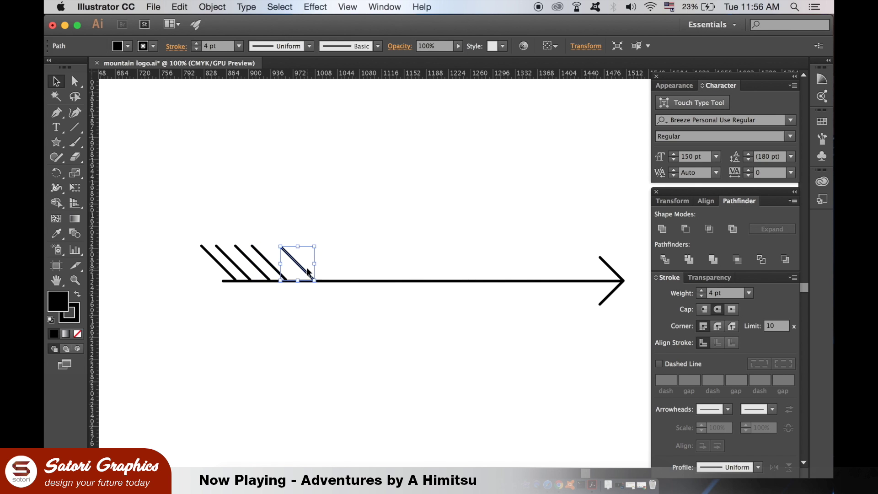
{"action": "key", "text": "Left"}
{"action": "key", "text": "Left"}
{"action": "key", "text": "Left"}
{"action": "key", "text": "Left"}
{"action": "key", "text": "Left"}
{"action": "key", "text": "Left"}
{"action": "key", "text": "Left"}
{"action": "key", "text": "Left"}
Select all five feather strokes, shrink them slightly, and distribute them evenly.
{"action": "left_click", "coordinate": [189, 210]}
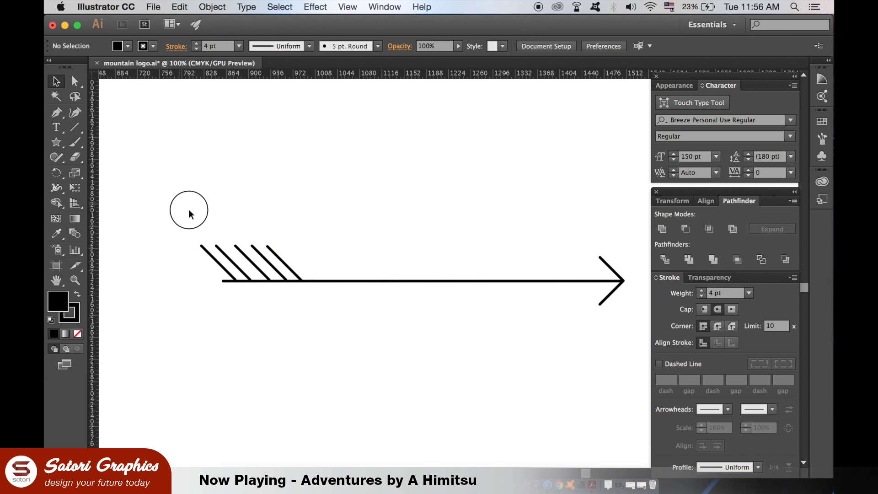
{"action": "left_click_drag", "start_coordinate": [189, 209], "coordinate": [299, 269]}
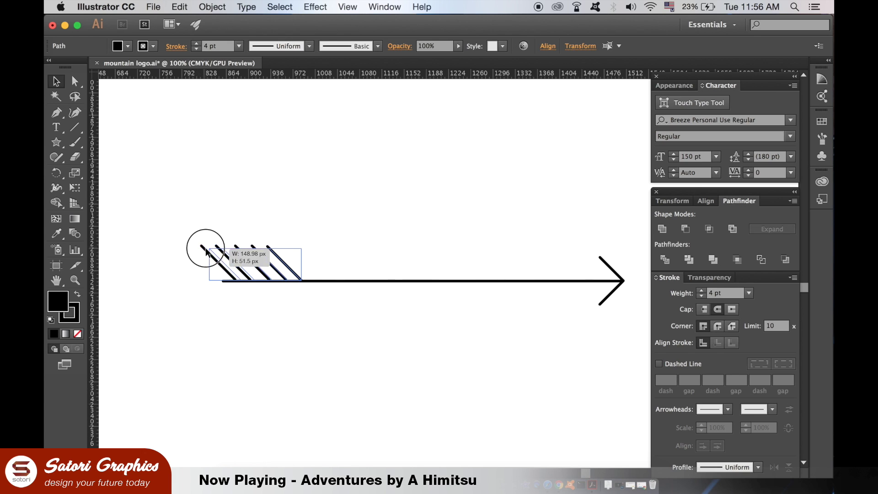
{"action": "left_click_drag", "start_coordinate": [199, 245], "coordinate": [282, 263]}
{"action": "left_click", "coordinate": [247, 220]}
{"action": "left_click", "coordinate": [552, 46]}
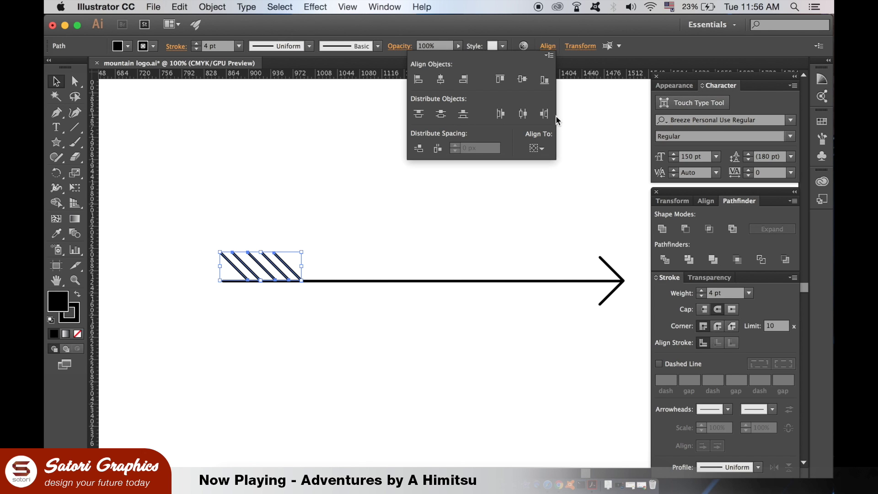
{"action": "left_click", "coordinate": [536, 115]}
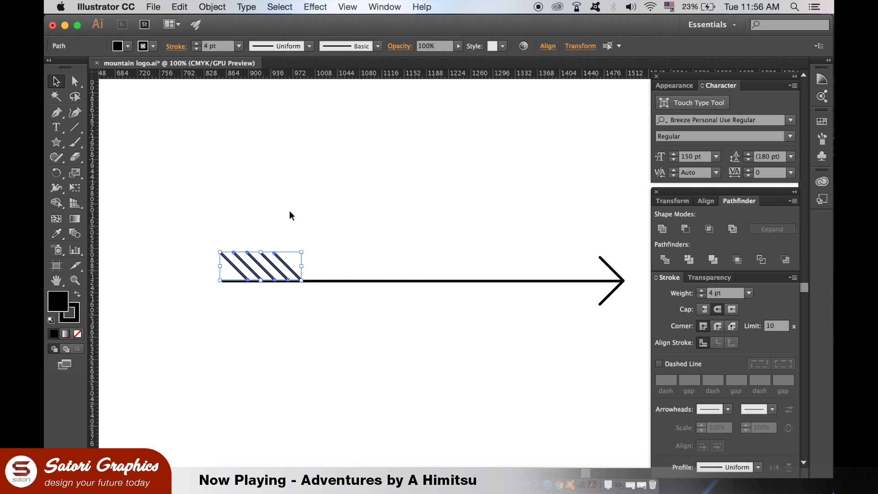
Copy the feather strokes downward, reflect them vertically, and place them under the shaft.
{"action": "left_click_drag", "start_coordinate": [289, 262], "coordinate": [288, 311], "text": "alt"}
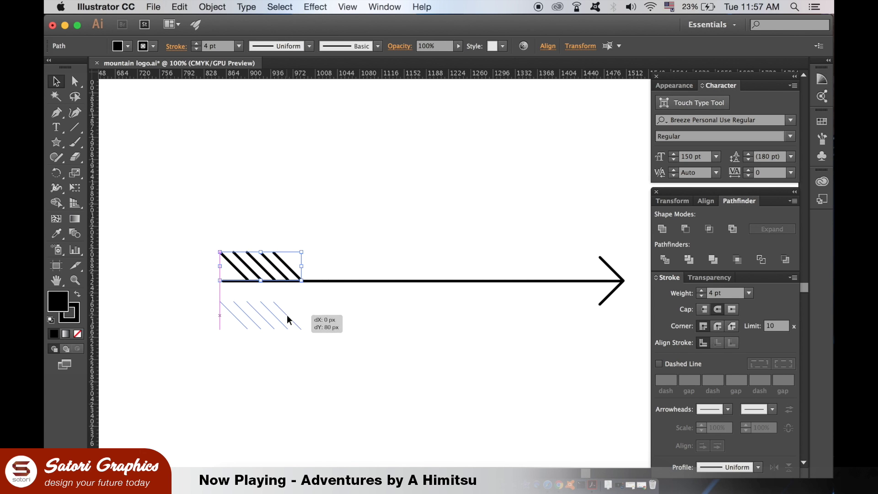
{"action": "left_click", "coordinate": [212, 7]}
{"action": "mouse_move", "coordinate": [227, 22]}
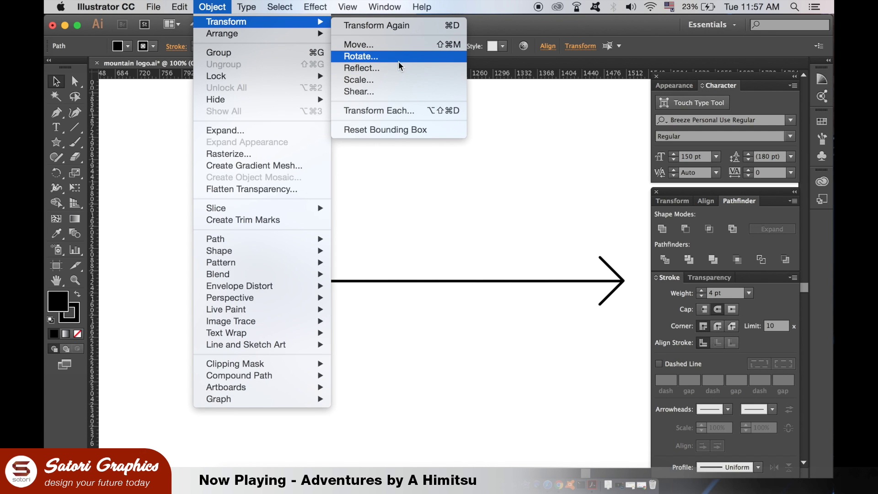
{"action": "left_click", "coordinate": [398, 68]}
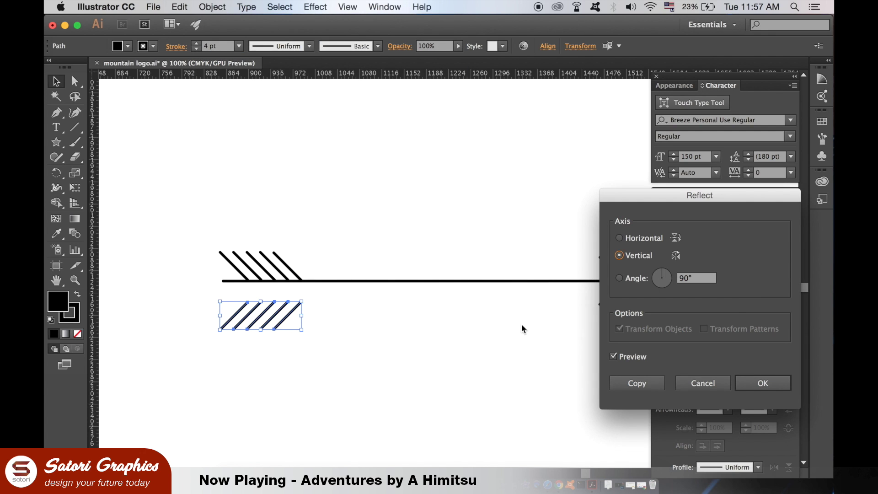
{"action": "left_click", "coordinate": [762, 384]}
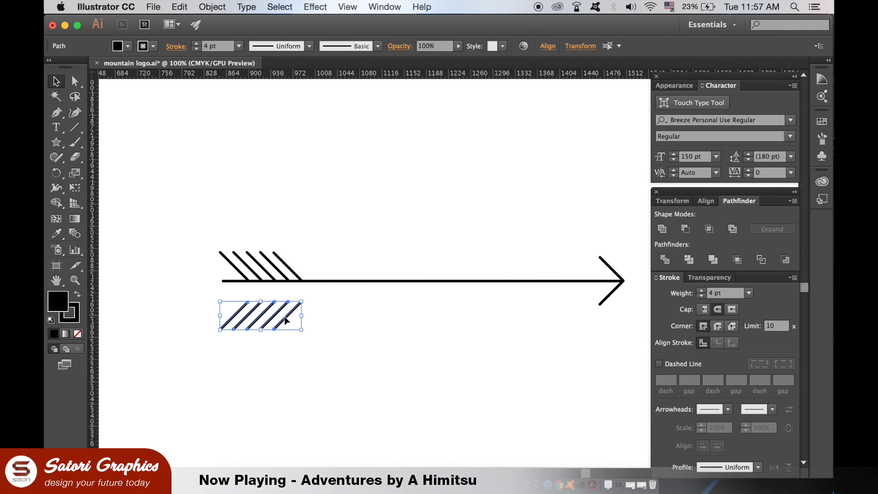
{"action": "left_click_drag", "start_coordinate": [286, 319], "coordinate": [288, 302]}
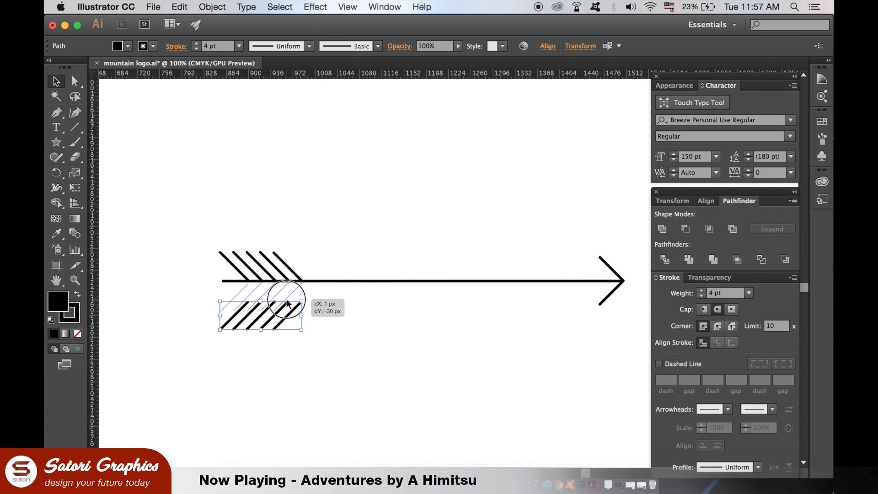
{"action": "left_click_drag", "start_coordinate": [287, 304], "coordinate": [286, 304]}
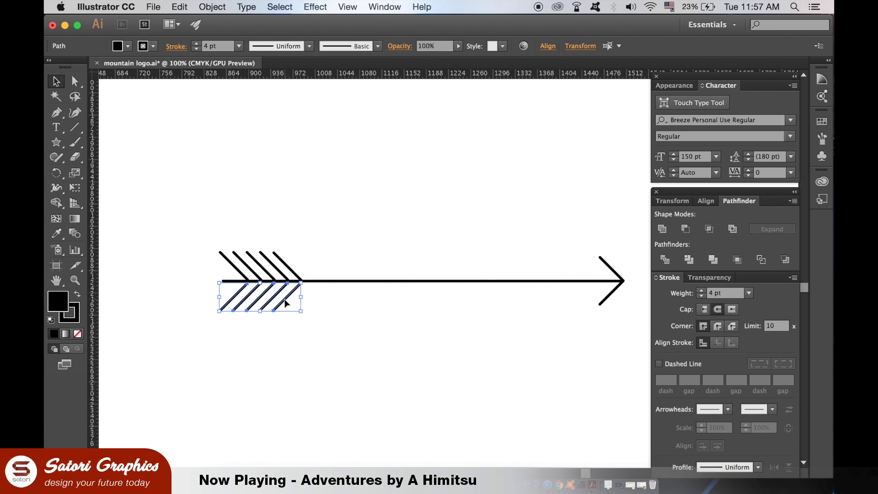
{"action": "left_click", "coordinate": [300, 336]}
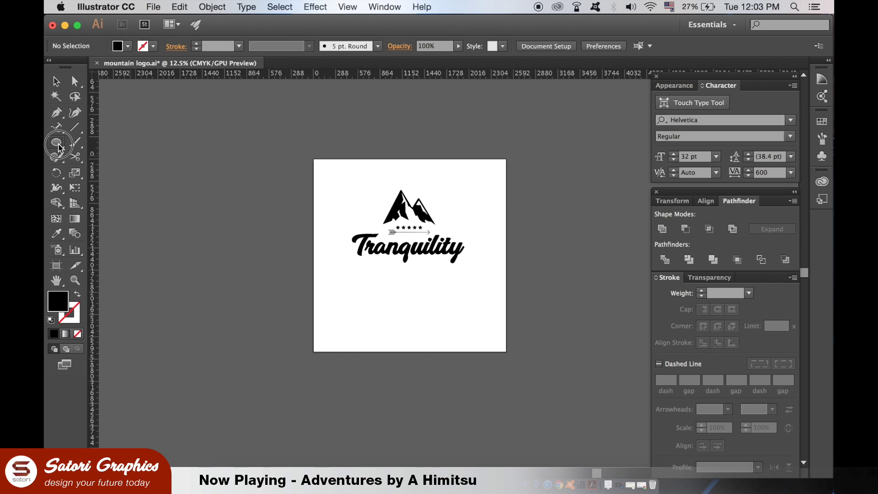
Draw a circle outward from the stars and swap it to a stroke-only outline.
{"action": "left_click_drag", "start_coordinate": [56, 142], "coordinate": [109, 172]}
{"action": "left_click_drag", "start_coordinate": [408, 227], "coordinate": [458, 255]}
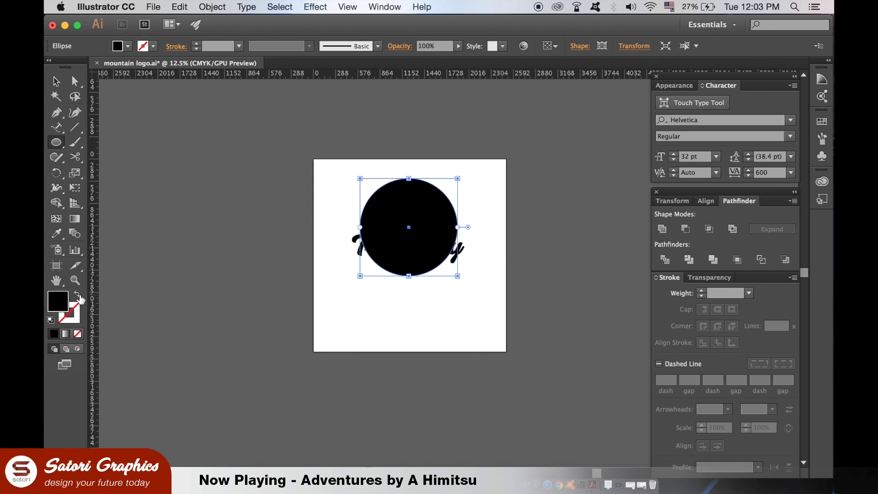
{"action": "left_click", "coordinate": [79, 296]}
{"action": "left_click", "coordinate": [57, 81]}
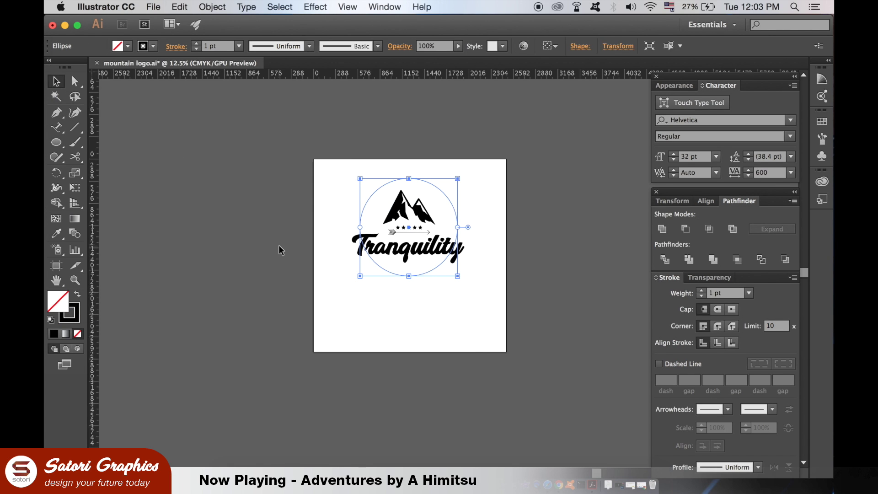
{"action": "left_click", "coordinate": [280, 306]}
Centre the circle on the mountain logo by dragging and nudging, then move the vertical guide aside.
{"action": "key", "text": "ctrl+equal"}
{"action": "left_click_drag", "start_coordinate": [453, 204], "coordinate": [450, 206]}
{"action": "left_click", "coordinate": [245, 236]}
{"action": "left_click", "coordinate": [340, 223]}
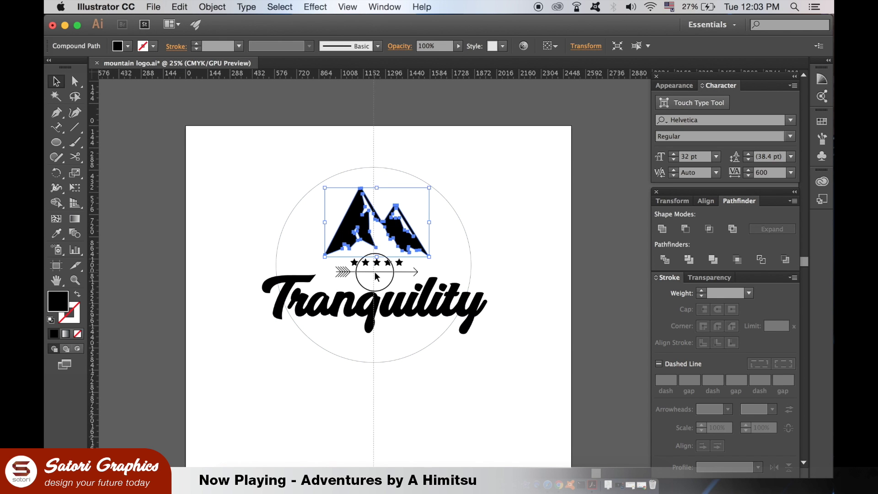
{"action": "left_click", "coordinate": [457, 263]}
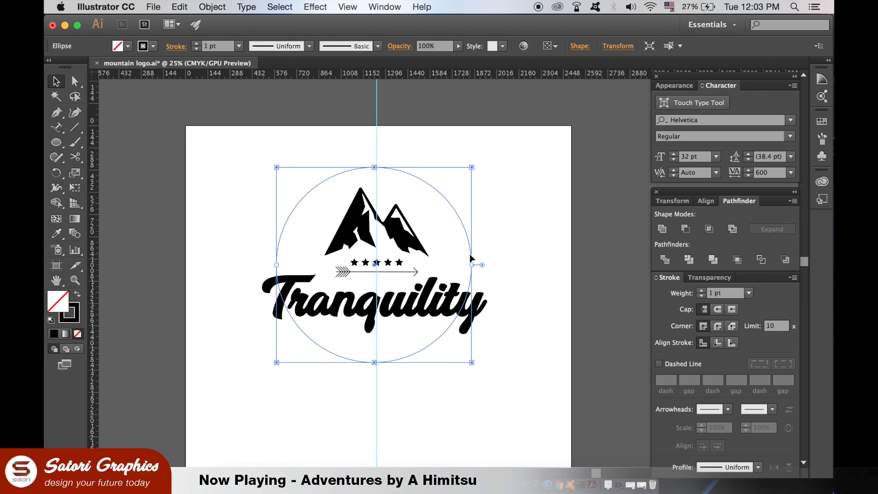
{"action": "key", "text": "Right"}
{"action": "key", "text": "Right"}
{"action": "key", "text": "Right"}
{"action": "key", "text": "Right"}
{"action": "key", "text": "Right"}
{"action": "key", "text": "Right"}
{"action": "key", "text": "Down"}
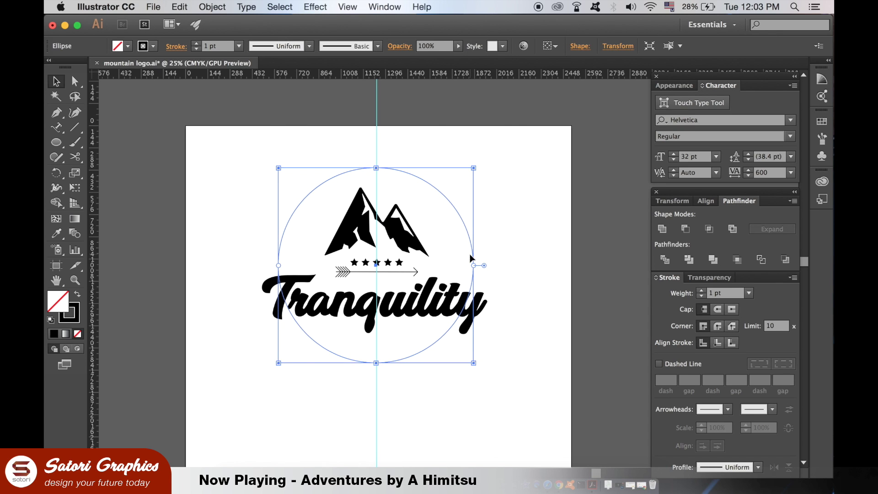
{"action": "left_click", "coordinate": [536, 235]}
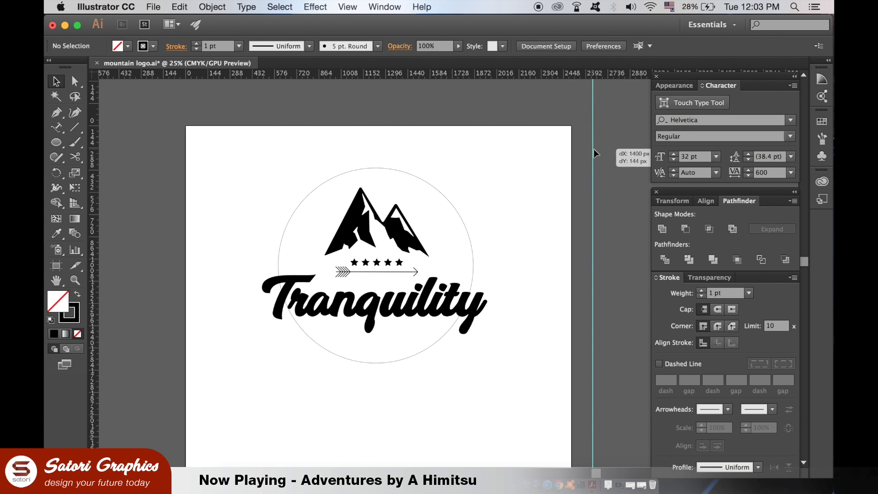
{"action": "left_click_drag", "start_coordinate": [376, 125], "coordinate": [593, 149]}
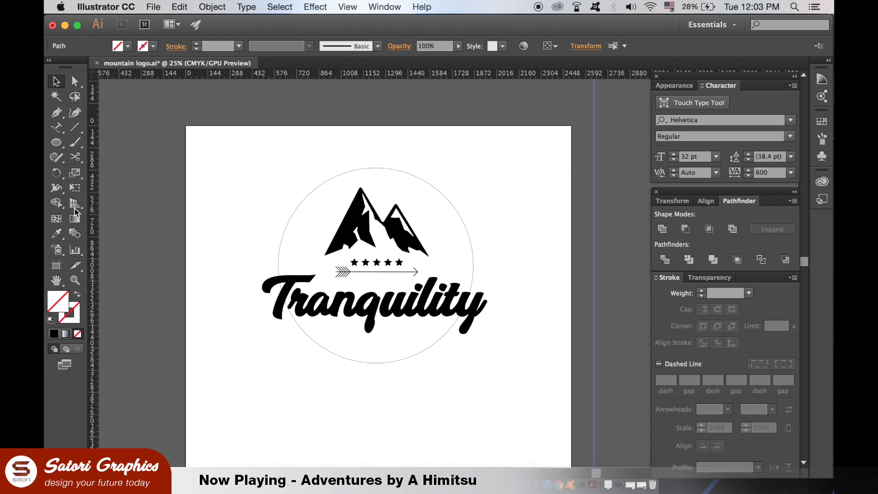
Cut the selected thin circle at its left and right anchors with the Scissors Tool.
{"action": "left_click", "coordinate": [305, 202]}
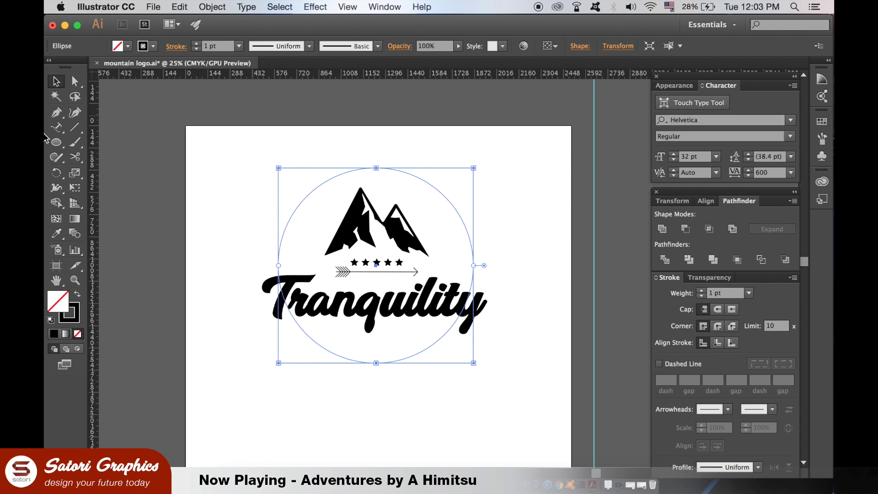
{"action": "left_click_drag", "start_coordinate": [74, 157], "coordinate": [116, 154]}
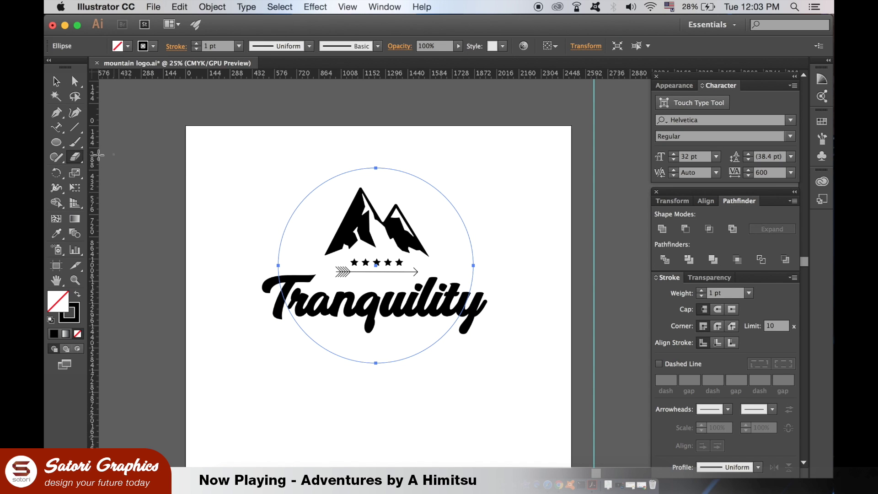
{"action": "left_click_drag", "start_coordinate": [74, 156], "coordinate": [104, 170]}
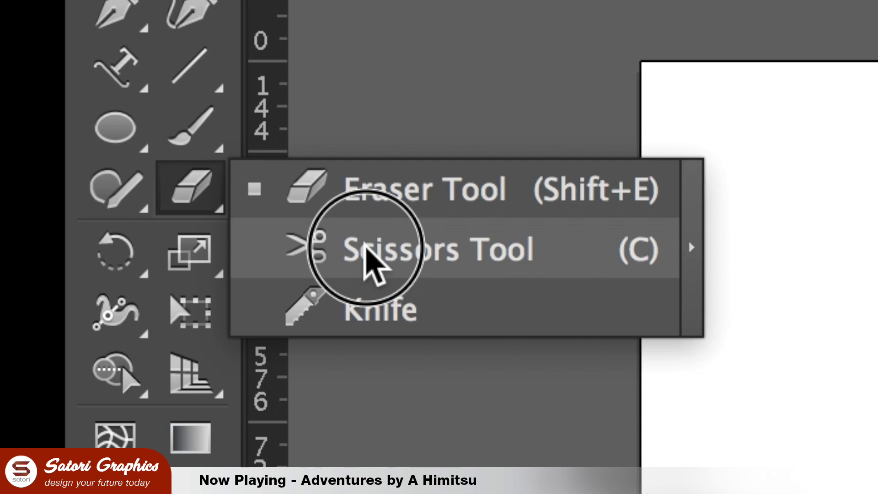
{"action": "left_click_drag", "start_coordinate": [366, 250], "coordinate": [366, 250]}
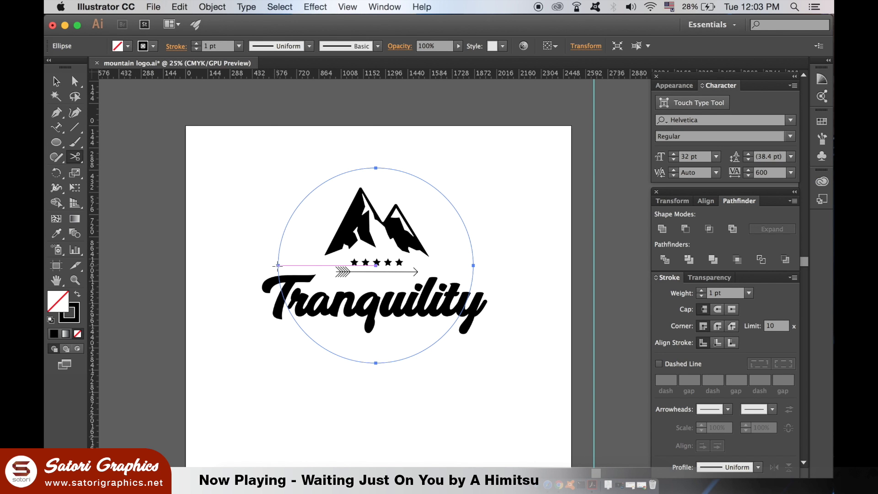
{"action": "left_click", "coordinate": [278, 265]}
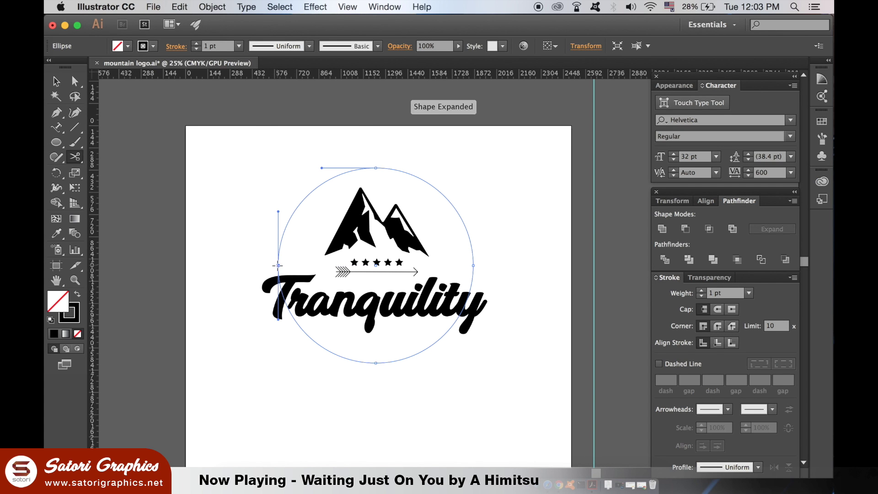
{"action": "left_click", "coordinate": [473, 265]}
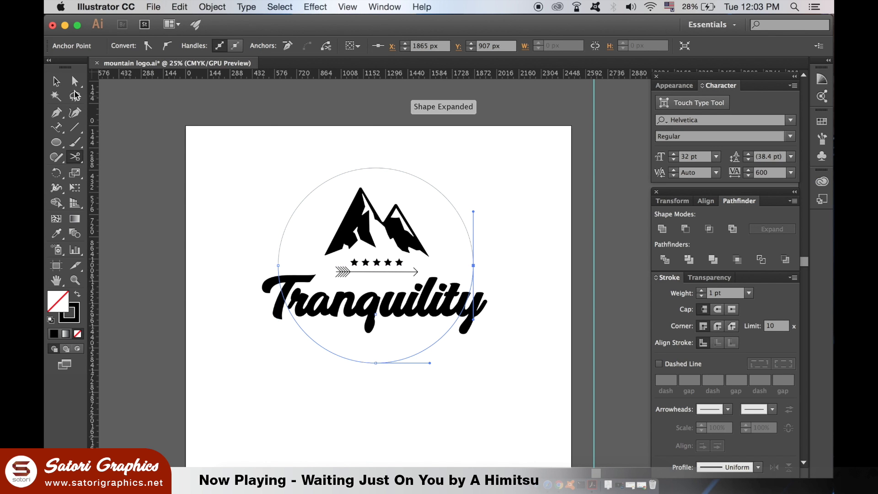
{"action": "left_click", "coordinate": [57, 81]}
{"action": "left_click", "coordinate": [545, 238]}
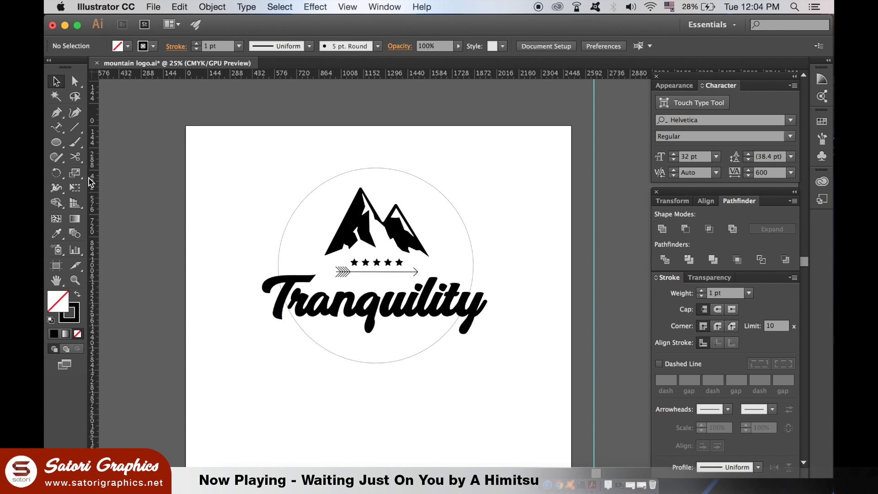
Place a horizontal guide at the curved text and shift its start left along the arc.
{"action": "left_click_drag", "start_coordinate": [56, 127], "coordinate": [118, 156]}
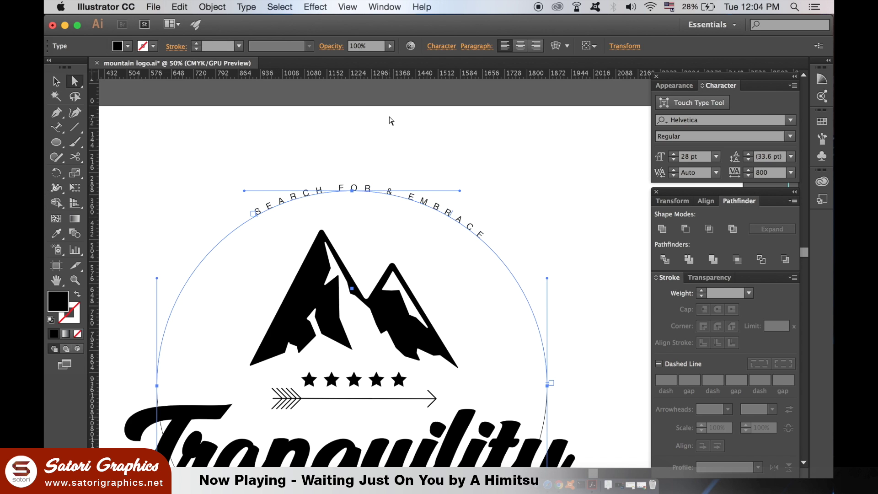
{"action": "left_click_drag", "start_coordinate": [378, 74], "coordinate": [376, 219]}
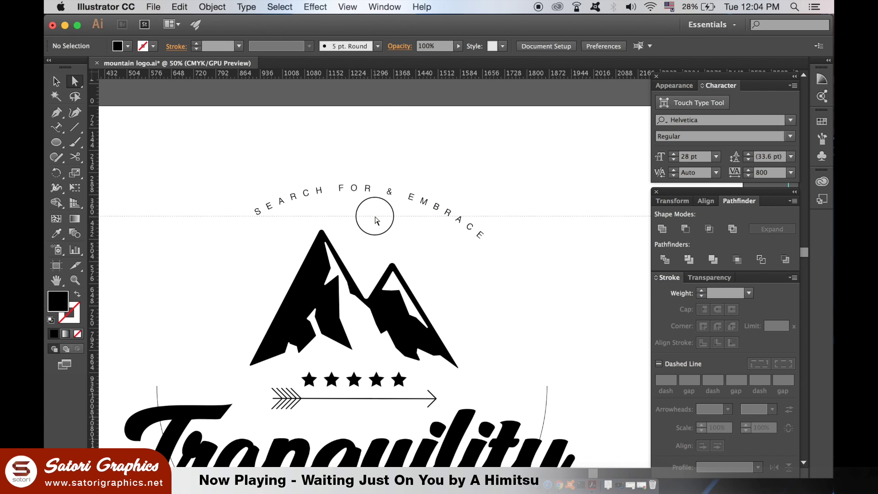
{"action": "left_click_drag", "start_coordinate": [376, 220], "coordinate": [370, 224]}
{"action": "left_click", "coordinate": [343, 195]}
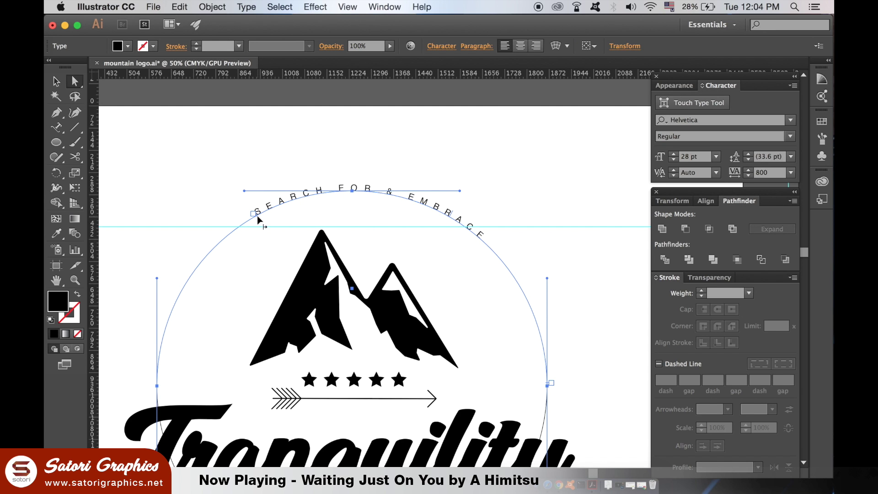
{"action": "left_click_drag", "start_coordinate": [258, 219], "coordinate": [240, 240]}
Zoom out to view the whole logo and move the horizontal guide higher.
{"action": "left_click", "coordinate": [237, 260]}
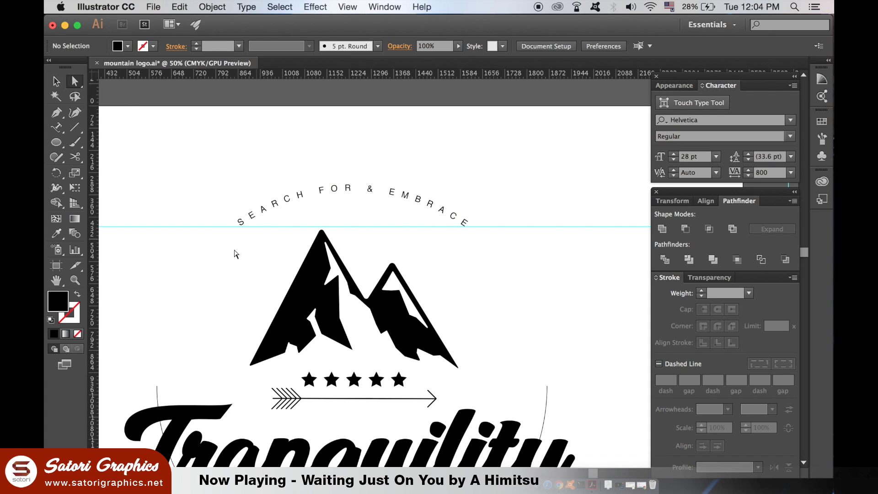
{"action": "left_click", "coordinate": [56, 81]}
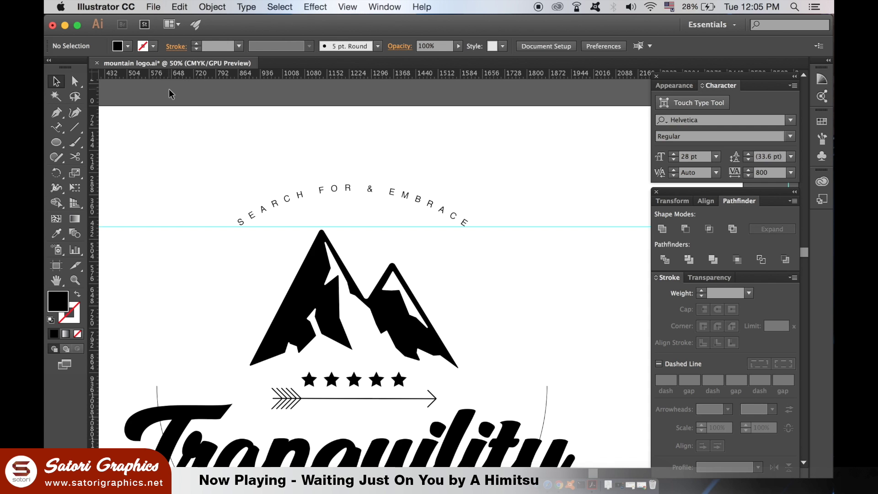
{"action": "key", "text": "super+minus"}
{"action": "key", "text": "super+minus"}
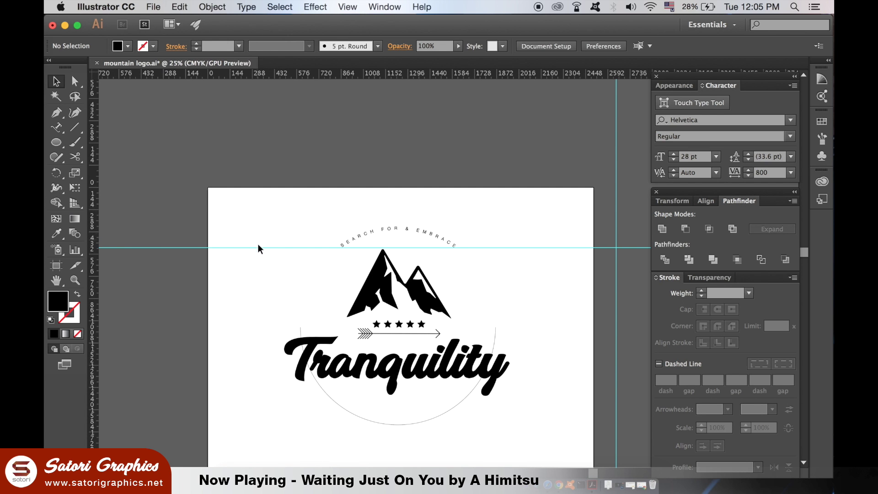
{"action": "left_click_drag", "start_coordinate": [258, 247], "coordinate": [251, 158]}
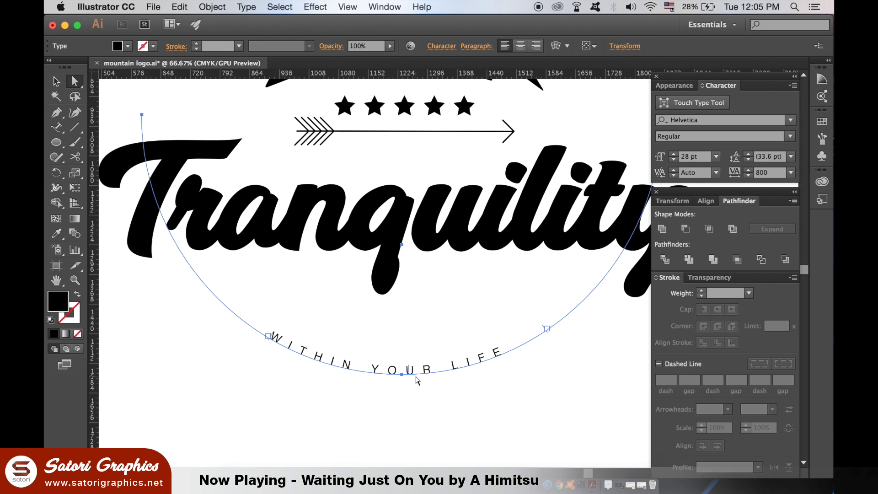
Zoom out to the full artboard, then zoom back in on the selected text.
{"action": "key", "text": "super+minus"}
{"action": "key", "text": "super+minus"}
{"action": "key", "text": "super+minus"}
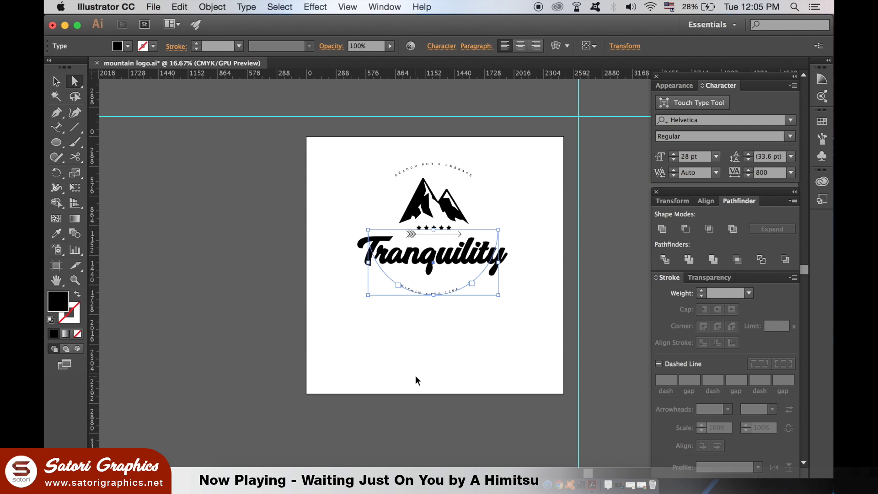
{"action": "key", "text": "super+equal"}
{"action": "key", "text": "super+equal"}
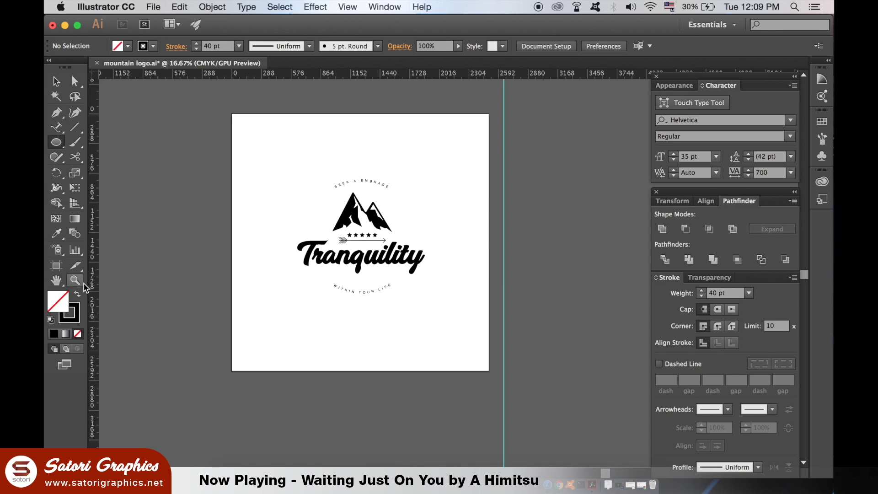
Draw a large circle outward from the logo's centre to ring the whole badge.
{"action": "left_click_drag", "start_coordinate": [362, 237], "coordinate": [434, 280]}
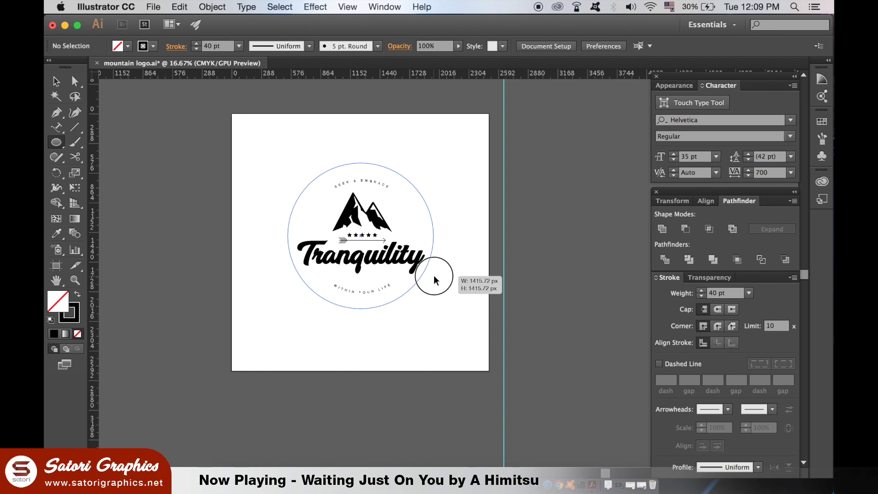
{"action": "left_click_drag", "start_coordinate": [434, 280], "coordinate": [434, 280]}
{"action": "key", "text": "v"}
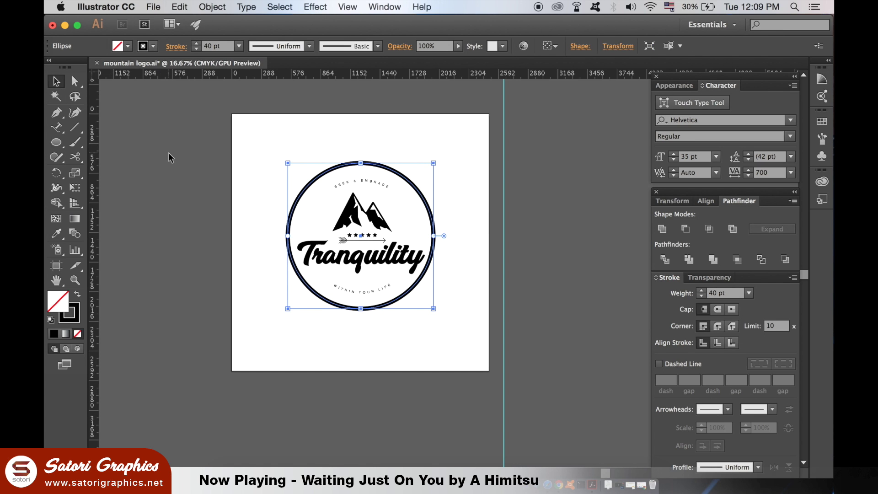
{"action": "left_click", "coordinate": [170, 158]}
{"action": "key", "text": "super+equal"}
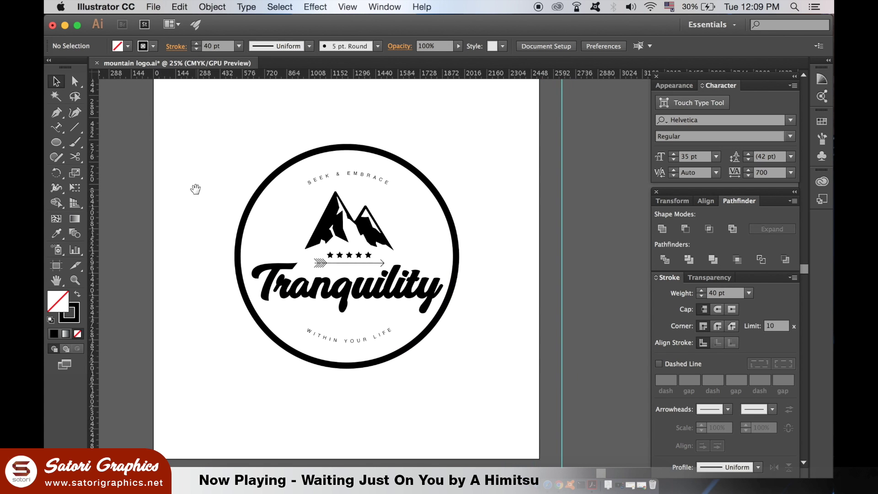
Check the ring's alignment with the logo elements and nudge the five-star group slightly upward.
{"action": "left_click", "coordinate": [336, 178]}
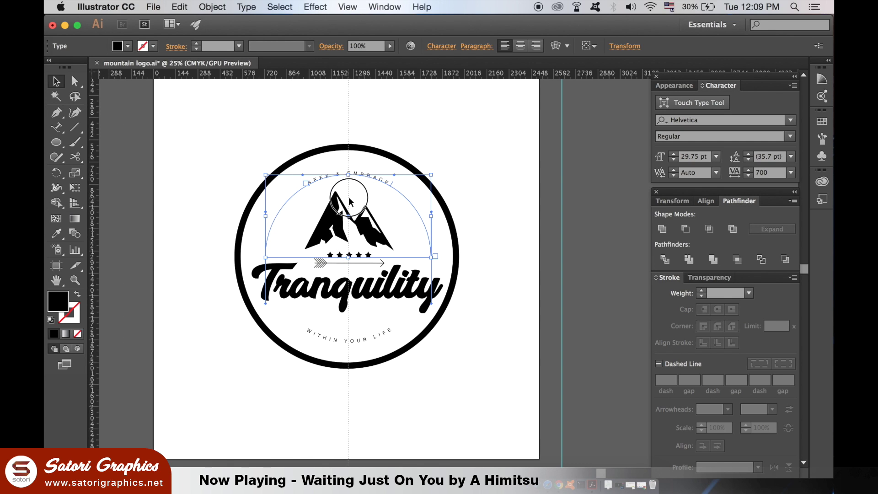
{"action": "left_click", "coordinate": [349, 200]}
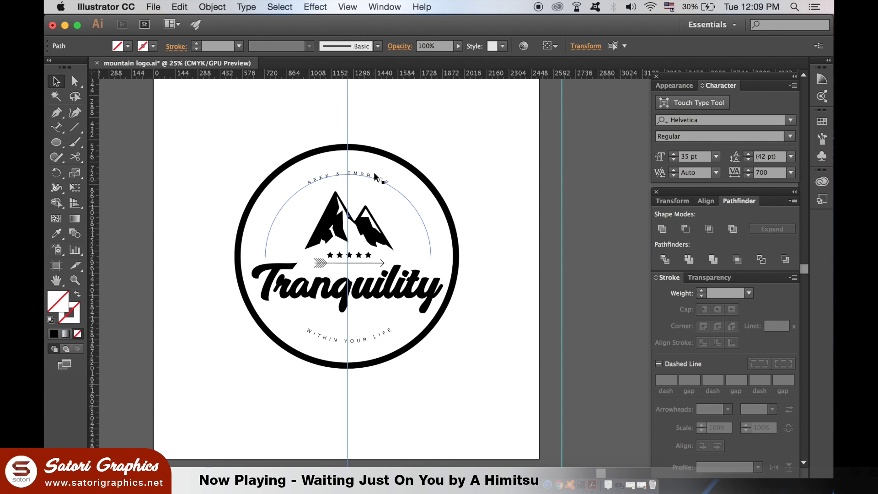
{"action": "left_click", "coordinate": [267, 184]}
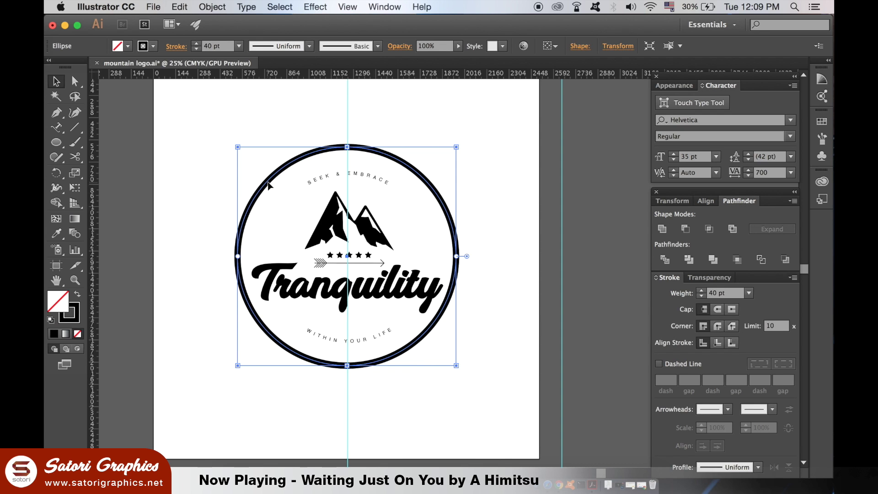
{"action": "left_click", "coordinate": [208, 184]}
{"action": "scroll", "coordinate": [450, 166], "scroll_direction": "down", "scroll_amount": 2}
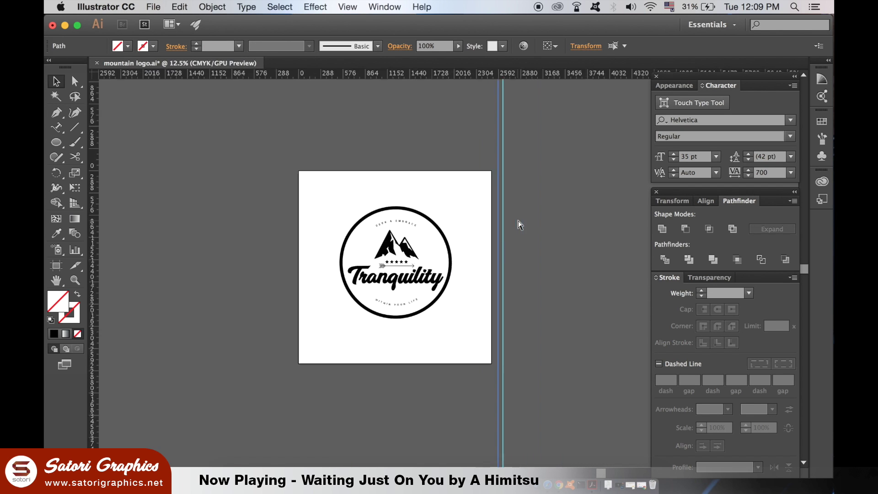
{"action": "scroll", "coordinate": [520, 221], "scroll_direction": "up", "scroll_amount": 3}
{"action": "left_click", "coordinate": [301, 206]}
{"action": "left_click", "coordinate": [334, 256]}
{"action": "left_click_drag", "start_coordinate": [335, 255], "coordinate": [334, 253]}
Duplicate the outer circle in place and scale the copy evenly around the logo.
{"action": "left_click", "coordinate": [308, 288]}
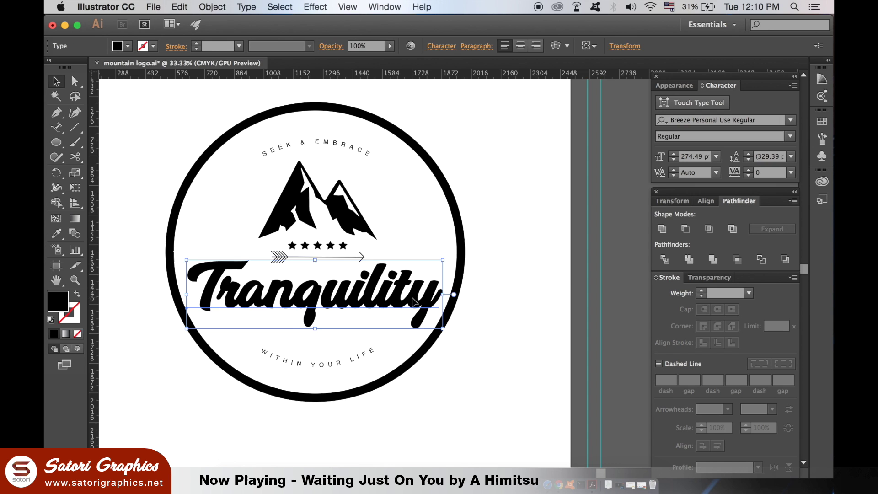
{"action": "left_click", "coordinate": [521, 313]}
{"action": "scroll", "coordinate": [521, 313], "scroll_direction": "down", "scroll_amount": 1}
{"action": "scroll", "coordinate": [521, 313], "scroll_direction": "down", "scroll_amount": 1}
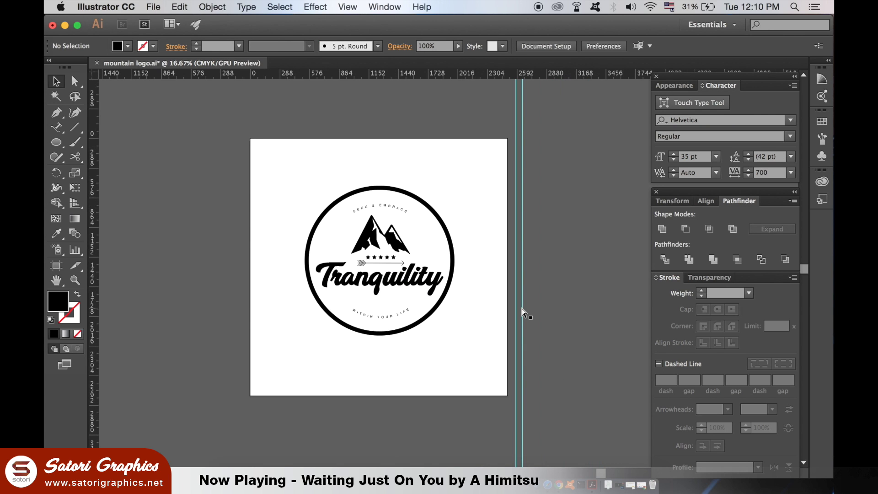
{"action": "scroll", "coordinate": [521, 313], "scroll_direction": "up", "scroll_amount": 1}
{"action": "left_click_drag", "start_coordinate": [265, 186], "coordinate": [256, 190]}
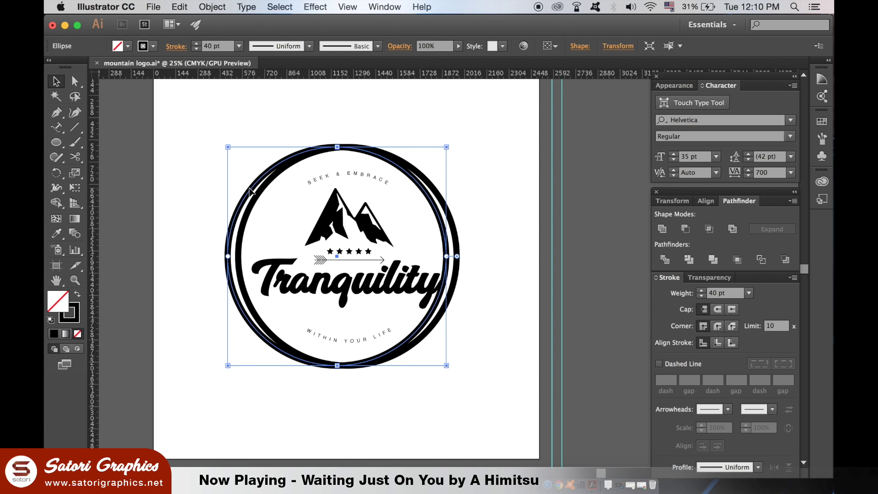
{"action": "left_click_drag", "start_coordinate": [256, 189], "coordinate": [263, 192]}
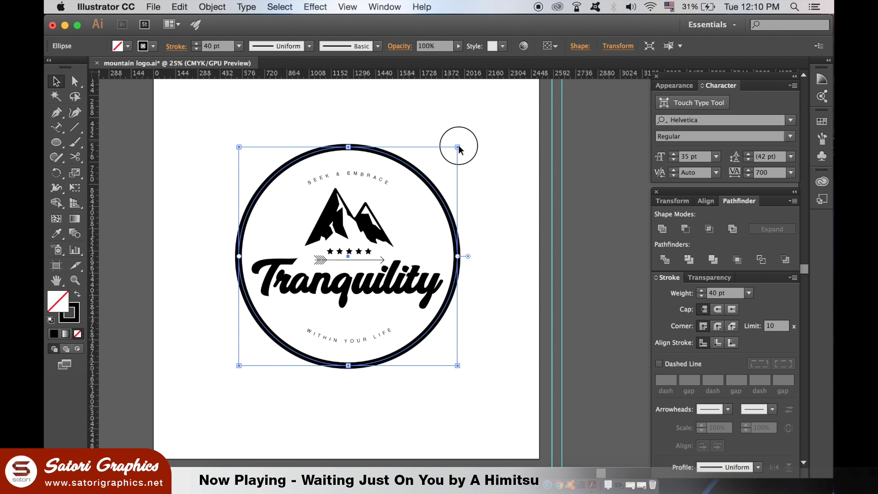
{"action": "left_click_drag", "start_coordinate": [457, 147], "coordinate": [467, 137]}
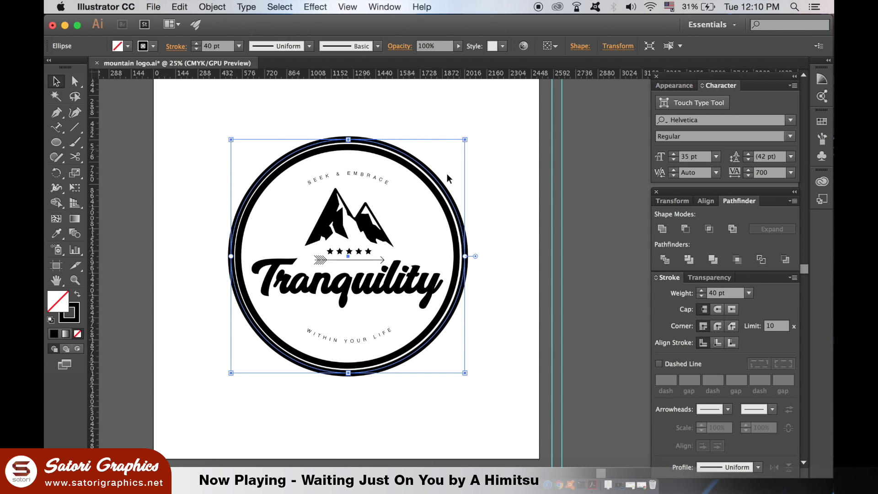
Set the inner circle's stroke weight to 10 pt.
{"action": "left_click", "coordinate": [486, 165]}
{"action": "left_click", "coordinate": [439, 198]}
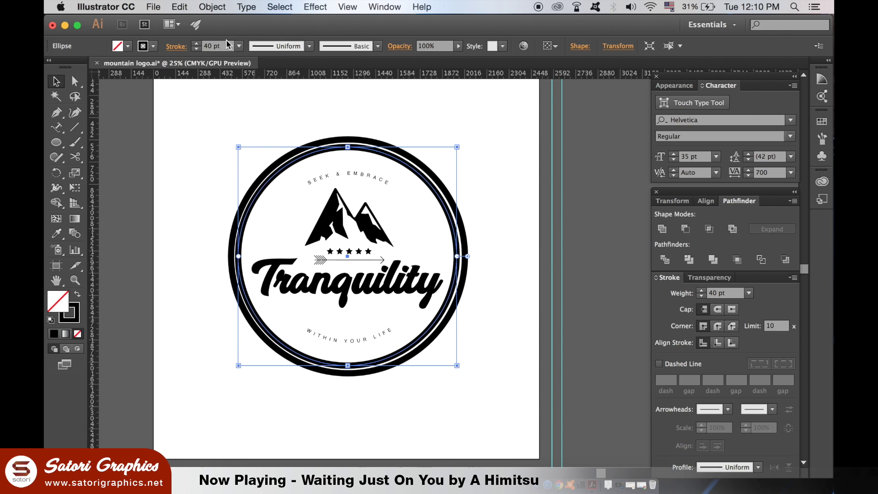
{"action": "left_click", "coordinate": [238, 46]}
{"action": "left_click", "coordinate": [261, 223]}
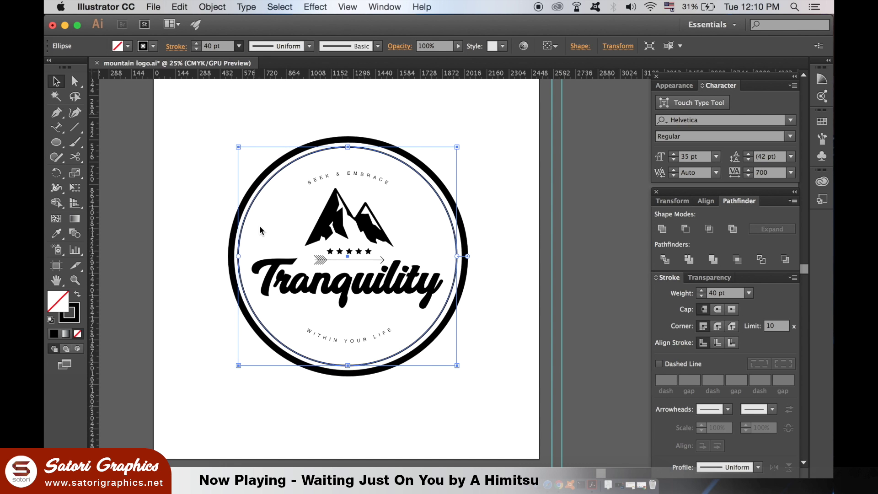
{"action": "left_click", "coordinate": [170, 244]}
Check the two rings at different zoom levels and shrink the thin ring slightly inward.
{"action": "key", "text": "super+minus"}
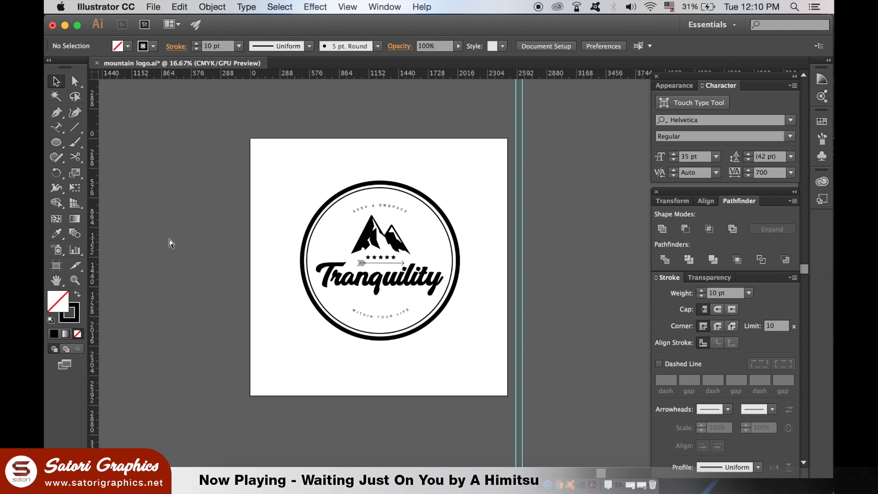
{"action": "key", "text": "super+equal"}
{"action": "key", "text": "super+equal"}
{"action": "key", "text": "super+minus"}
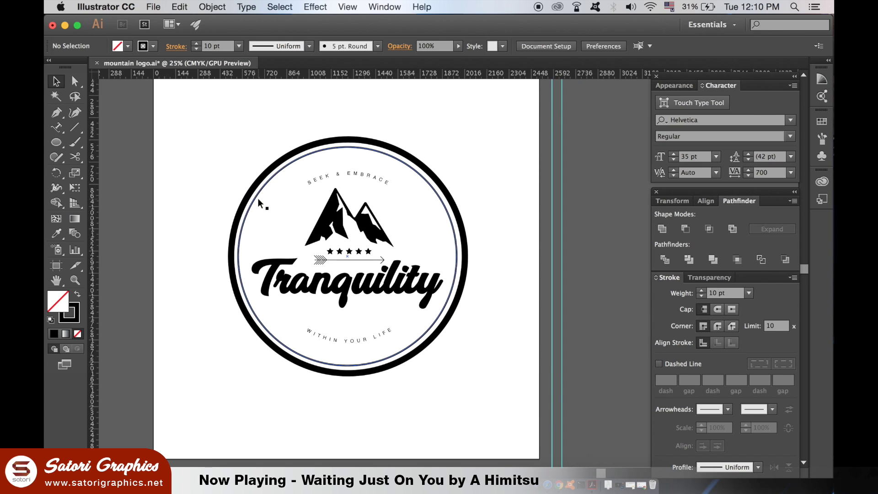
{"action": "left_click", "coordinate": [425, 178]}
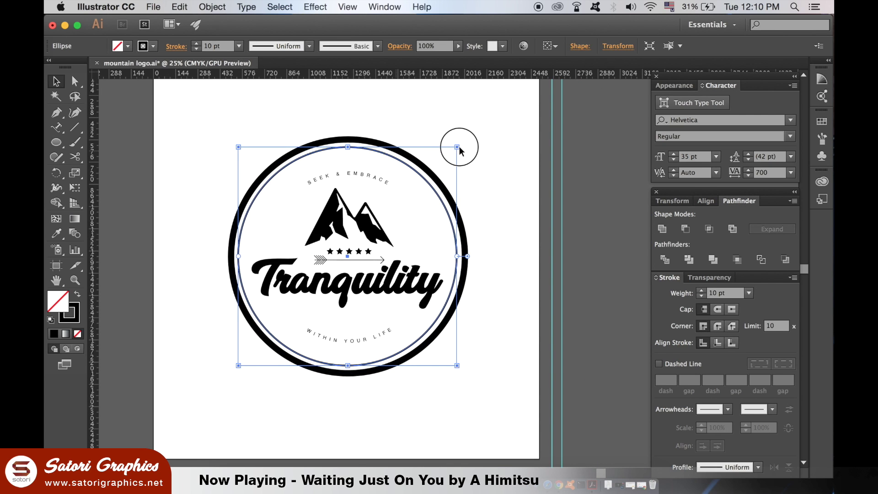
{"action": "left_click_drag", "start_coordinate": [457, 147], "coordinate": [461, 147]}
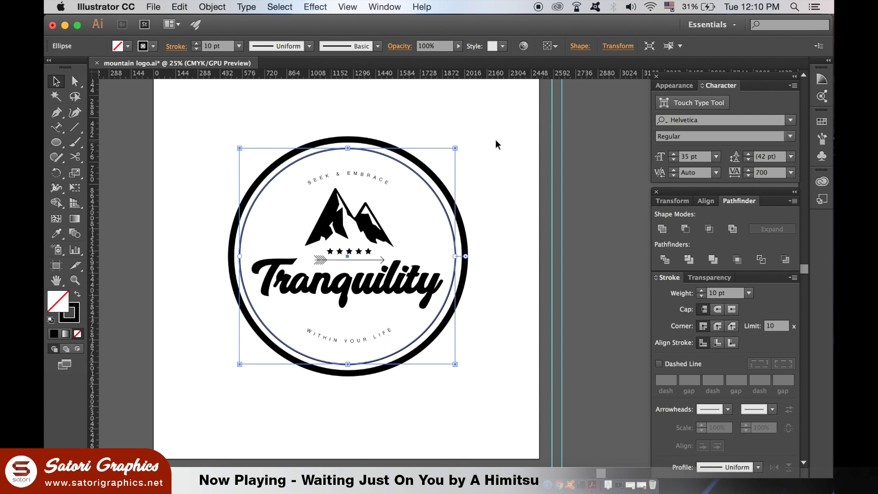
{"action": "left_click", "coordinate": [495, 143]}
{"action": "key", "text": "super+minus"}
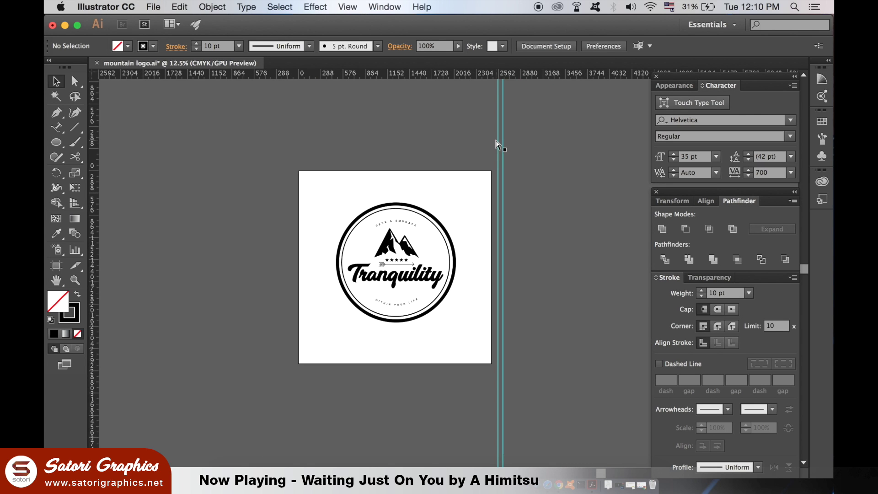
{"action": "key", "text": "super+equal"}
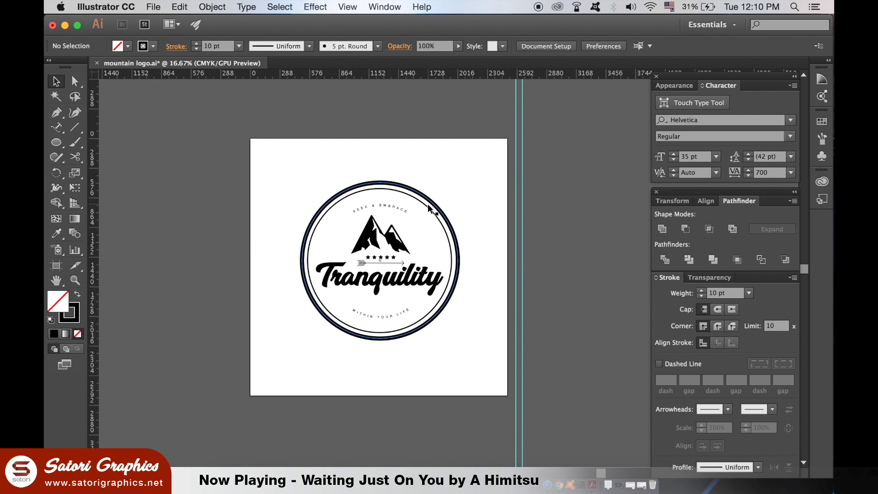